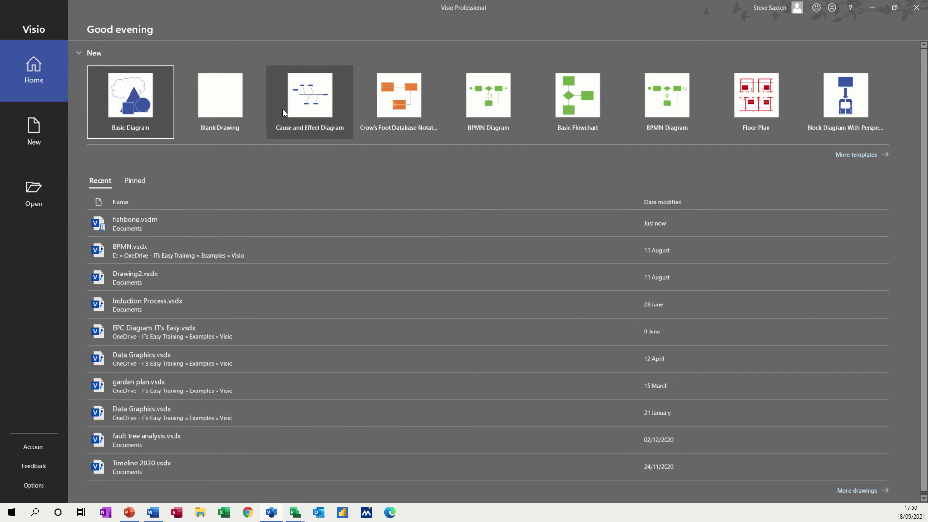
Look through the new-drawing templates under Office, Personal and Categories.
{"action": "left_click", "coordinate": [29, 127]}
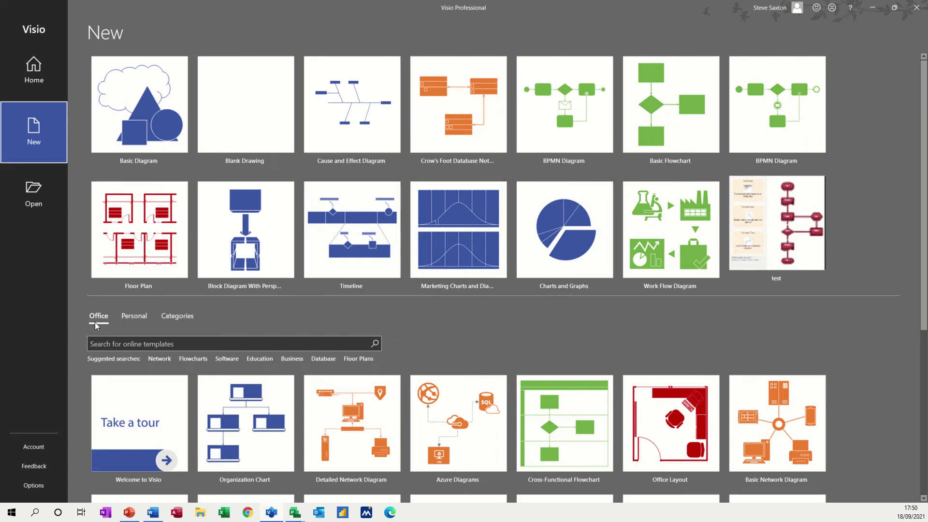
{"action": "left_click", "coordinate": [135, 317]}
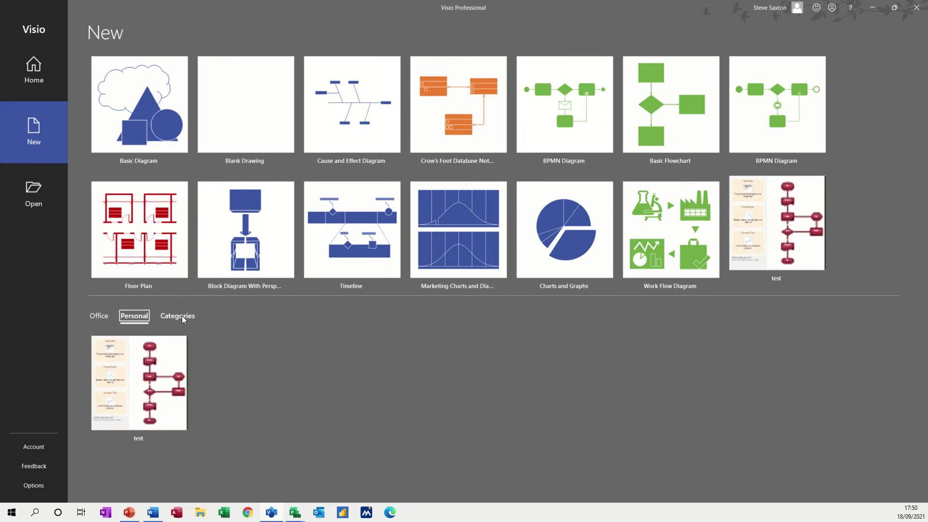
{"action": "left_click", "coordinate": [164, 322]}
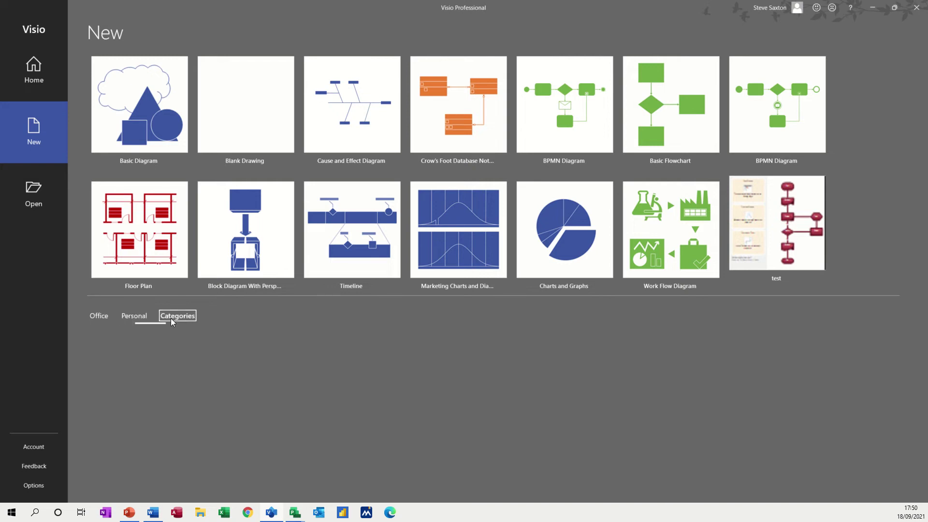
{"action": "scroll", "coordinate": [255, 401], "scroll_direction": "down", "scroll_amount": 2}
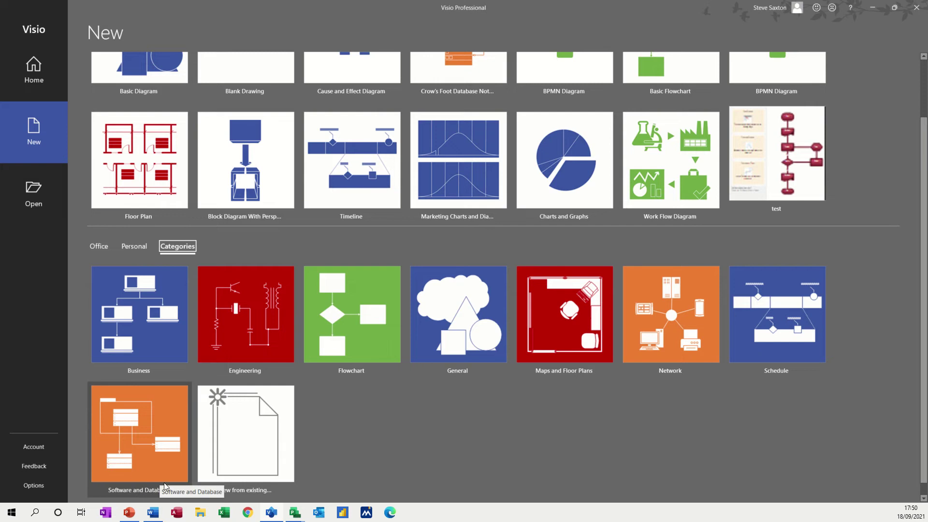
{"action": "left_click", "coordinate": [98, 248]}
{"action": "scroll", "coordinate": [555, 386], "scroll_direction": "down", "scroll_amount": 1}
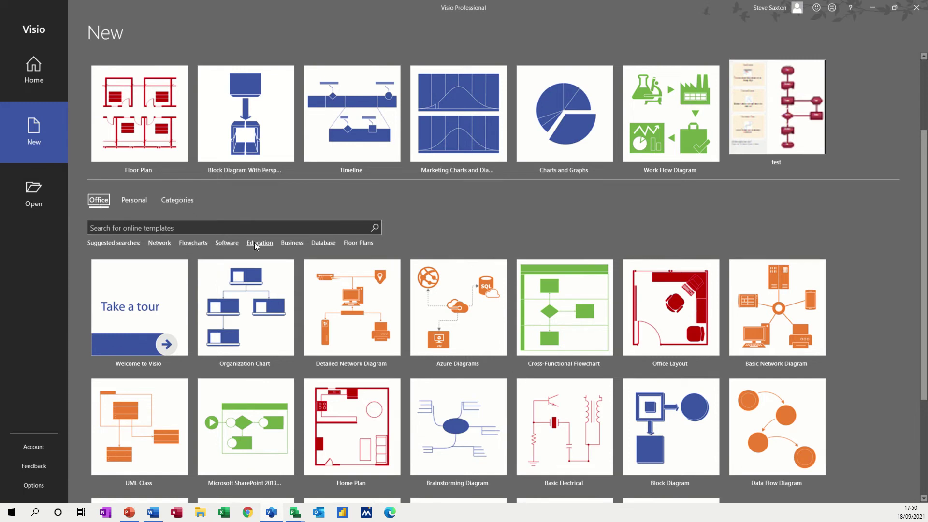
{"action": "left_click", "coordinate": [177, 200]}
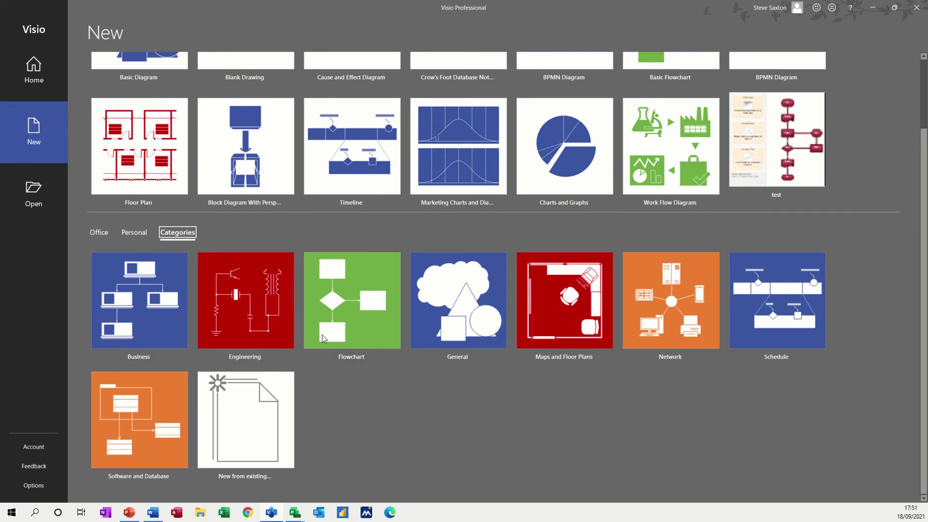
Examine the templates offered in the Flowchart, Business, and Maps and Floor Plans categories.
{"action": "left_click", "coordinate": [355, 360]}
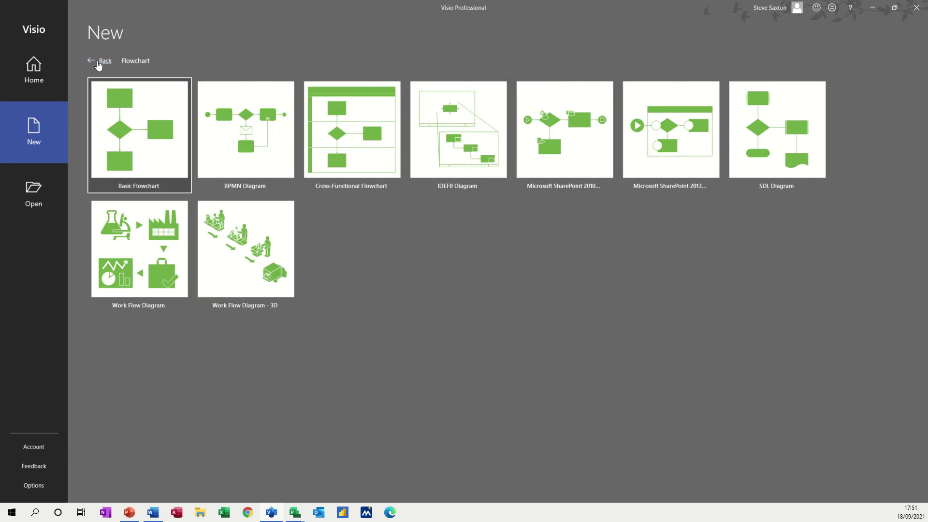
{"action": "left_click", "coordinate": [99, 62]}
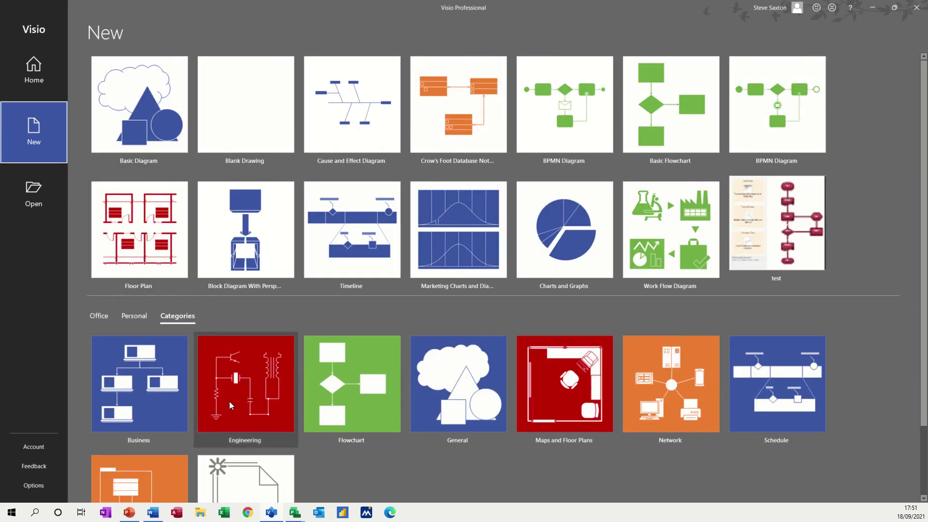
{"action": "left_click", "coordinate": [132, 439]}
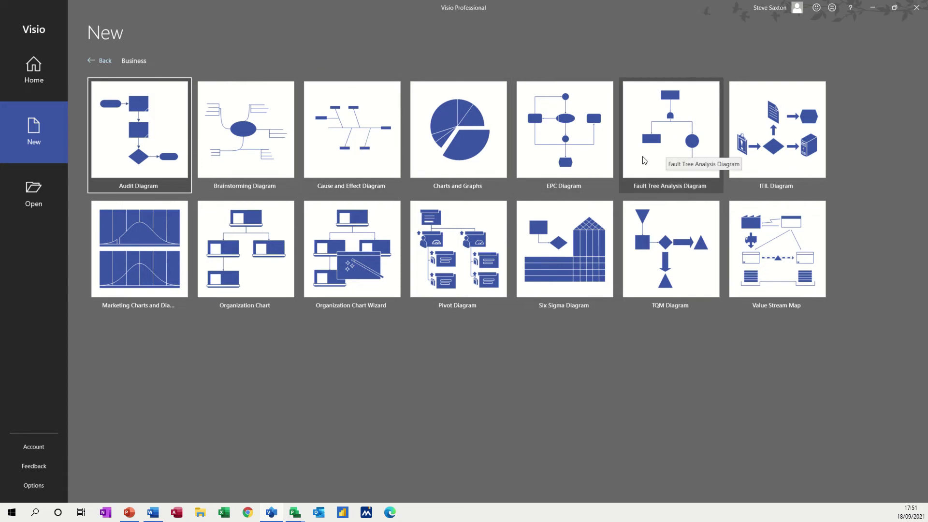
{"action": "left_click", "coordinate": [102, 62]}
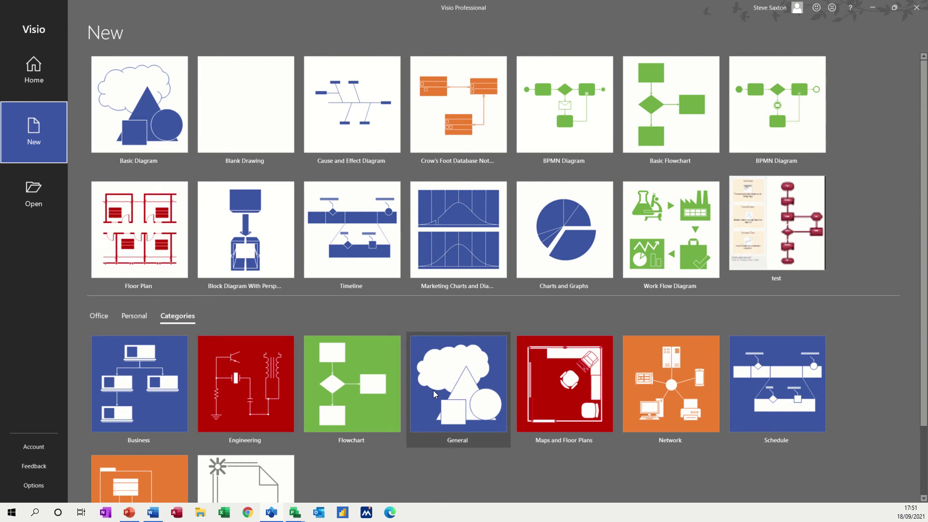
{"action": "left_click", "coordinate": [566, 399]}
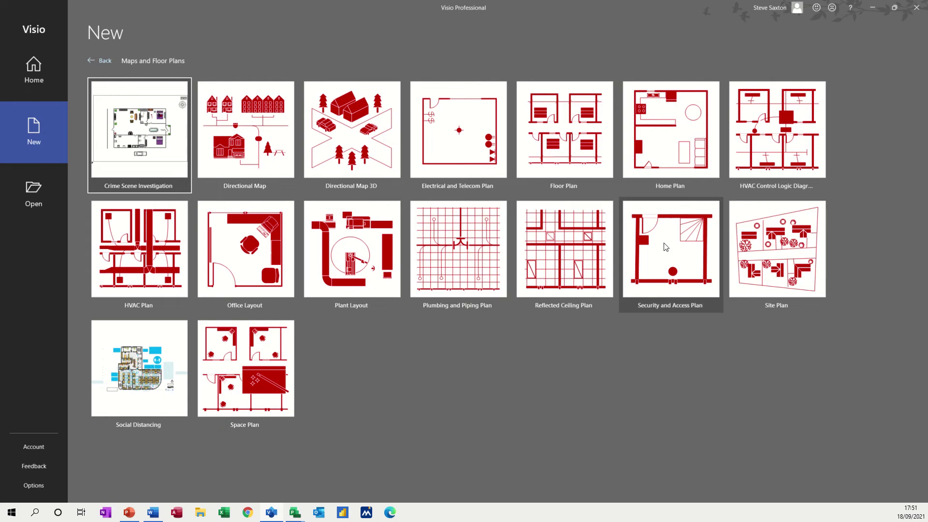
{"action": "left_click", "coordinate": [107, 61]}
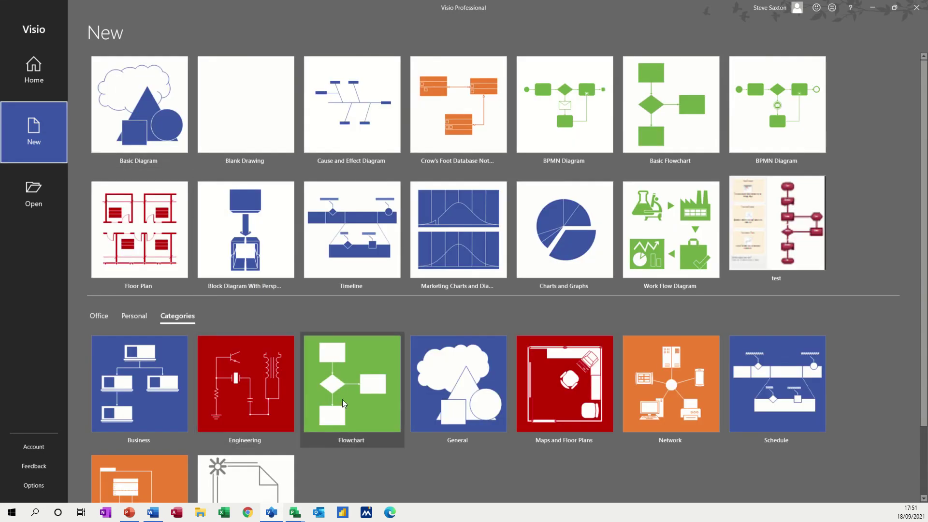
Create a new drawing in metric units from the Basic Diagram template in the General category.
{"action": "scroll", "coordinate": [344, 403], "scroll_direction": "down", "scroll_amount": 1}
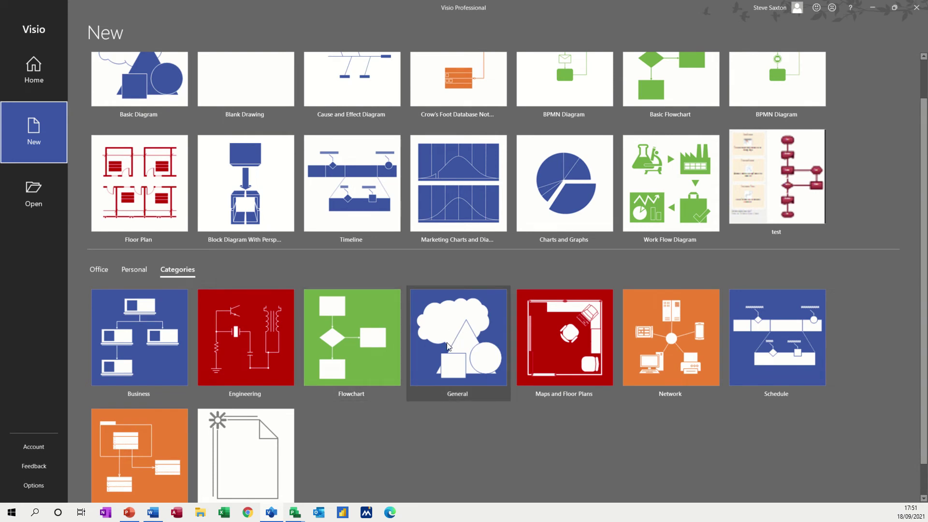
{"action": "left_click", "coordinate": [462, 353]}
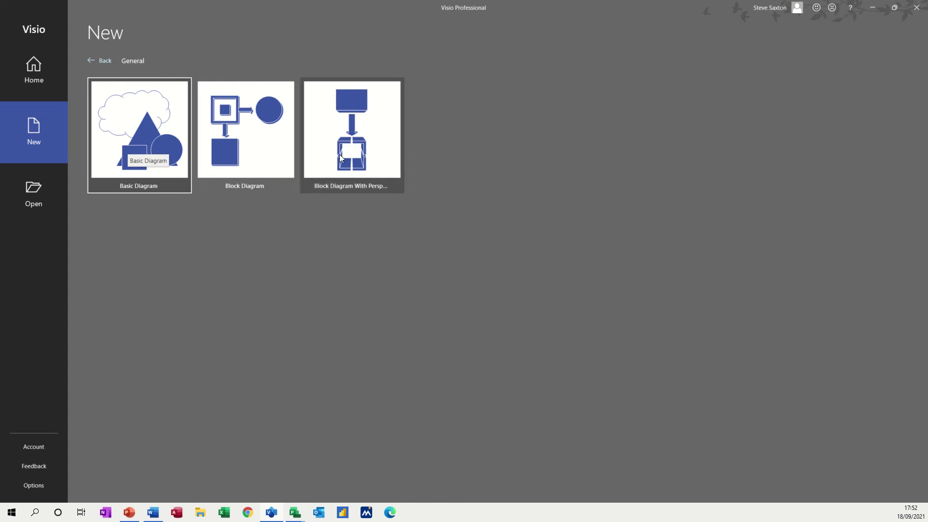
{"action": "left_click", "coordinate": [159, 141]}
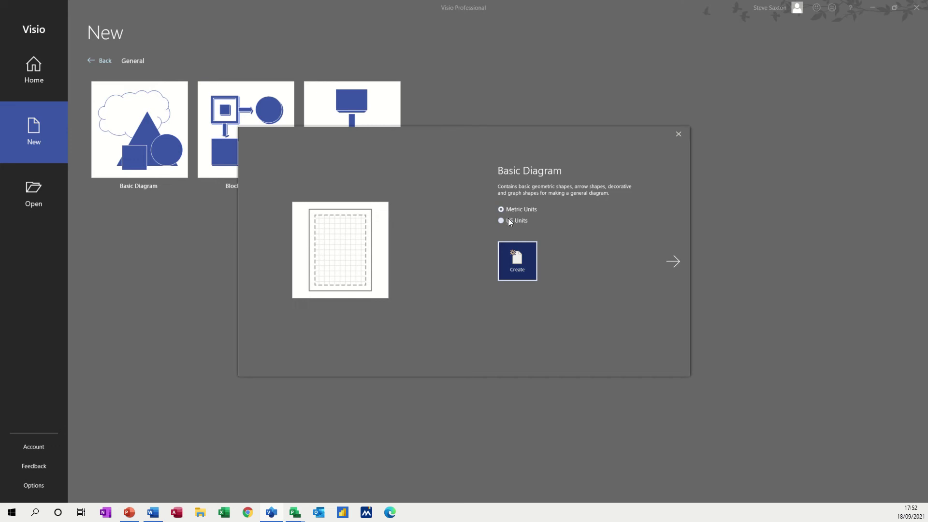
{"action": "left_click", "coordinate": [520, 259]}
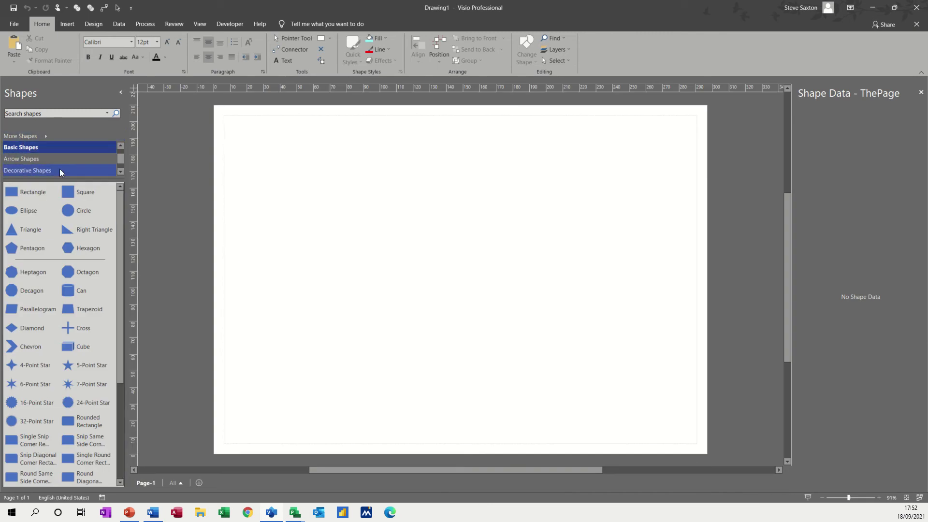
Review the Arrow, Decorative, and Graph and Math shape stencils, and return to Basic Shapes.
{"action": "scroll", "coordinate": [120, 164], "scroll_direction": "up", "scroll_amount": 1}
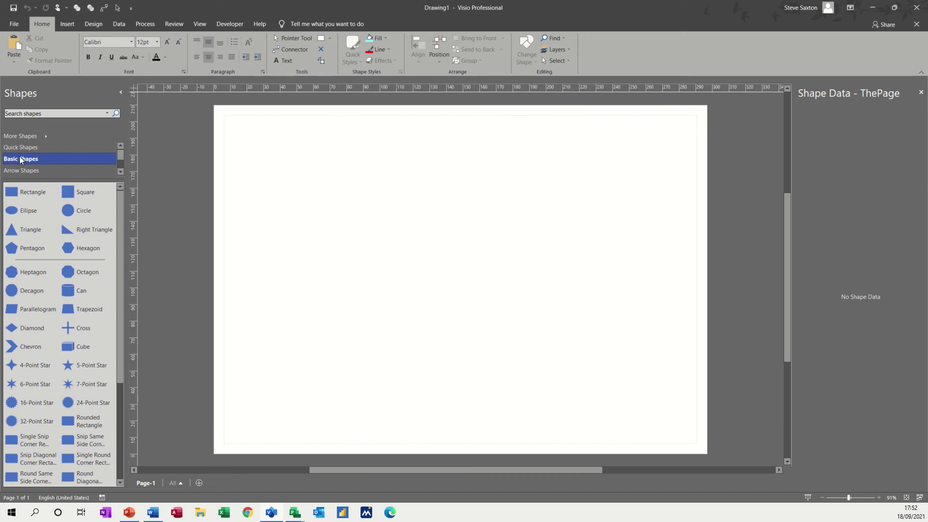
{"action": "left_click", "coordinate": [24, 170]}
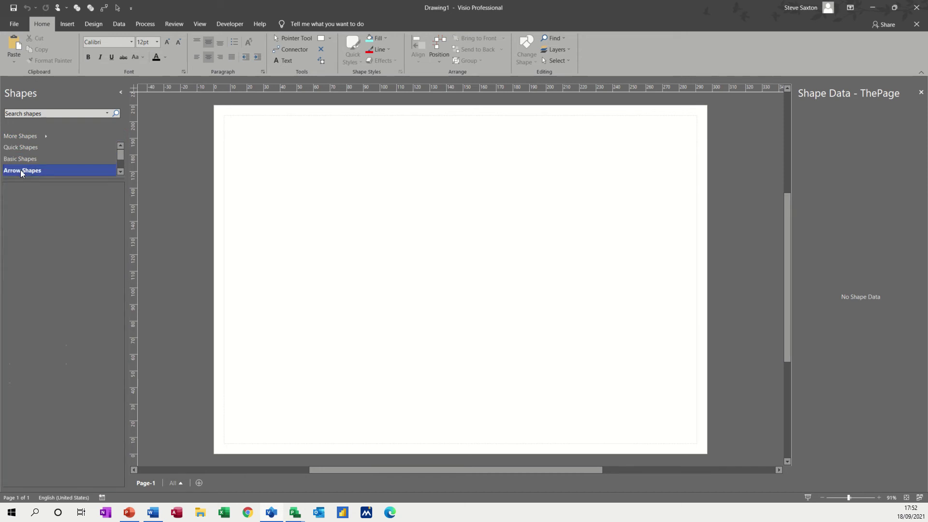
{"action": "left_click", "coordinate": [120, 172]}
{"action": "left_click", "coordinate": [39, 172]}
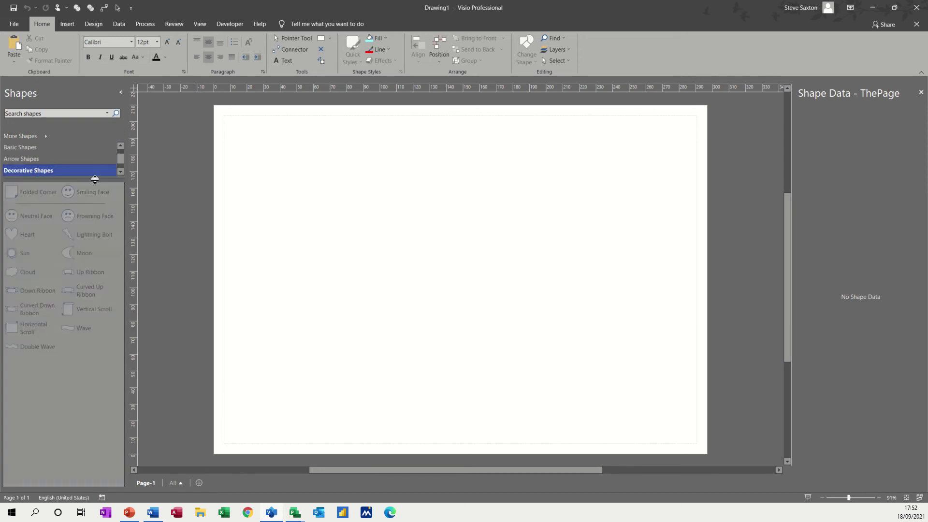
{"action": "left_click", "coordinate": [120, 172]}
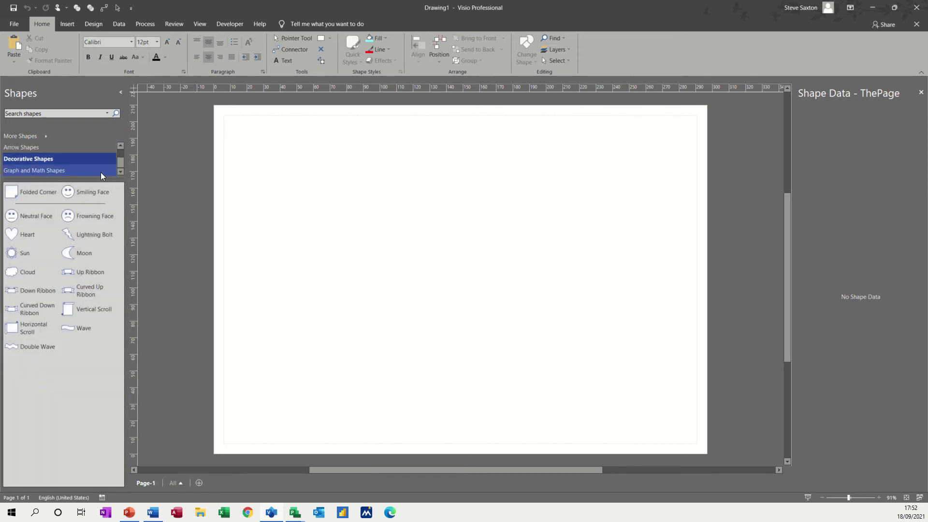
{"action": "left_click", "coordinate": [35, 172]}
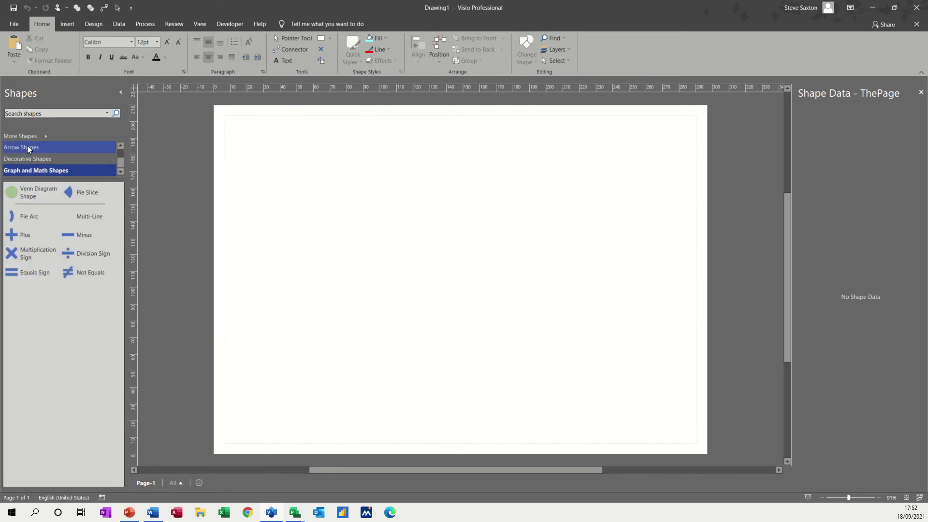
{"action": "left_click", "coordinate": [120, 146]}
{"action": "left_click", "coordinate": [120, 147]}
{"action": "left_click", "coordinate": [28, 161]}
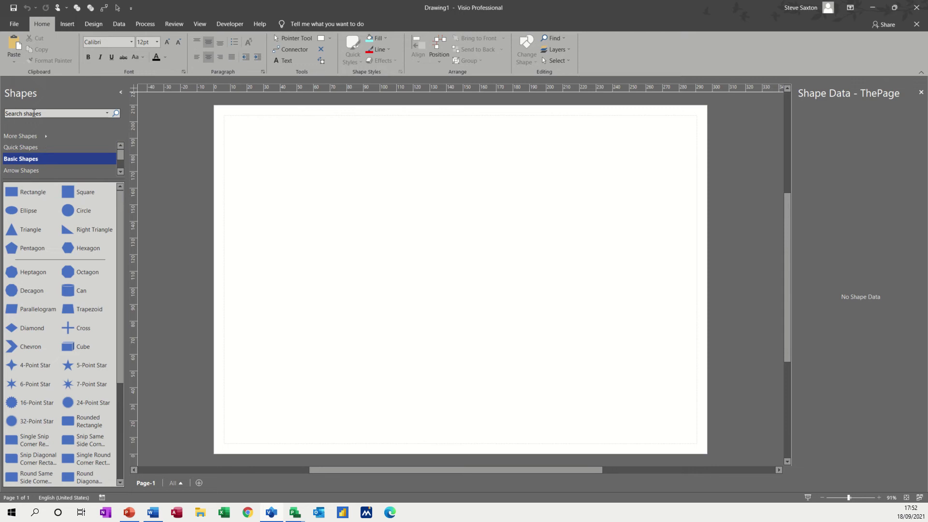
Add the Cubicles stencil from the Building Plan shapes in the Maps and Floor Plans category.
{"action": "left_click", "coordinate": [33, 113]}
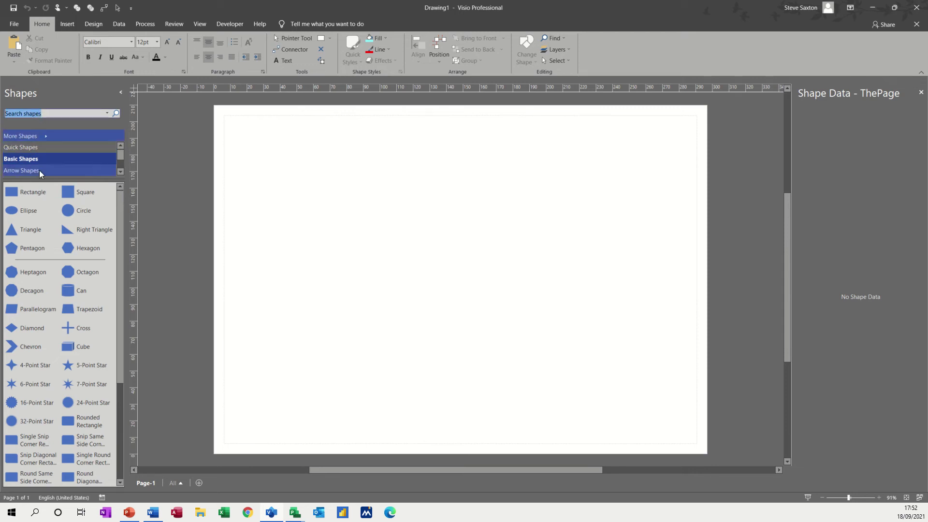
{"action": "left_click", "coordinate": [45, 138]}
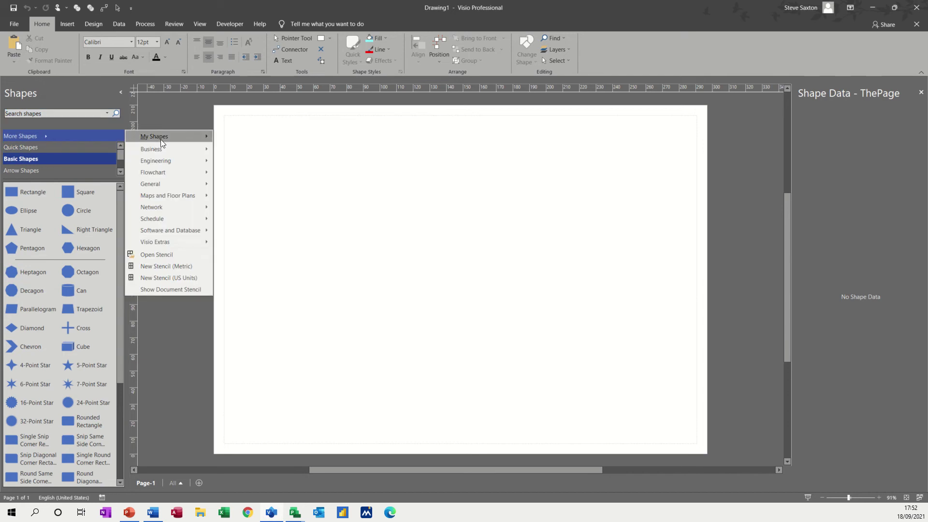
{"action": "mouse_move", "coordinate": [165, 141]}
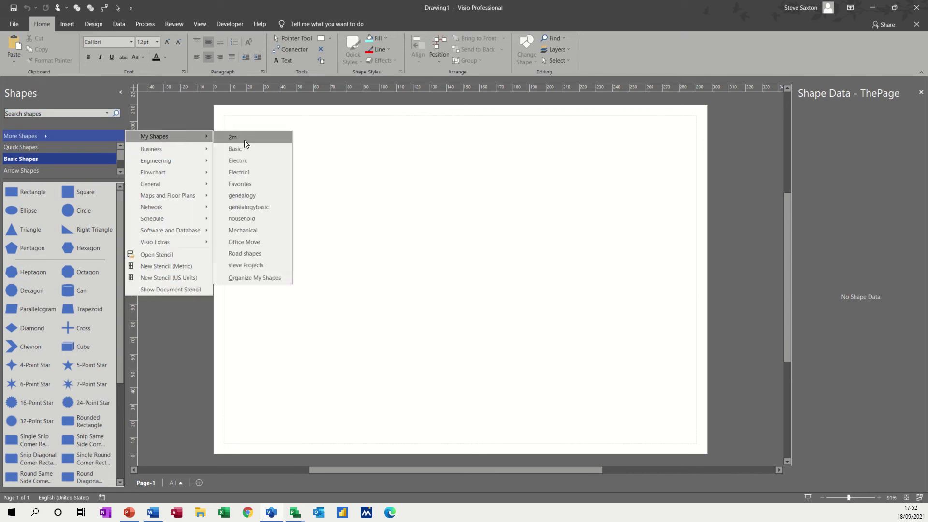
{"action": "mouse_move", "coordinate": [196, 154]}
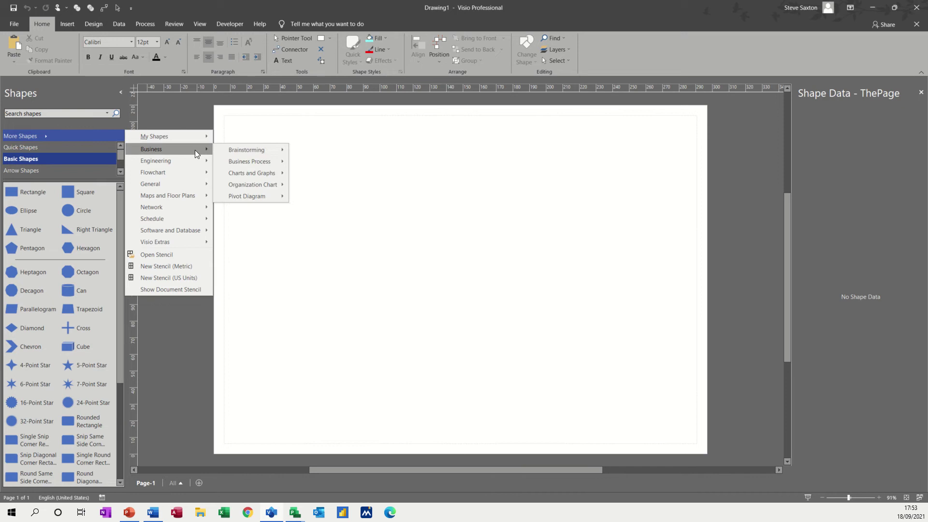
{"action": "mouse_move", "coordinate": [256, 164]}
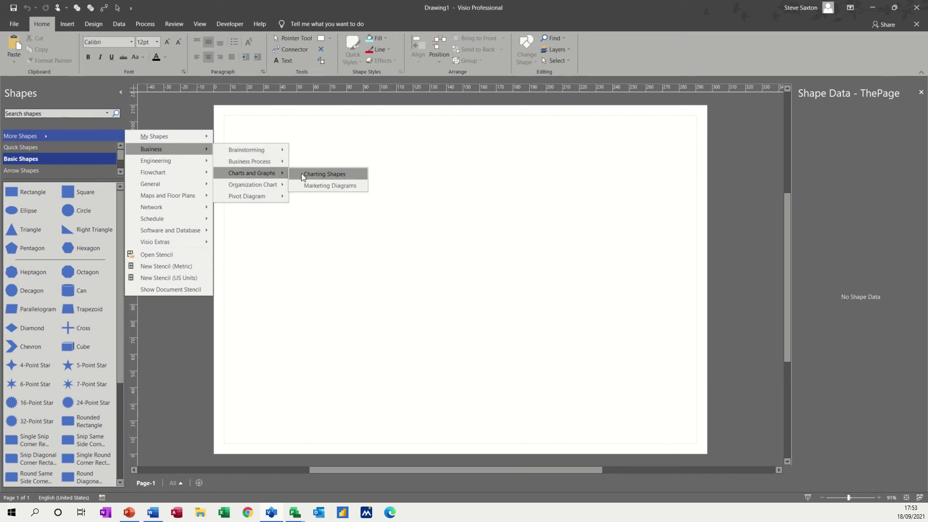
{"action": "mouse_move", "coordinate": [282, 188]}
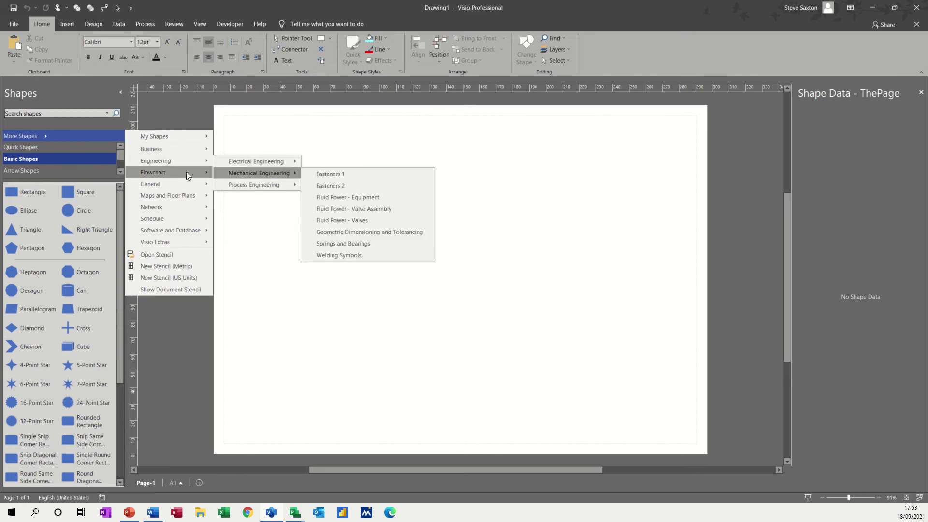
{"action": "mouse_move", "coordinate": [192, 186]}
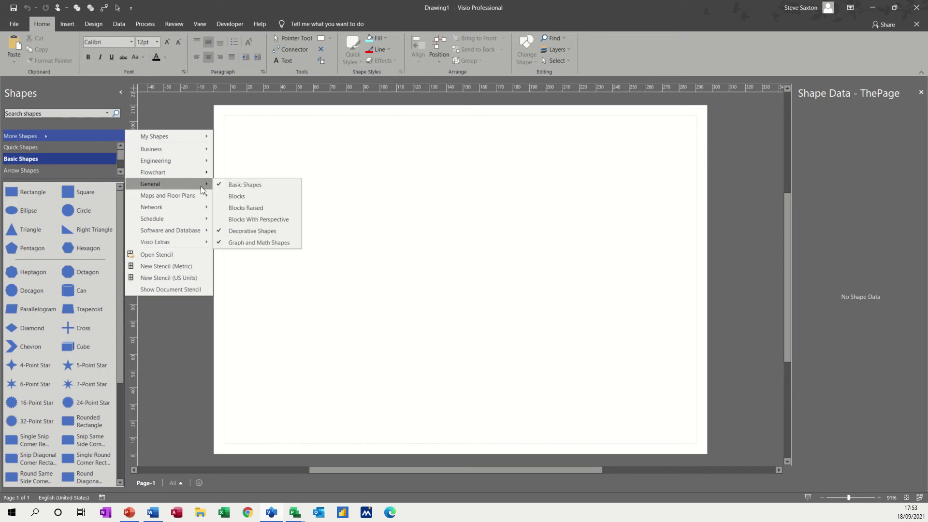
{"action": "mouse_move", "coordinate": [162, 199]}
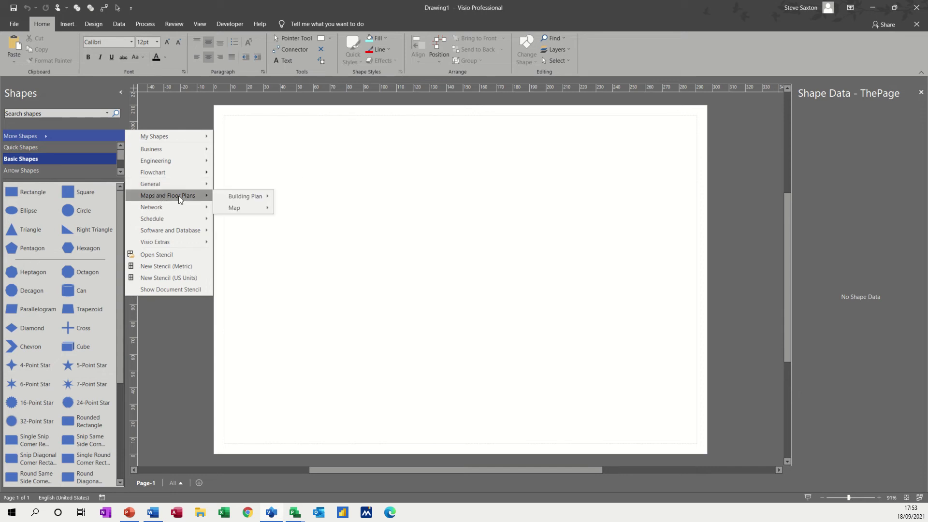
{"action": "mouse_move", "coordinate": [243, 199]}
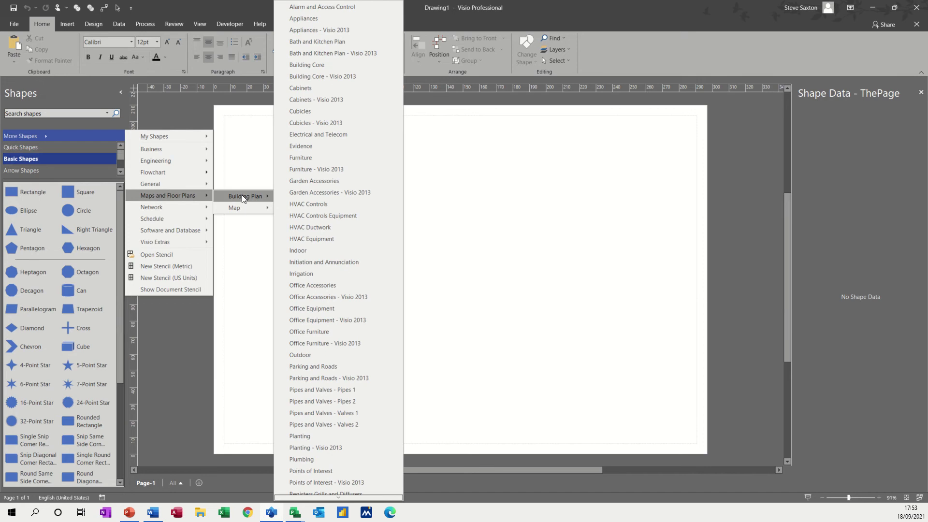
{"action": "left_click", "coordinate": [298, 111]}
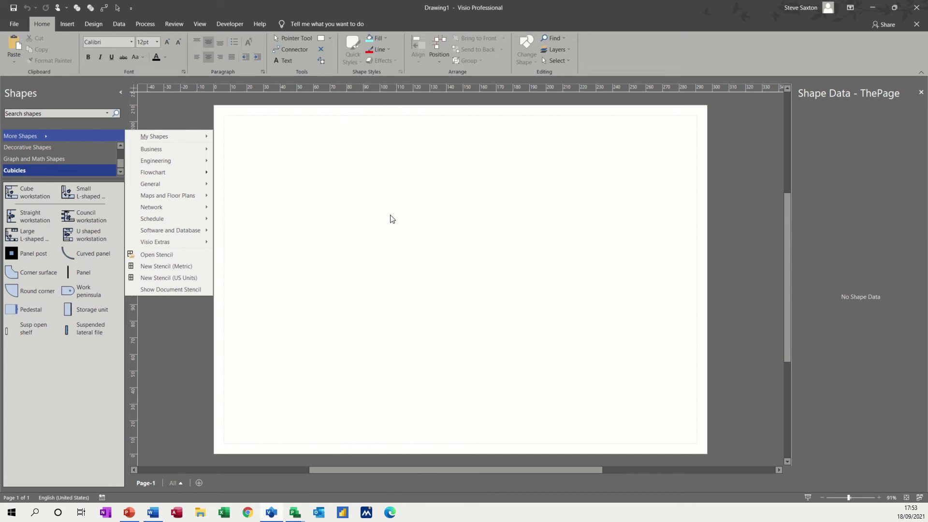
Place a Cube workstation from the Cubicles stencil on the page, slightly above and left of its centre.
{"action": "mouse_move", "coordinate": [178, 166]}
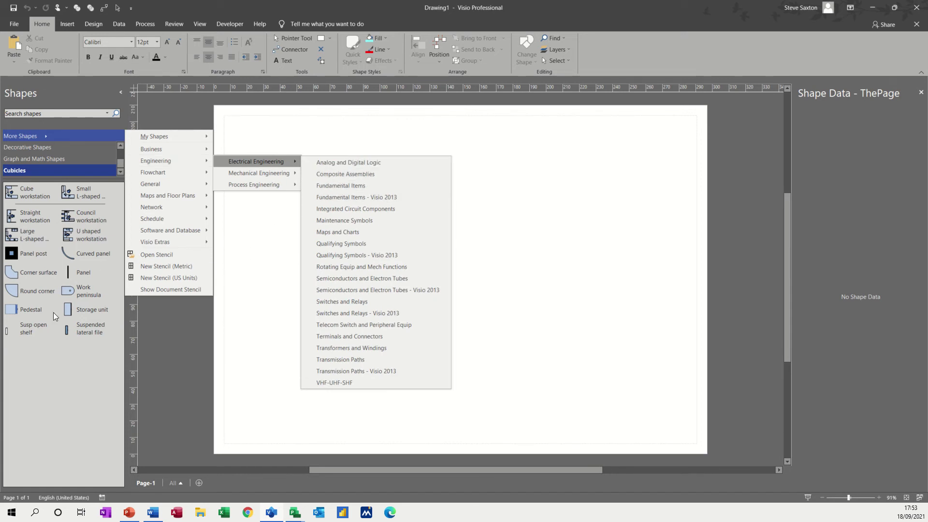
{"action": "left_click", "coordinate": [67, 374]}
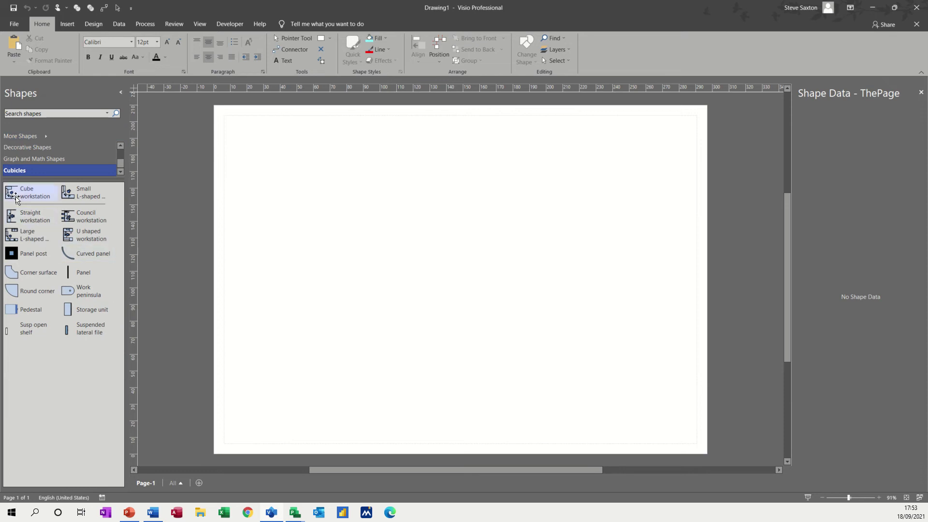
{"action": "left_click_drag", "start_coordinate": [16, 194], "coordinate": [362, 225]}
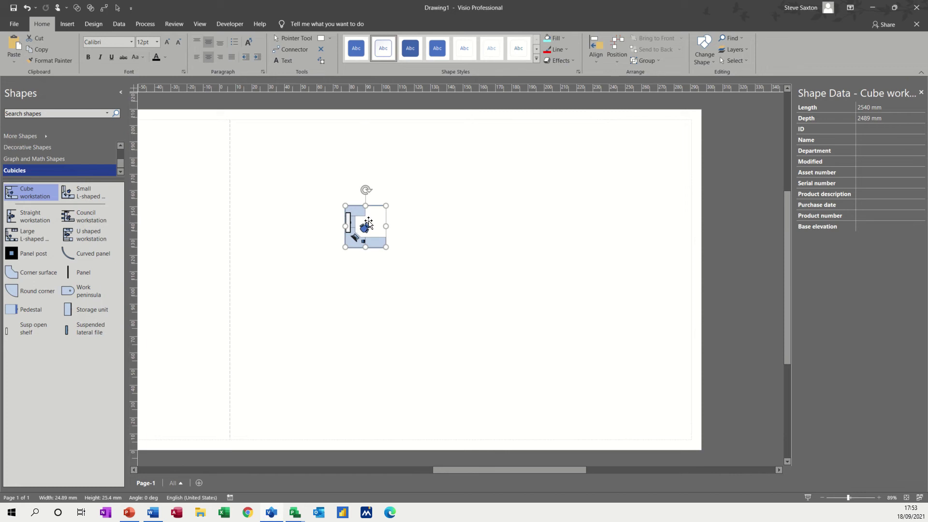
Delete the Cube workstation from the page and close the Cubicles stencil.
{"action": "key", "text": "Delete"}
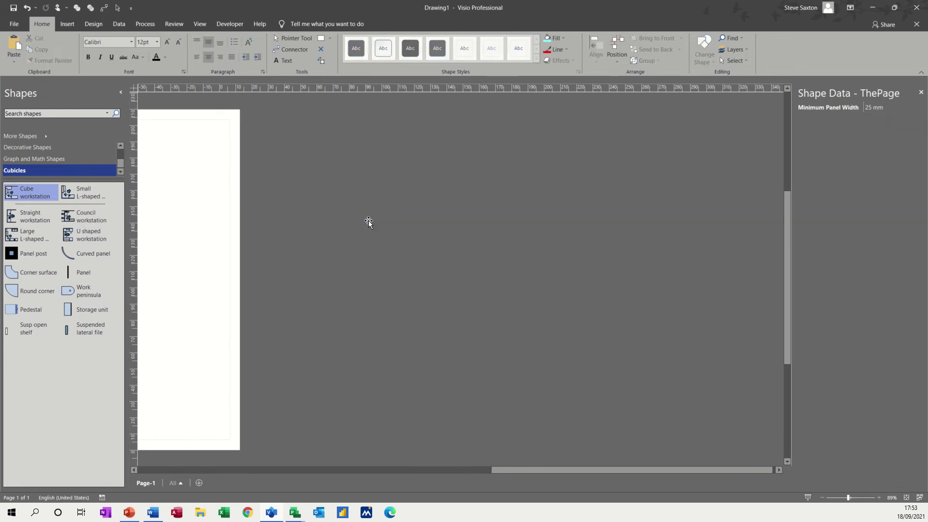
{"action": "right_click", "coordinate": [70, 172]}
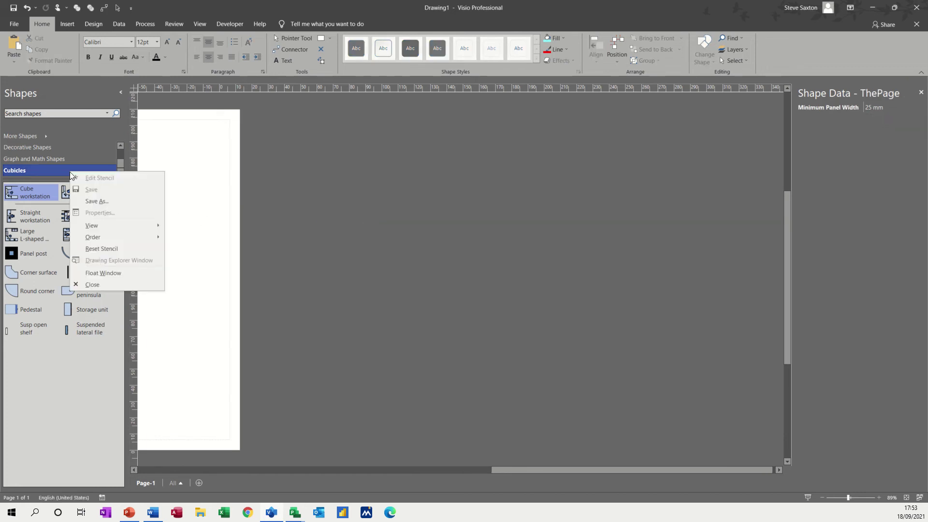
{"action": "left_click", "coordinate": [91, 284]}
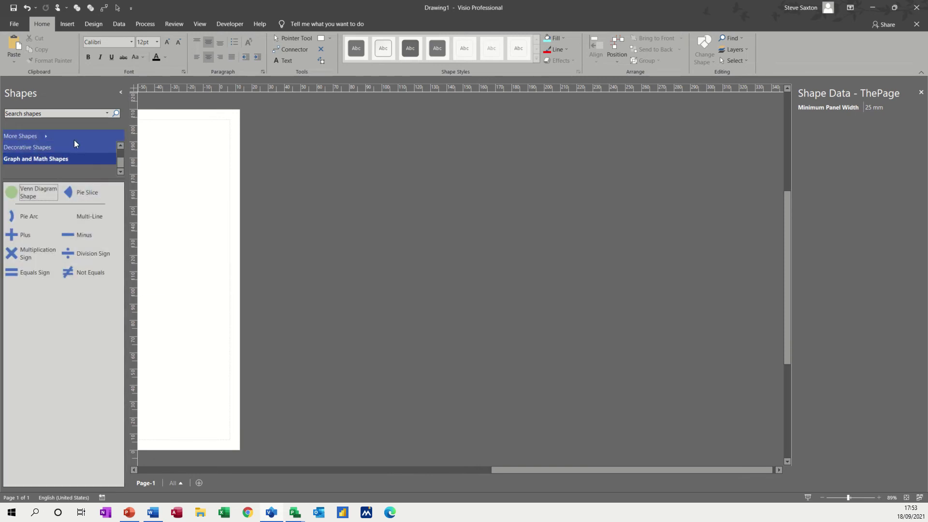
Switch back to the Basic Shapes stencil.
{"action": "left_click", "coordinate": [120, 146]}
{"action": "left_click", "coordinate": [120, 146]}
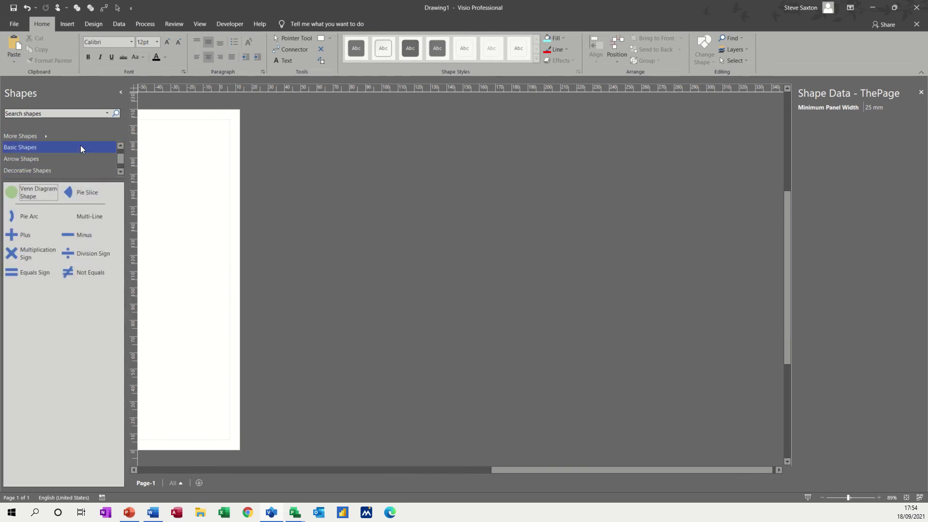
{"action": "left_click", "coordinate": [44, 149]}
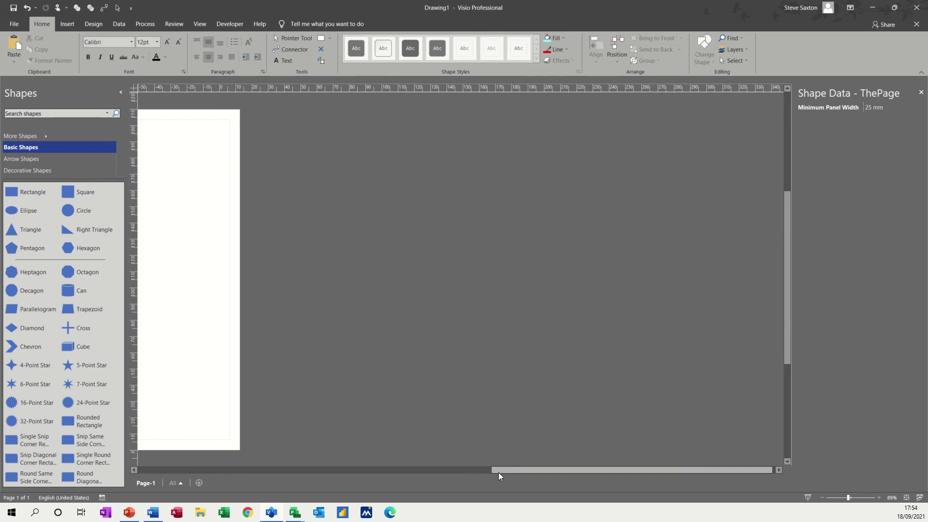
{"action": "left_click_drag", "start_coordinate": [497, 471], "coordinate": [273, 476]}
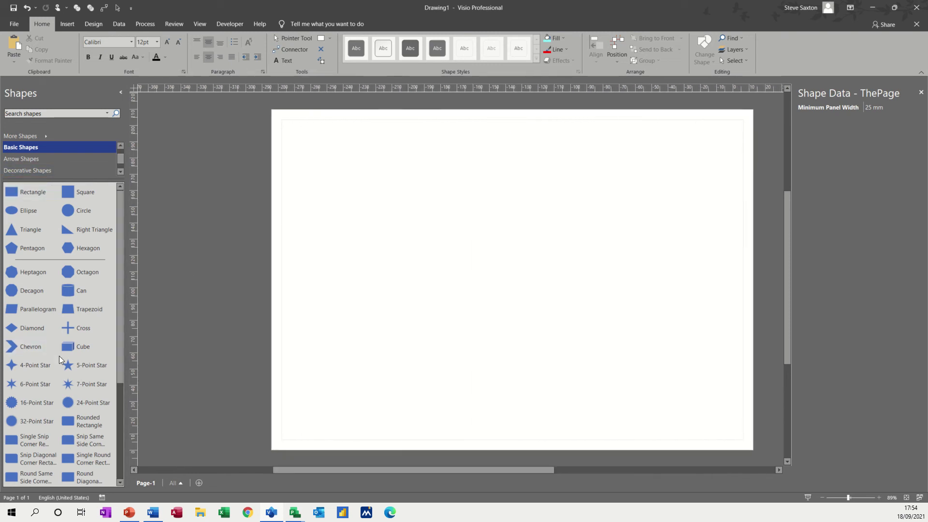
Search the shapes for "car" and place Car 1 from Directional Map Shapes 3D in the upper left part of the page.
{"action": "left_click", "coordinate": [39, 113]}
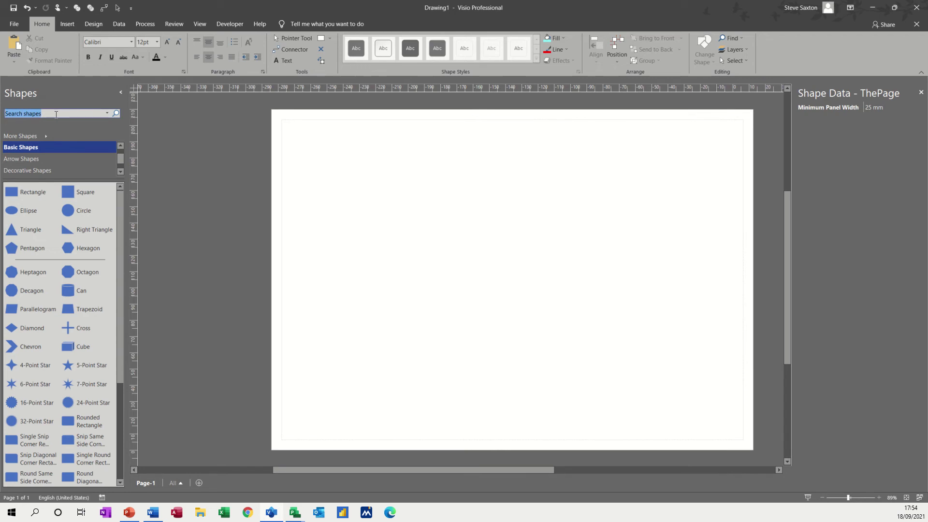
{"action": "type", "text": "car"}
{"action": "key", "text": "Return"}
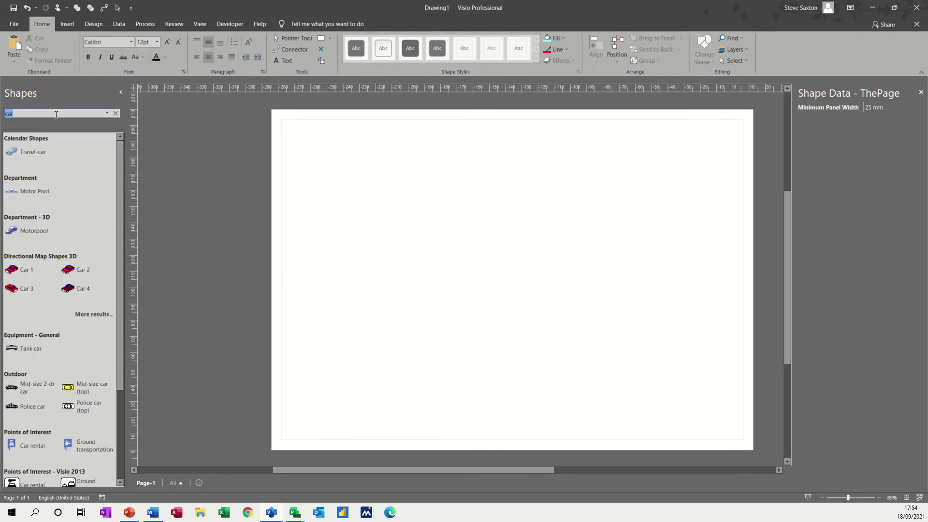
{"action": "left_click_drag", "start_coordinate": [20, 270], "coordinate": [364, 233]}
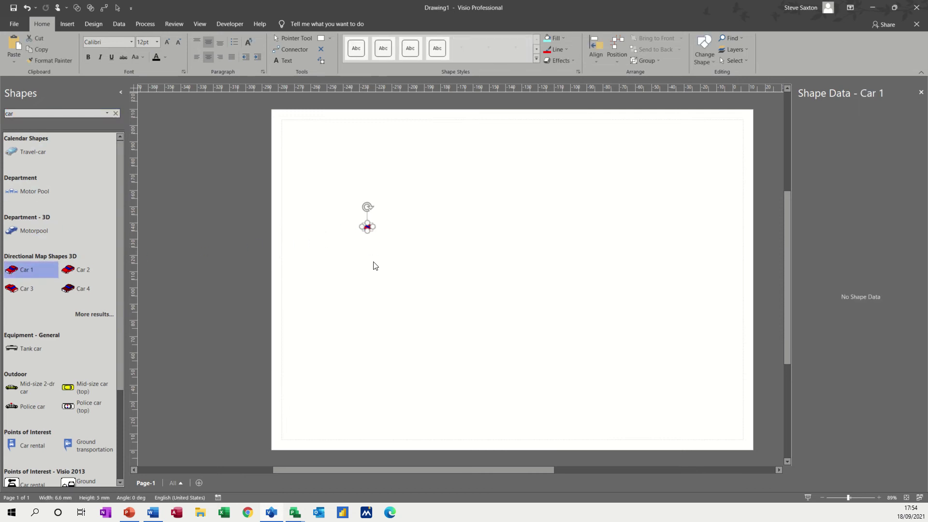
{"action": "left_click", "coordinate": [394, 247]}
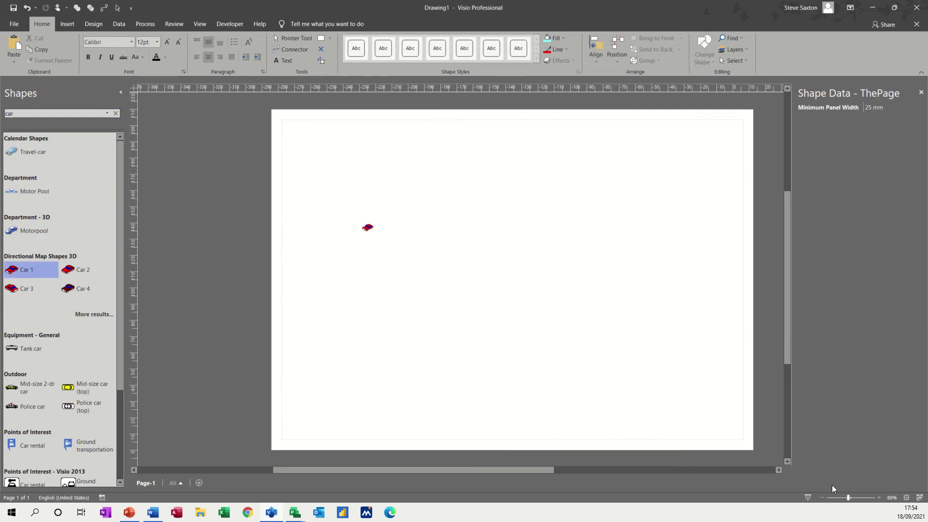
{"action": "left_click", "coordinate": [875, 496]}
{"action": "left_click", "coordinate": [876, 497]}
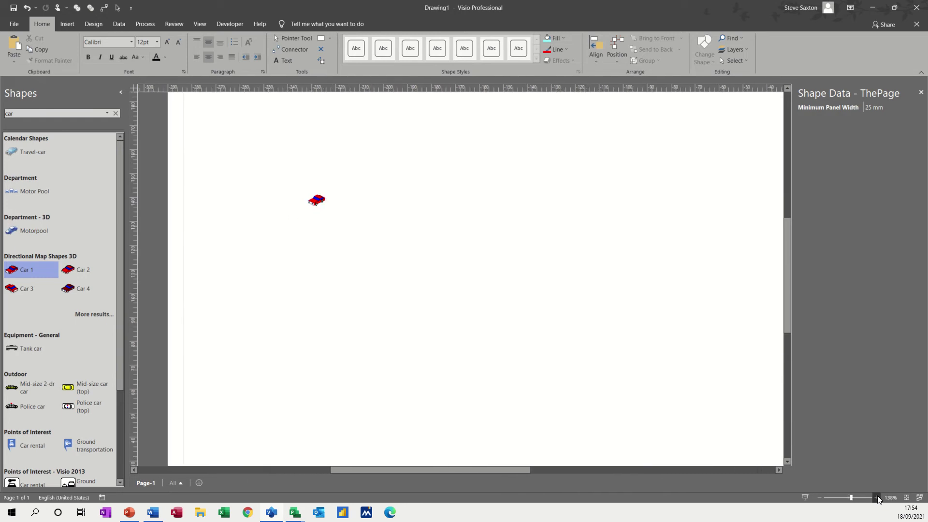
{"action": "left_click", "coordinate": [877, 497]}
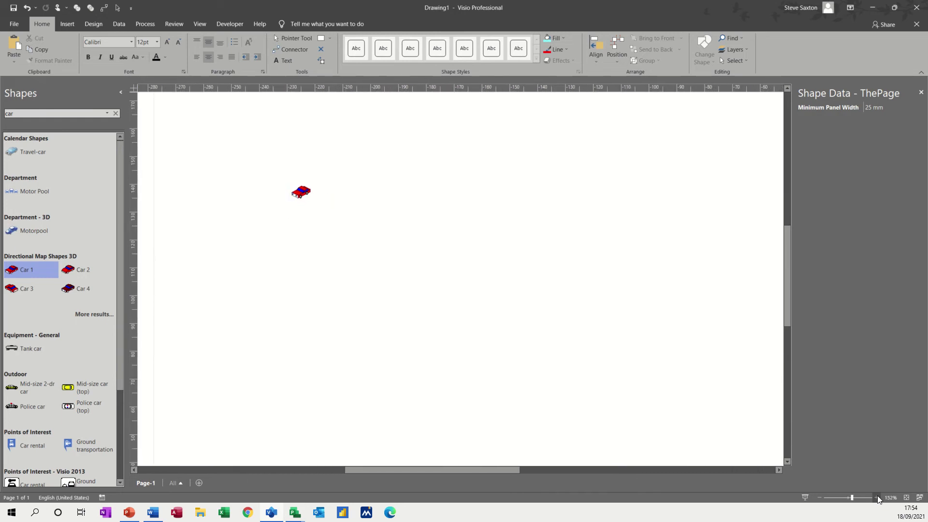
Delete the Car 1 shape from the page and clear the shape search.
{"action": "left_click", "coordinate": [300, 193]}
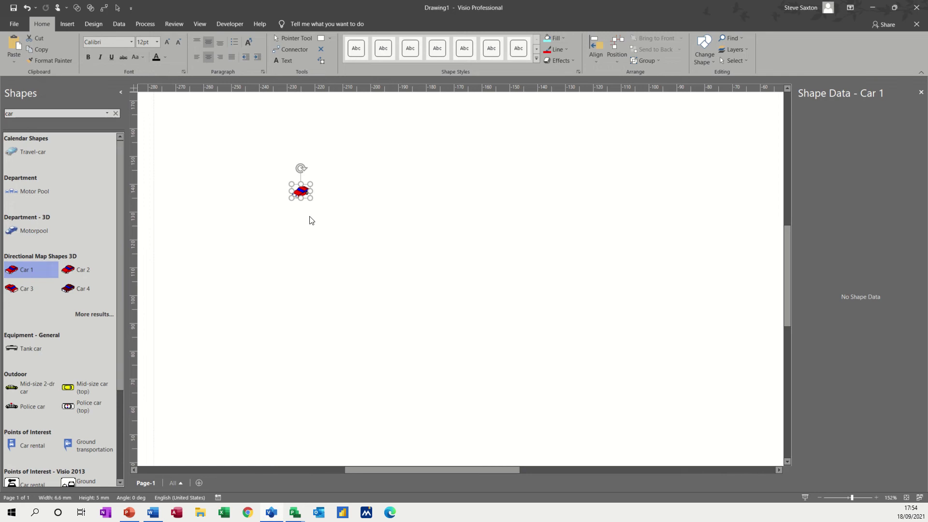
{"action": "key", "text": "Delete"}
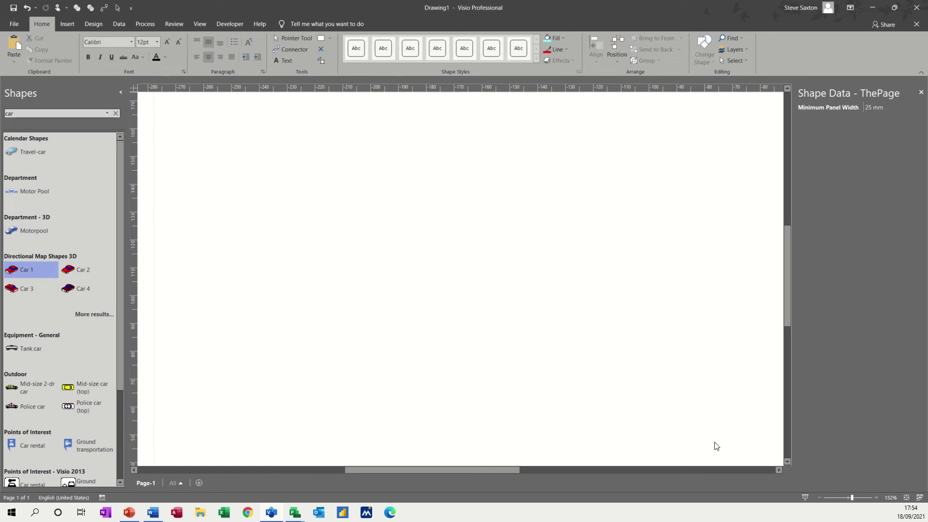
{"action": "left_click_drag", "start_coordinate": [450, 468], "coordinate": [437, 470]}
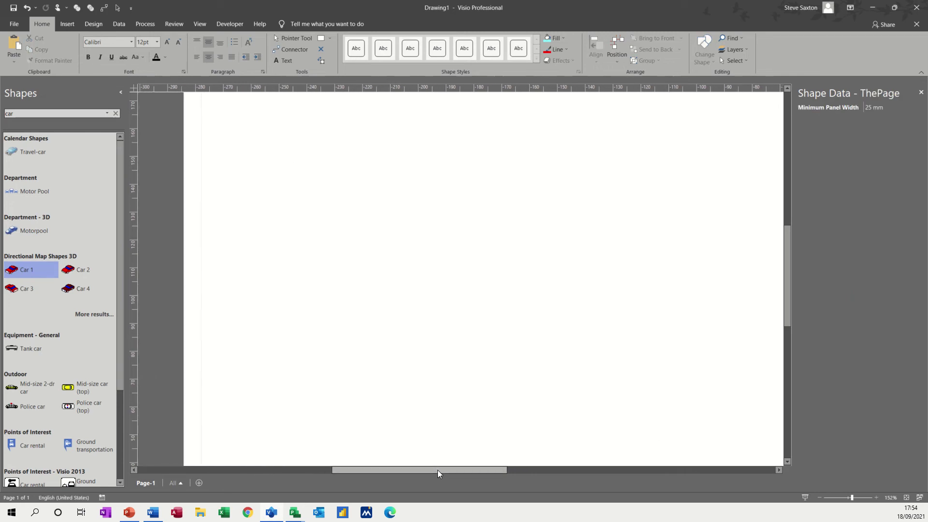
{"action": "left_click", "coordinate": [818, 497]}
{"action": "left_click", "coordinate": [818, 497]}
{"action": "left_click", "coordinate": [819, 497]}
{"action": "left_click", "coordinate": [819, 498]}
{"action": "left_click", "coordinate": [818, 497]}
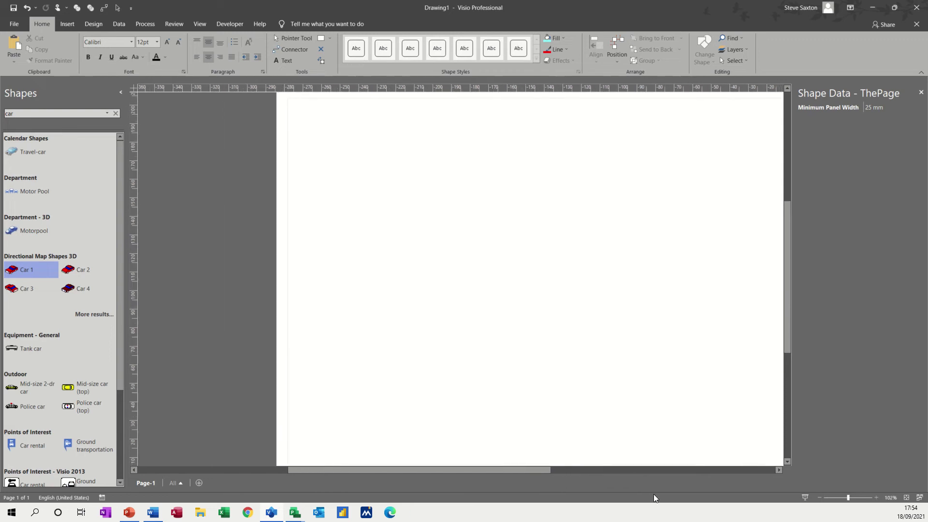
{"action": "left_click_drag", "start_coordinate": [500, 468], "coordinate": [549, 468]}
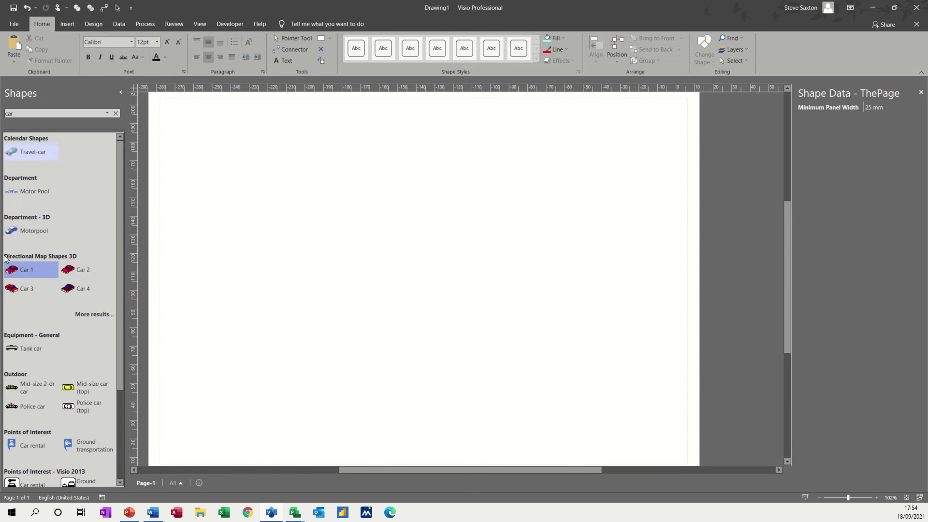
{"action": "left_click", "coordinate": [115, 113]}
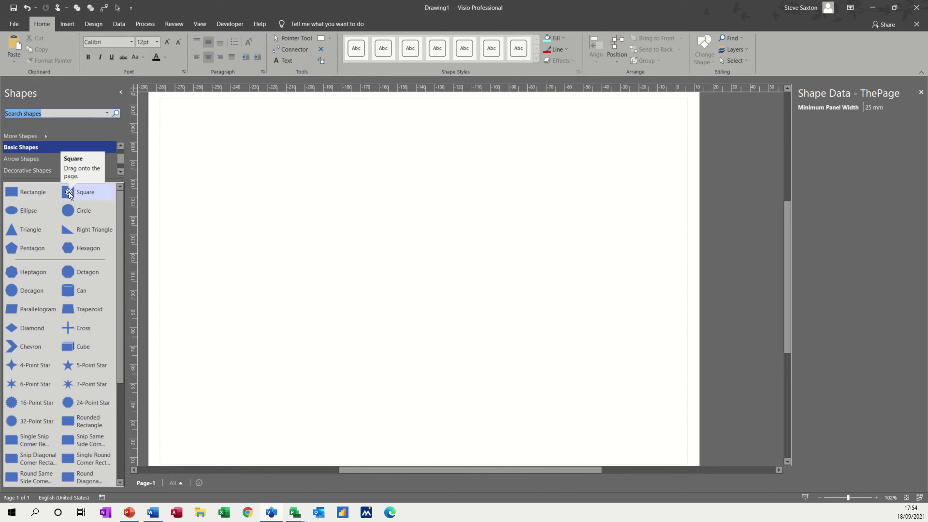
Create a row of three squares, each resized to about 22 mm, along the page's upper edge using the Square shape.
{"action": "left_click_drag", "start_coordinate": [68, 193], "coordinate": [334, 171]}
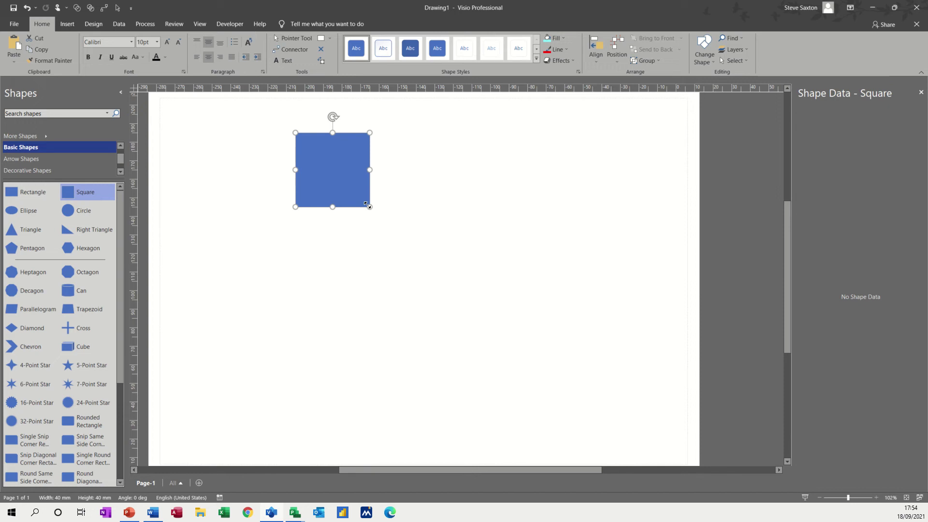
{"action": "left_click_drag", "start_coordinate": [368, 205], "coordinate": [411, 165]}
{"action": "left_click_drag", "start_coordinate": [346, 143], "coordinate": [317, 161]}
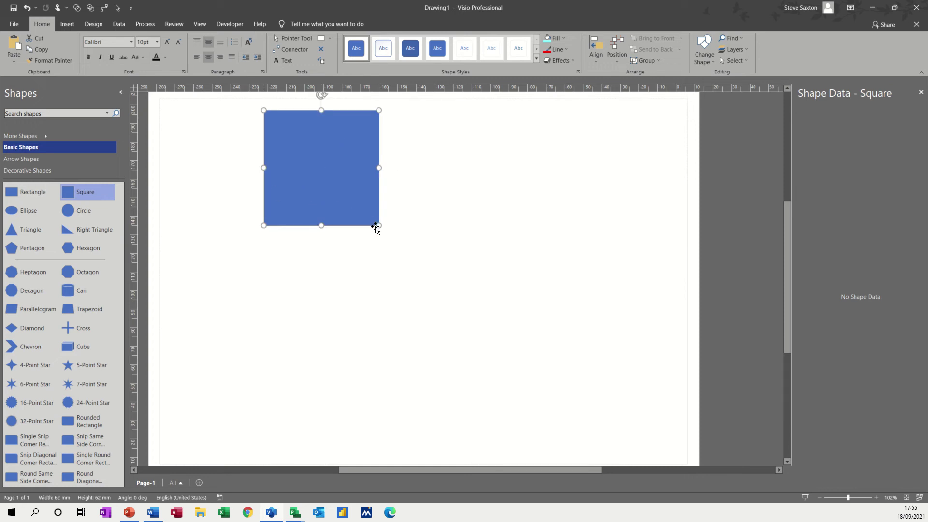
{"action": "left_click_drag", "start_coordinate": [378, 226], "coordinate": [367, 129]}
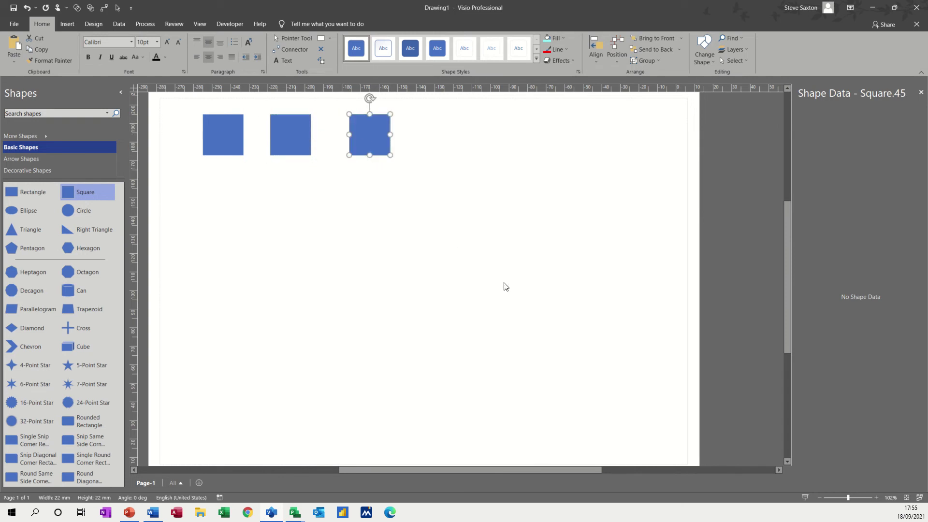
Duplicate the third square, move the copy to the right of the row, and duplicate it five more times into a diagonal stack.
{"action": "key", "text": "ctrl+d"}
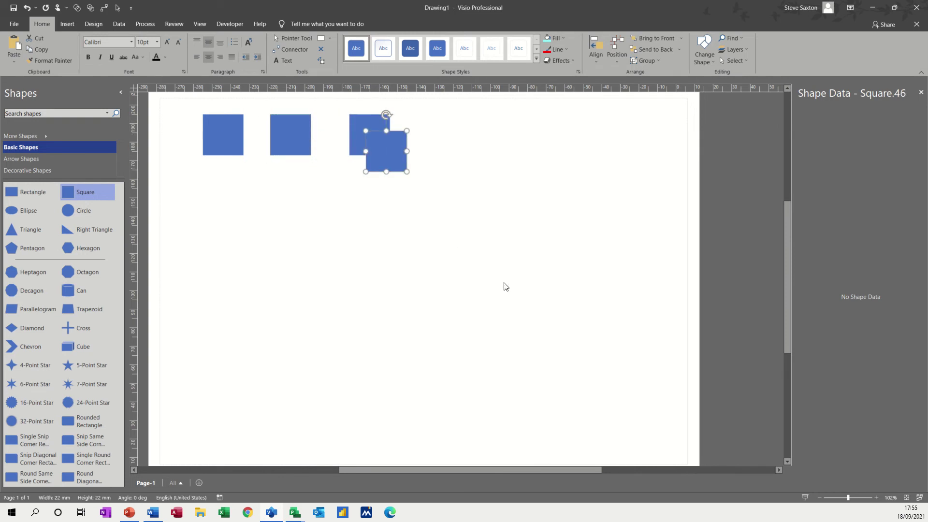
{"action": "left_click_drag", "start_coordinate": [426, 149], "coordinate": [468, 146]}
{"action": "key", "text": "ctrl+d"}
{"action": "key", "text": "ctrl+d"}
{"action": "key", "text": "ctrl+d"}
{"action": "key", "text": "ctrl+d"}
{"action": "key", "text": "ctrl+d"}
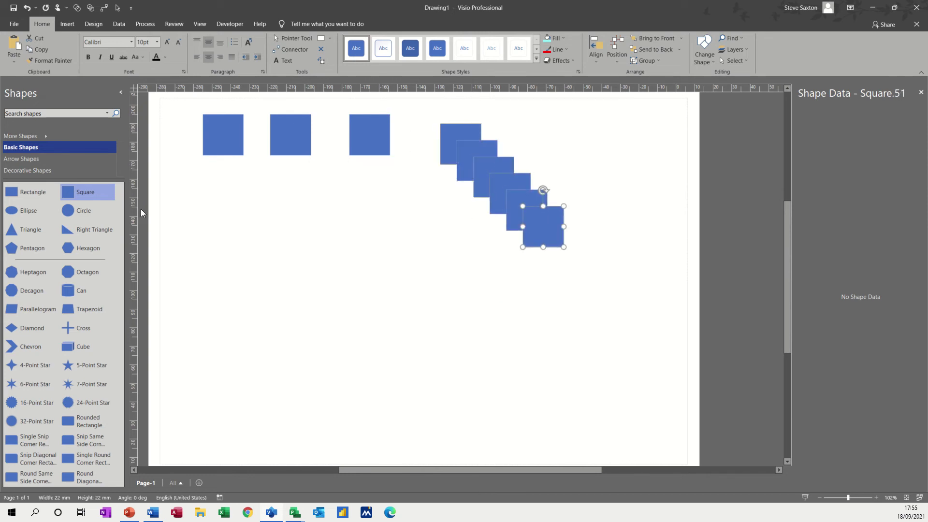
Add a Rectangle resized to about 48 by 16 mm below the row of squares, and a 40 mm Circle to its right.
{"action": "left_click_drag", "start_coordinate": [24, 192], "coordinate": [278, 206]}
{"action": "left_click_drag", "start_coordinate": [314, 235], "coordinate": [329, 193]}
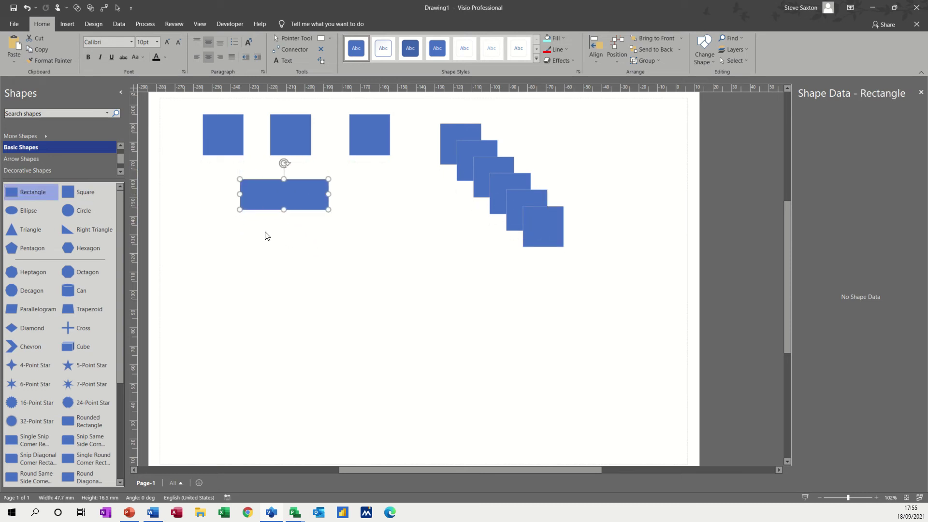
{"action": "left_click_drag", "start_coordinate": [68, 214], "coordinate": [405, 216]}
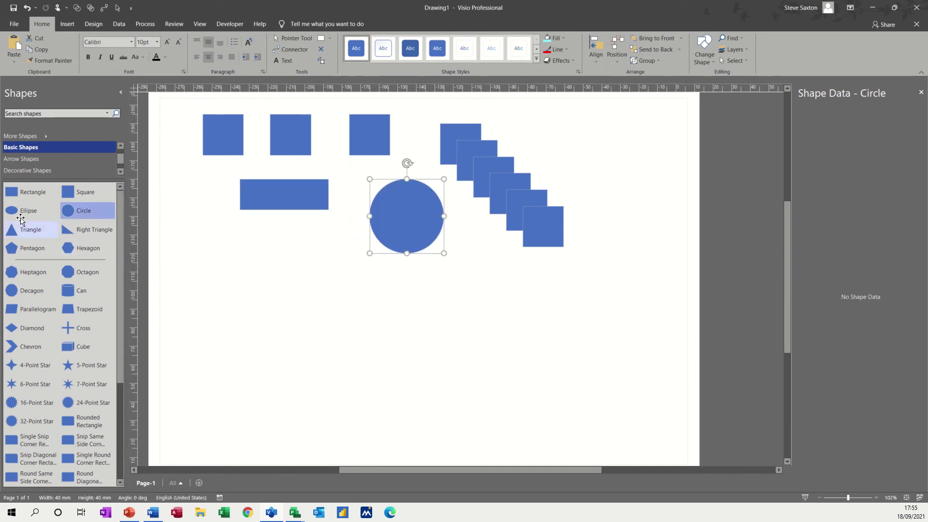
Place an Ellipse on the page and reshape it into a circle about 22 mm across, directly below the large circle.
{"action": "left_click_drag", "start_coordinate": [24, 210], "coordinate": [279, 275]}
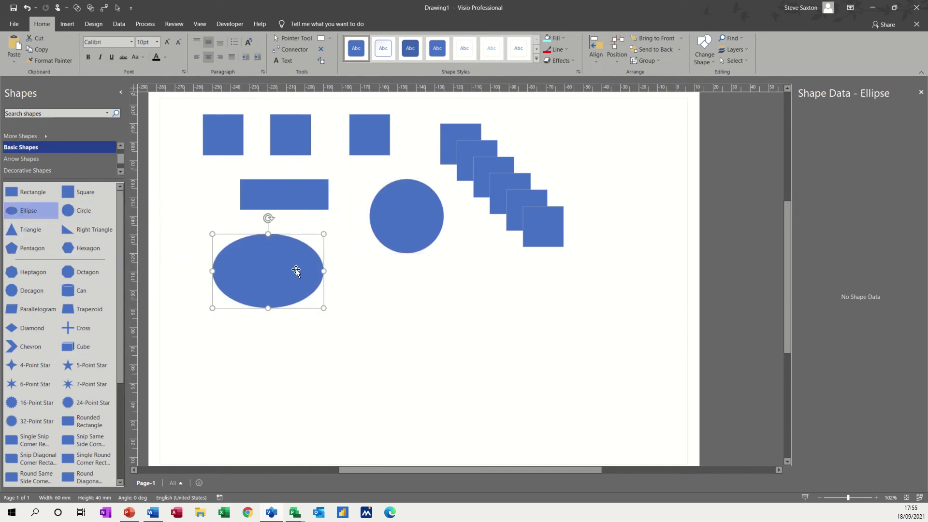
{"action": "left_click_drag", "start_coordinate": [322, 306], "coordinate": [395, 271]}
{"action": "left_click", "coordinate": [299, 284]}
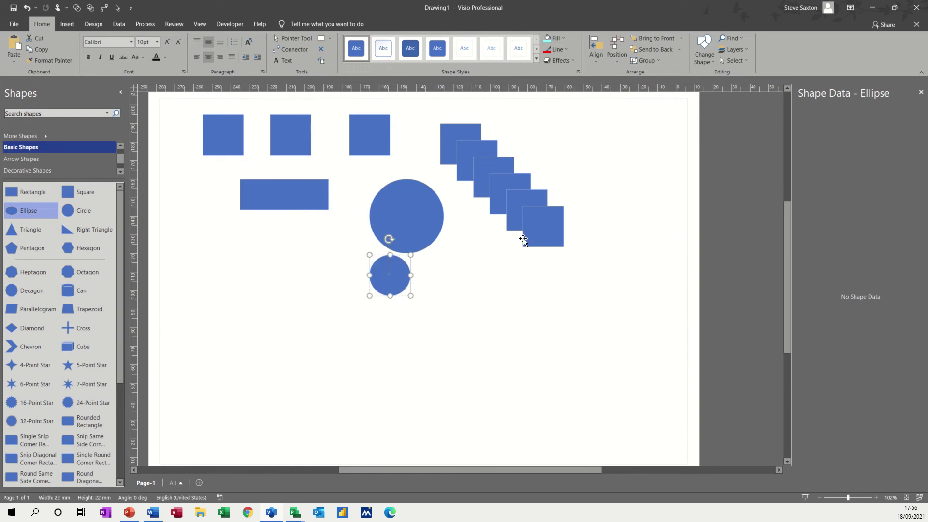
Move two squares out of the diagonal stack and align them one above the other to the right of it.
{"action": "left_click_drag", "start_coordinate": [553, 237], "coordinate": [590, 220]}
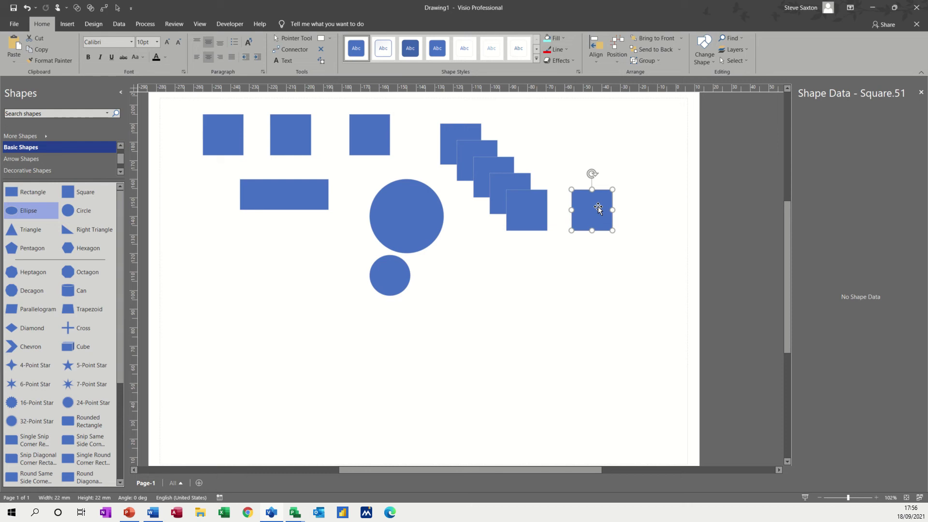
{"action": "left_click_drag", "start_coordinate": [523, 178], "coordinate": [608, 141]}
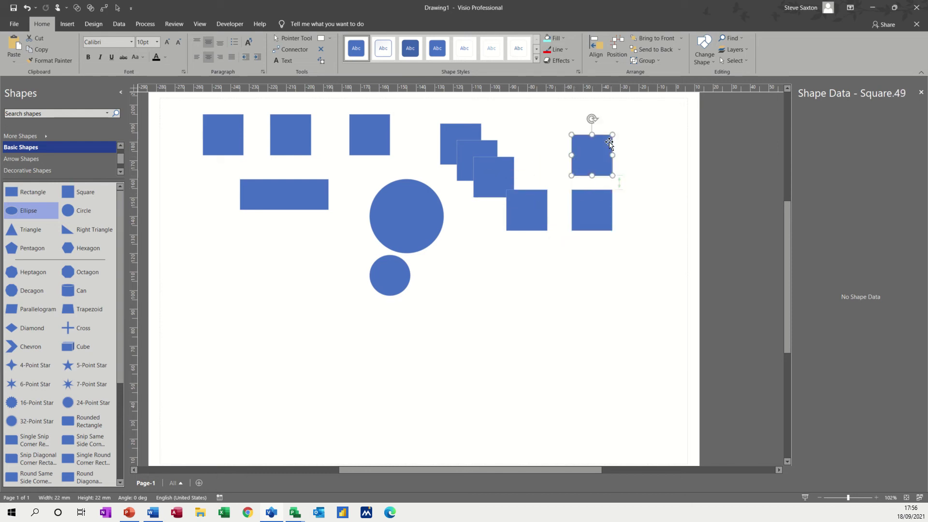
{"action": "mouse_move", "coordinate": [593, 204]}
{"action": "left_mouse_down"}
{"action": "mouse_move", "coordinate": [594, 194]}
{"action": "mouse_move", "coordinate": [594, 207]}
{"action": "left_mouse_up"}
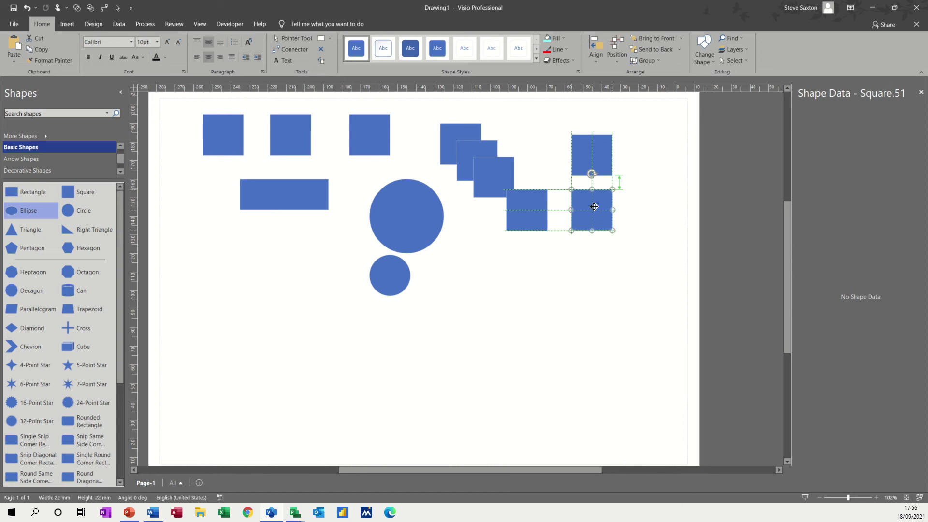
{"action": "mouse_move", "coordinate": [594, 206]}
{"action": "left_mouse_down"}
{"action": "mouse_move", "coordinate": [577, 207]}
{"action": "mouse_move", "coordinate": [591, 206]}
{"action": "left_mouse_up"}
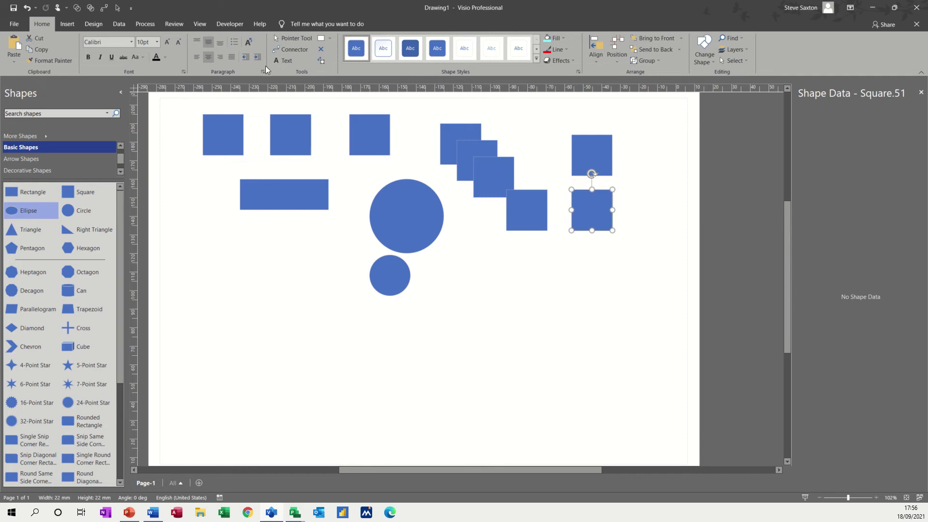
Show the page grid and move the leftmost square of the row down onto the left end of the rectangle.
{"action": "left_click", "coordinate": [199, 27]}
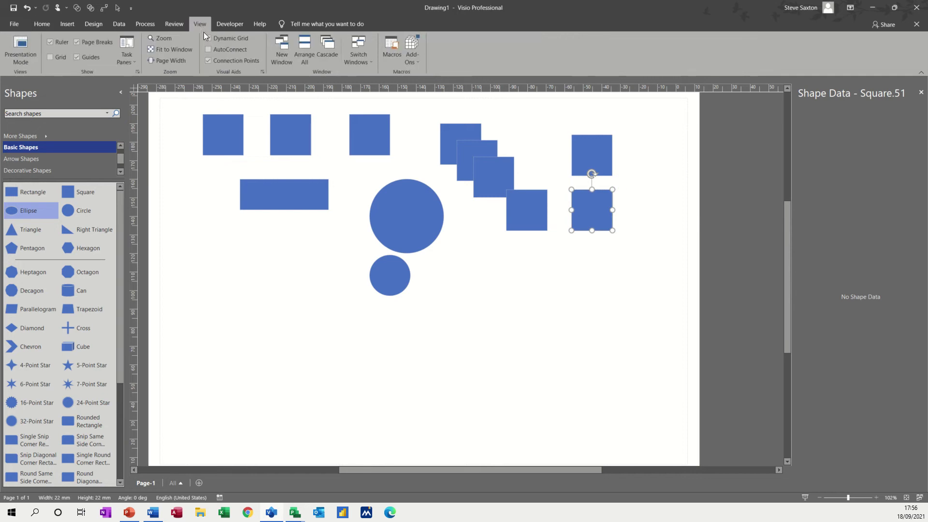
{"action": "left_click", "coordinate": [52, 58]}
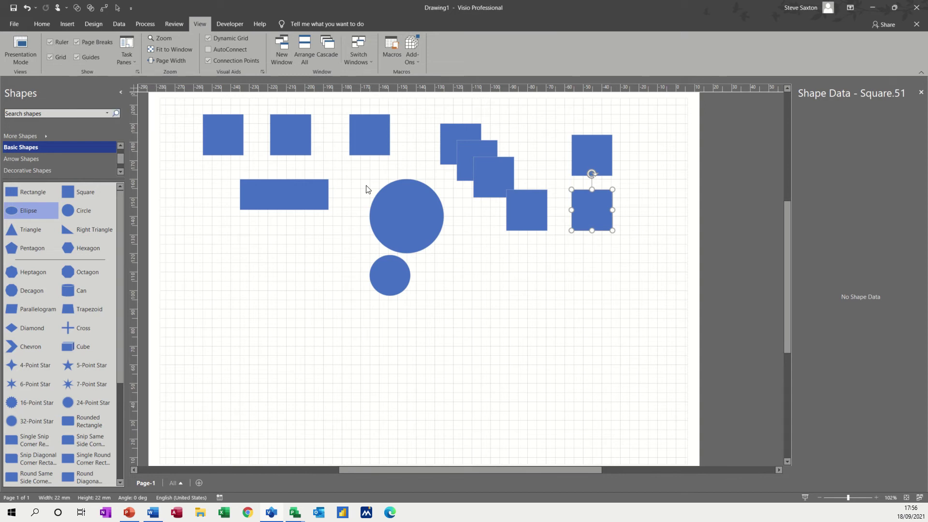
{"action": "left_click_drag", "start_coordinate": [409, 469], "coordinate": [396, 469]}
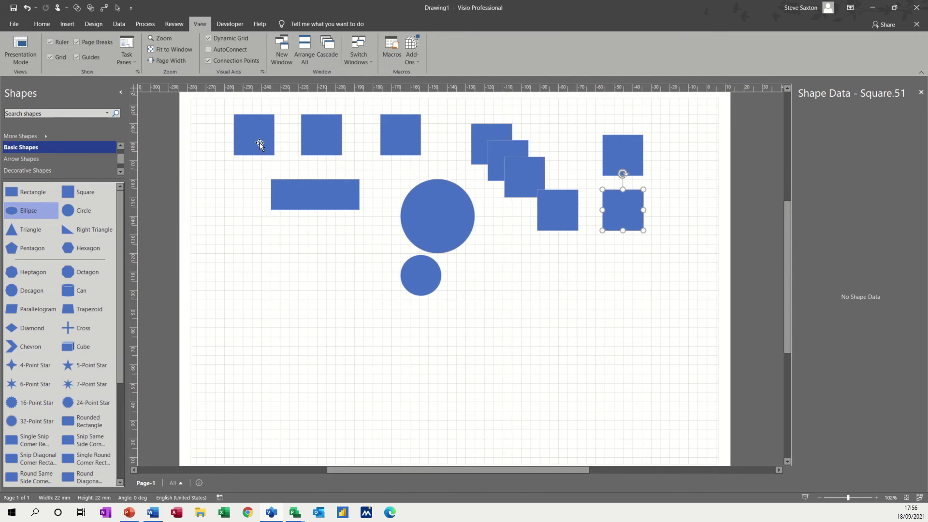
{"action": "left_click_drag", "start_coordinate": [259, 143], "coordinate": [280, 203]}
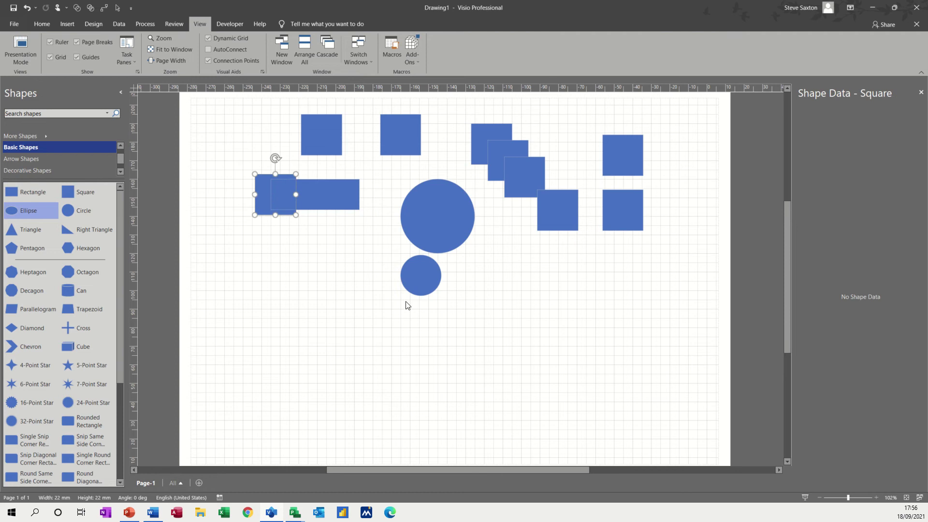
Move the small circle onto the right end of the rectangle and group it with the rectangle and overlapping square.
{"action": "left_click_drag", "start_coordinate": [416, 284], "coordinate": [340, 203]}
{"action": "left_click_drag", "start_coordinate": [243, 164], "coordinate": [377, 230]}
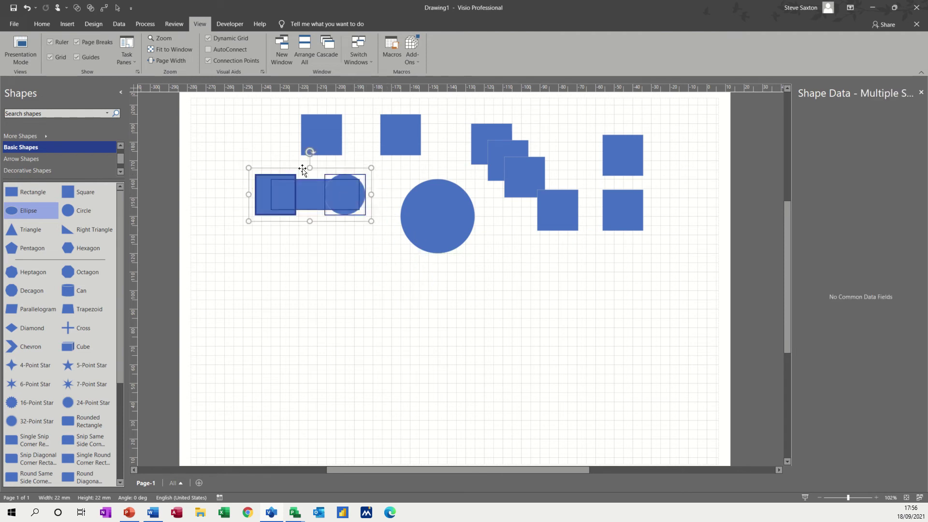
{"action": "left_click", "coordinate": [42, 24]}
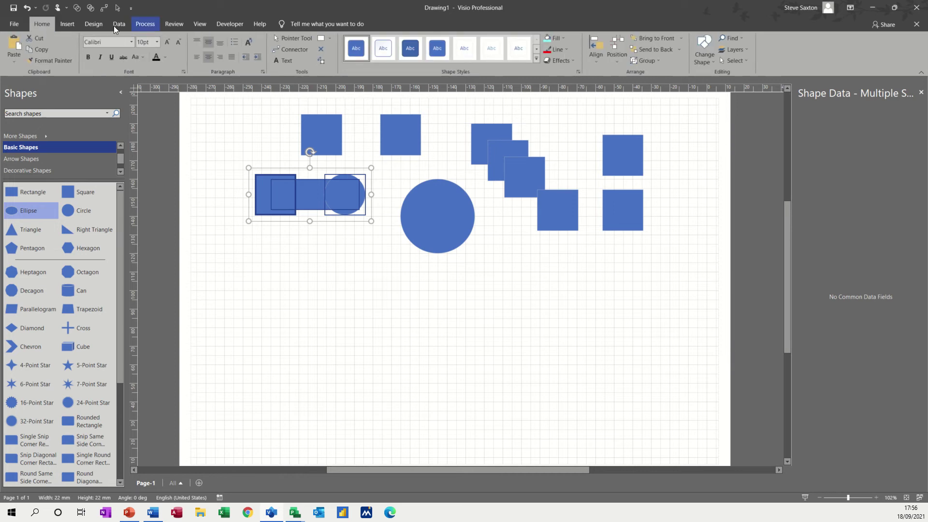
{"action": "left_click", "coordinate": [642, 60]}
{"action": "left_click", "coordinate": [644, 72]}
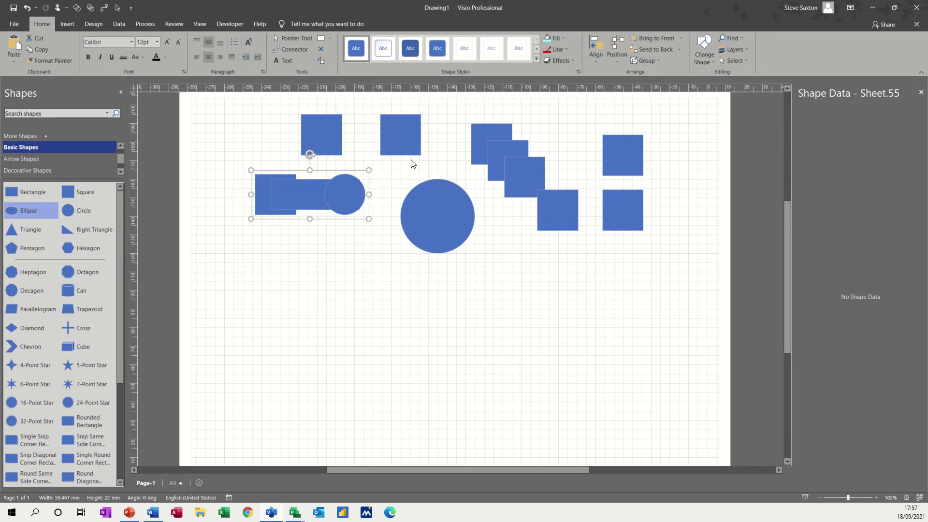
Move the grouped figure down toward the page's left edge and rotate it to 90 degrees so the circle is on top.
{"action": "left_click_drag", "start_coordinate": [307, 193], "coordinate": [275, 225]}
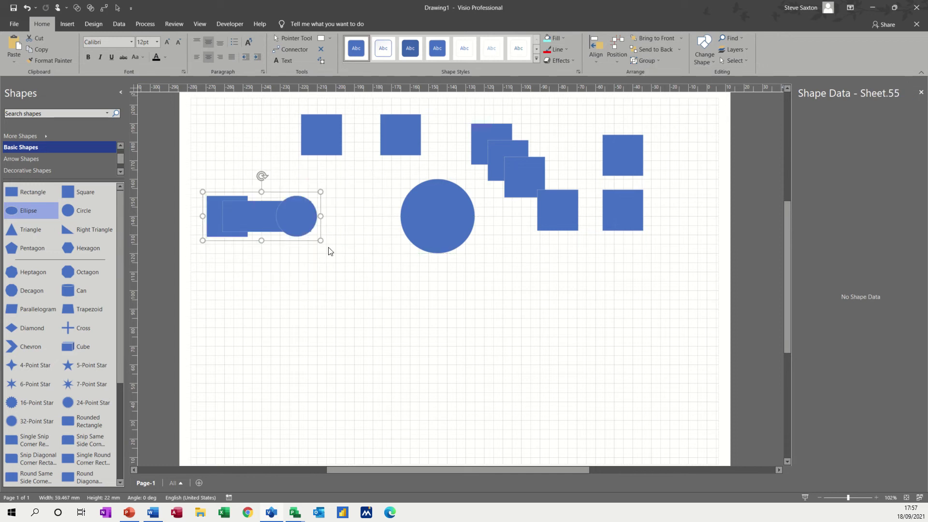
{"action": "left_click_drag", "start_coordinate": [262, 175], "coordinate": [240, 213]}
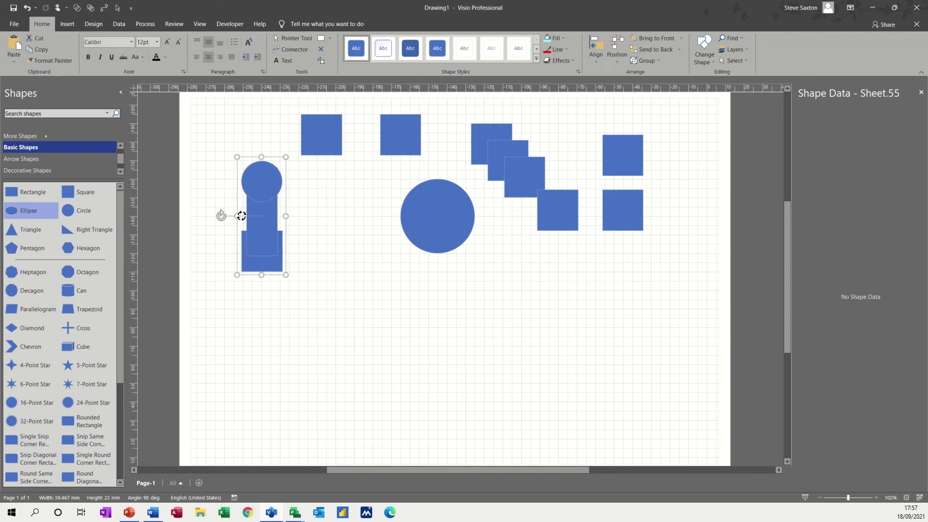
{"action": "left_click", "coordinate": [325, 228]}
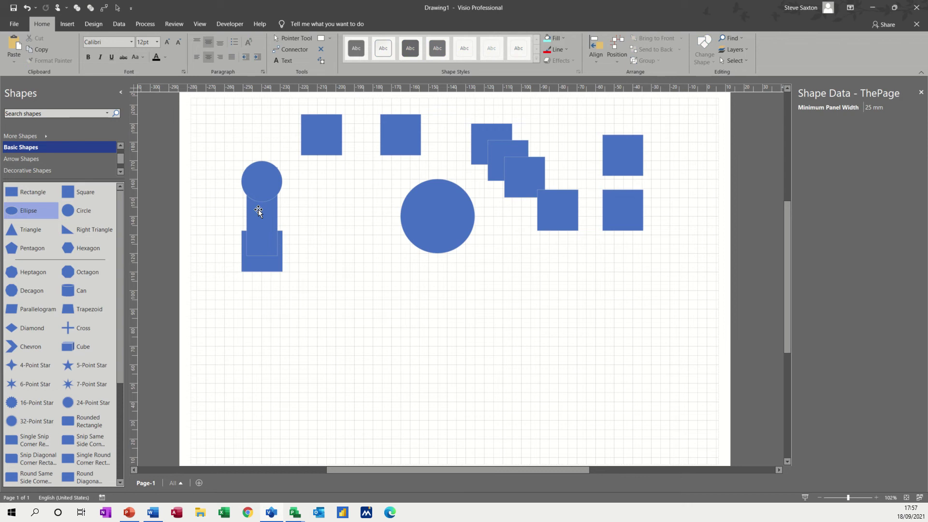
Fill the grouped figure with the Black, Dark theme color and give it a red outline.
{"action": "left_click", "coordinate": [259, 211]}
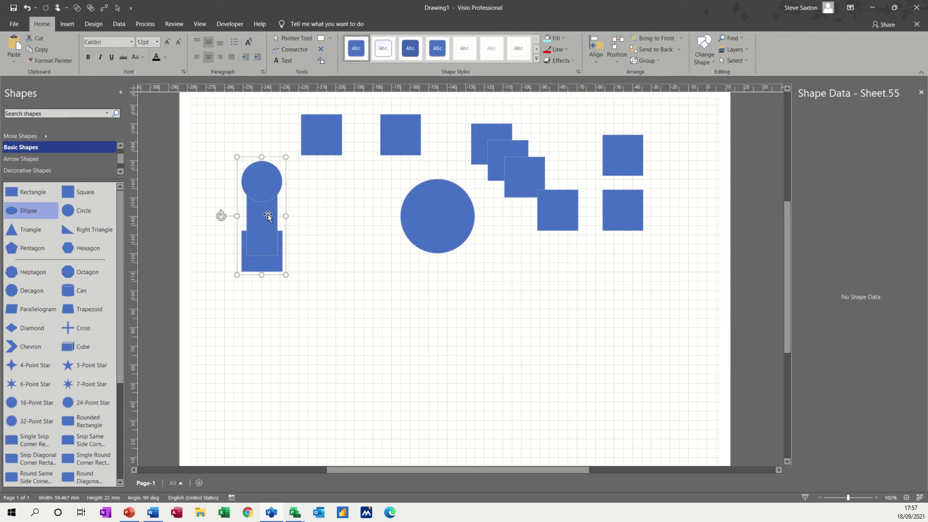
{"action": "left_click", "coordinate": [563, 38]}
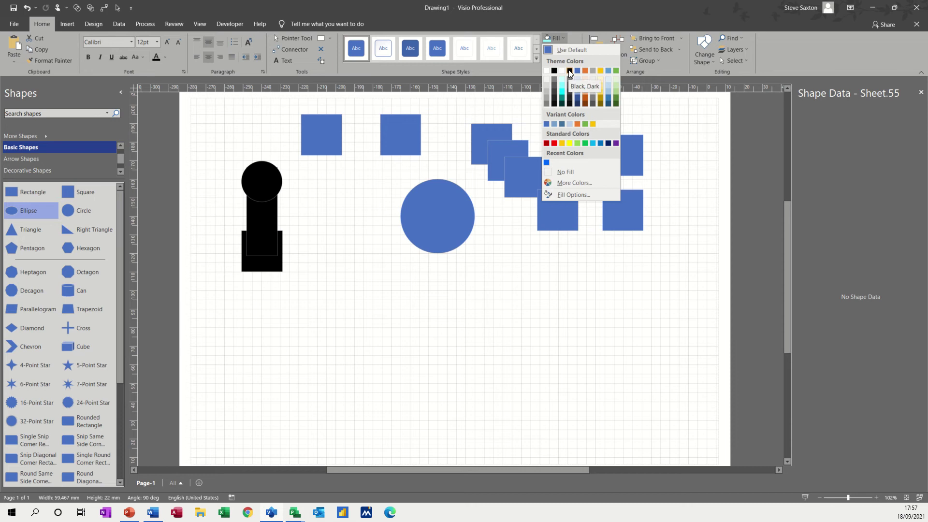
{"action": "left_click", "coordinate": [569, 71]}
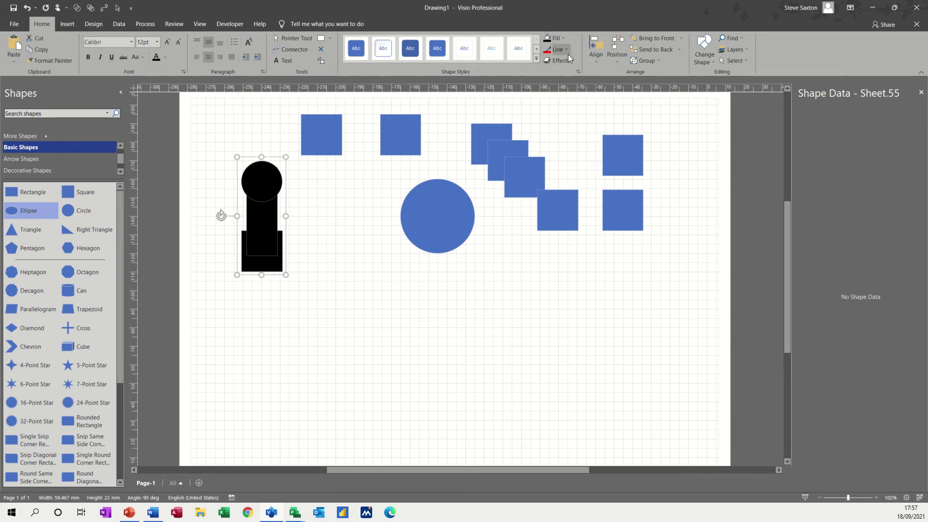
{"action": "left_click", "coordinate": [567, 51]}
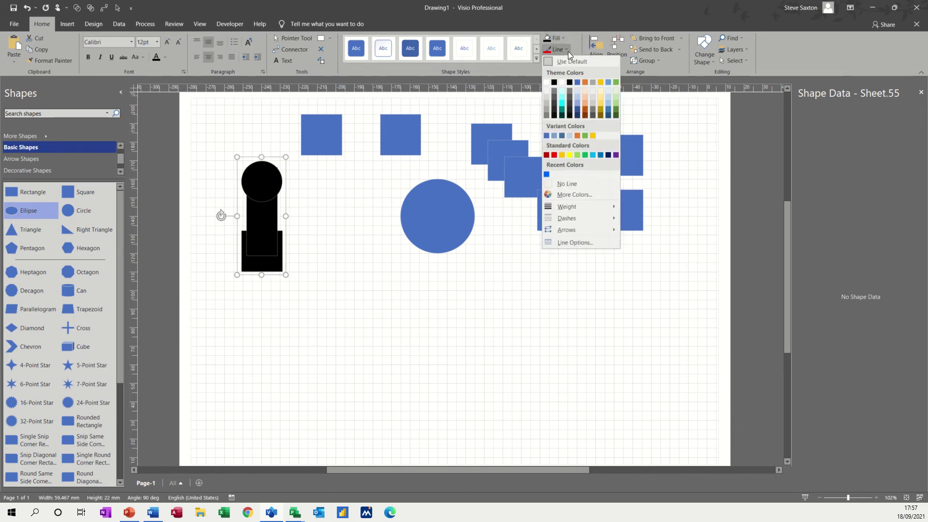
{"action": "left_click", "coordinate": [555, 156]}
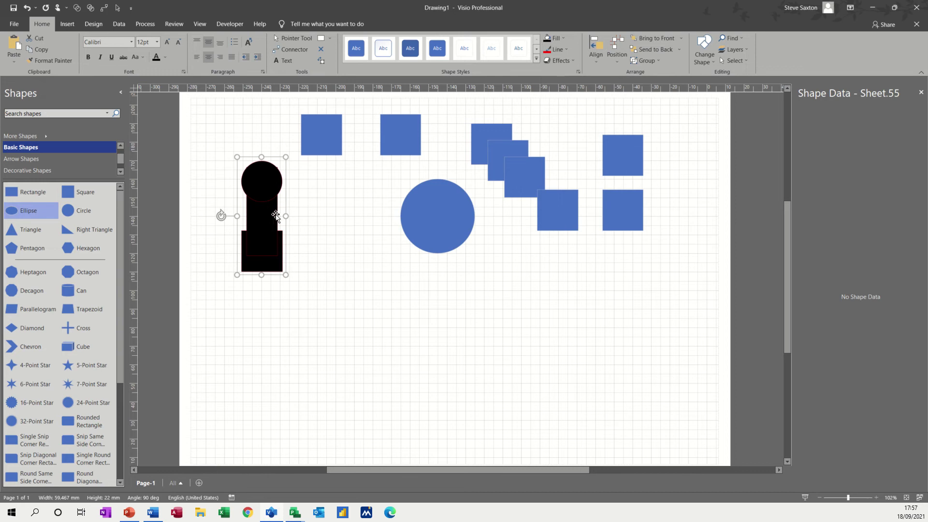
Apply the first Perspective shadow preset to the grouped figure.
{"action": "left_click", "coordinate": [568, 60]}
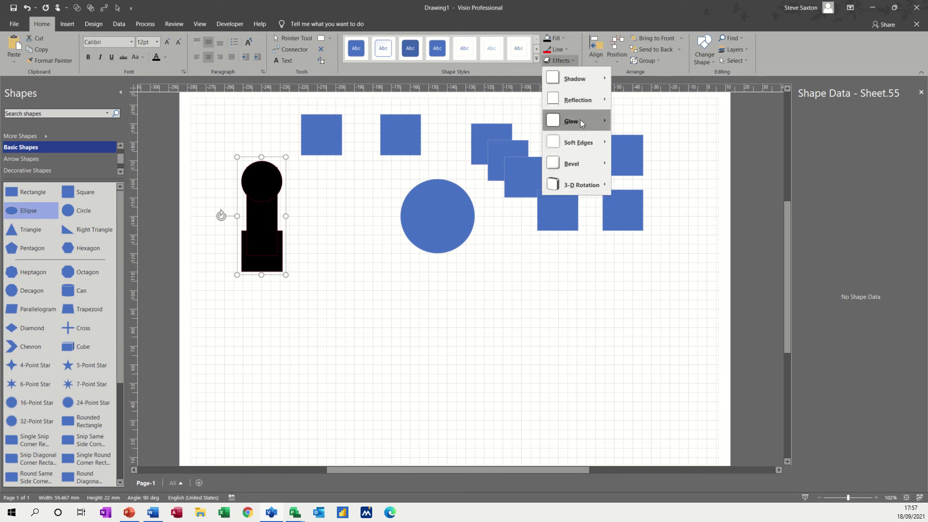
{"action": "mouse_move", "coordinate": [597, 85]}
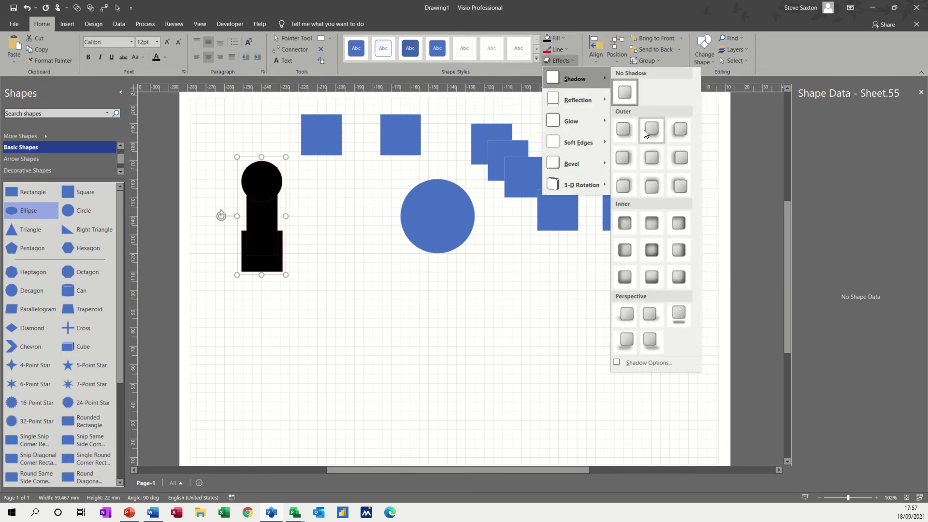
{"action": "left_click", "coordinate": [628, 317]}
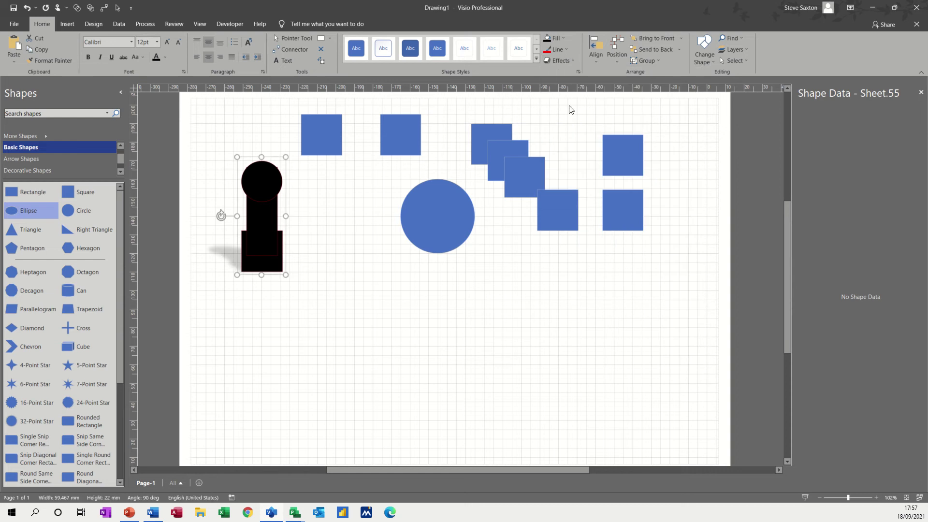
Set the grouped figure's shadow color to red through the shadow options, and close Format Shape and Shape Data.
{"action": "left_click", "coordinate": [571, 63]}
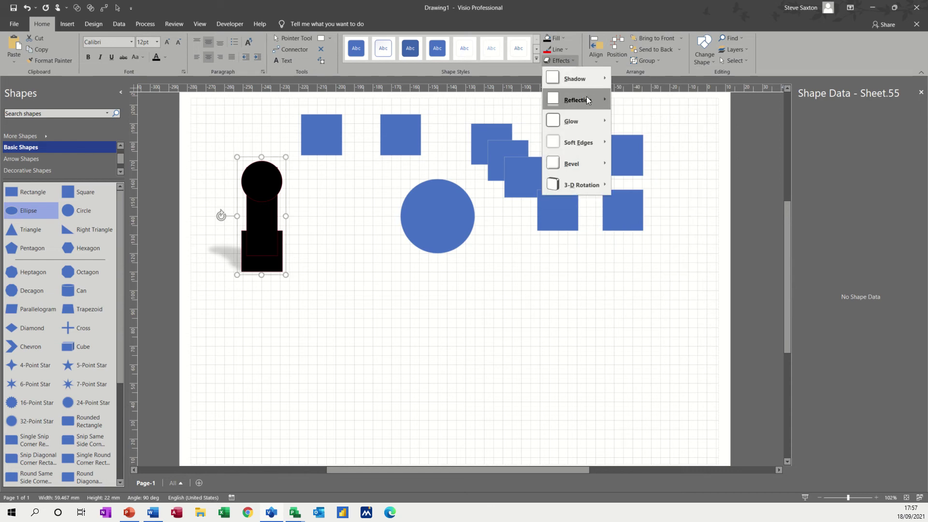
{"action": "mouse_move", "coordinate": [592, 82]}
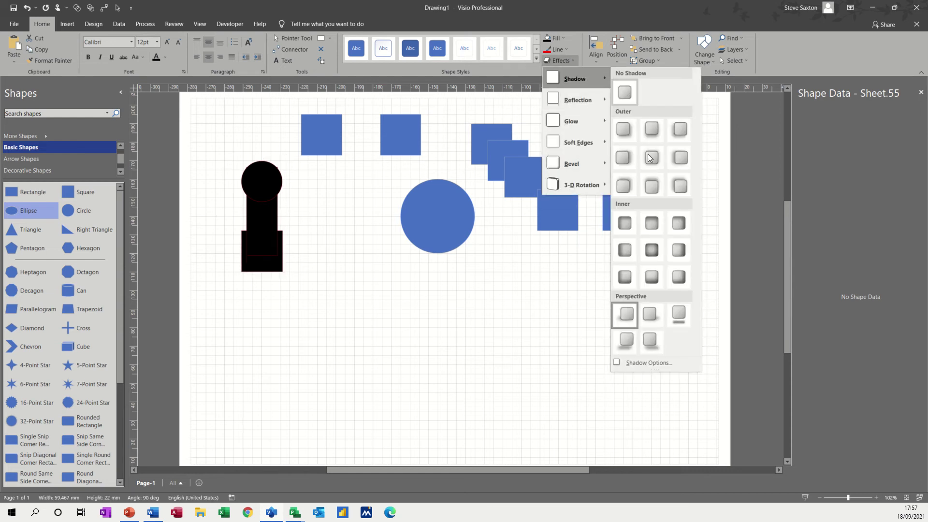
{"action": "left_click", "coordinate": [639, 363]}
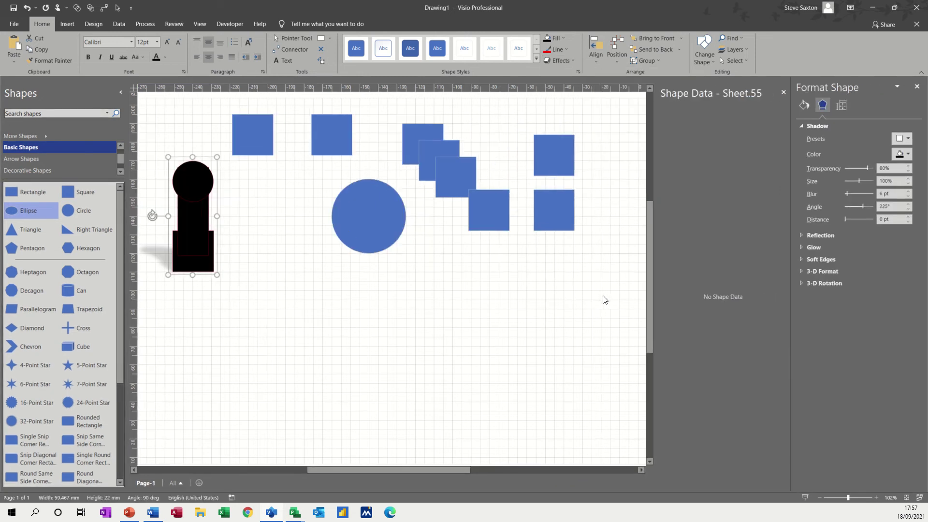
{"action": "left_click", "coordinate": [908, 155]}
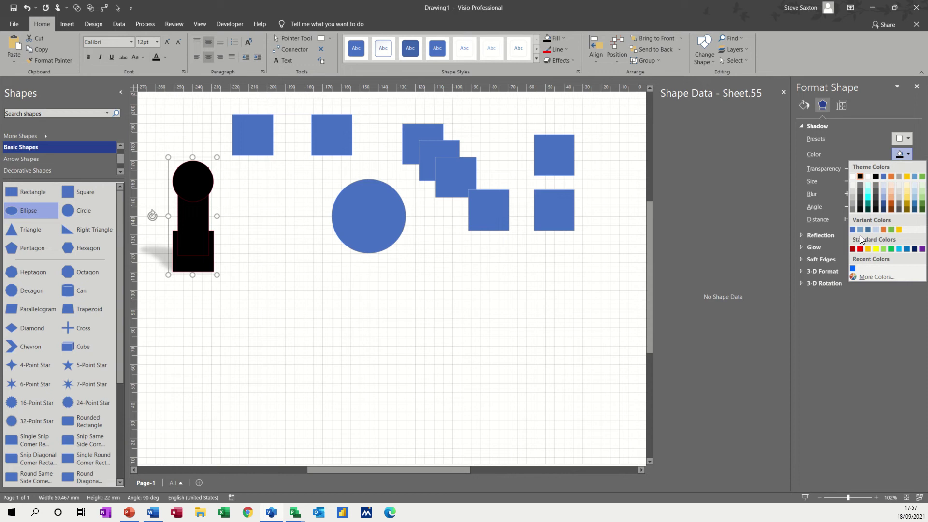
{"action": "left_click", "coordinate": [859, 249]}
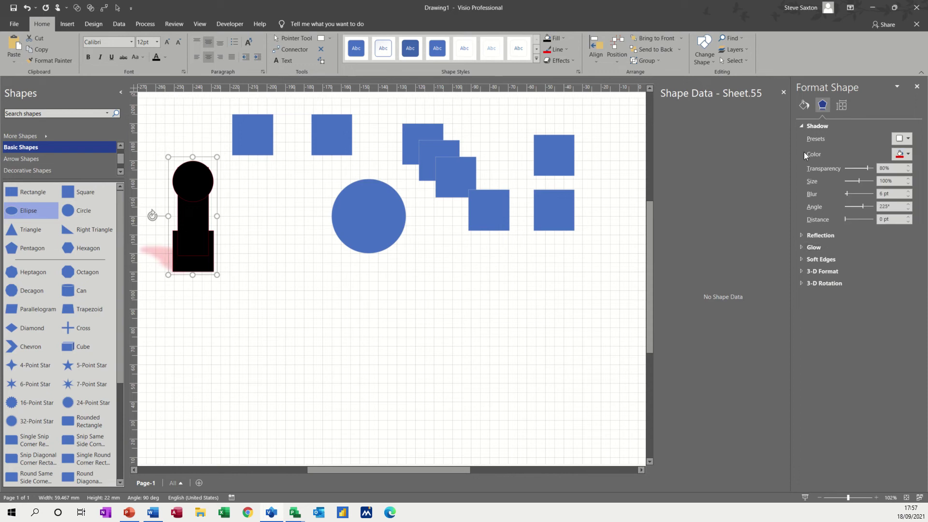
{"action": "left_click", "coordinate": [917, 87]}
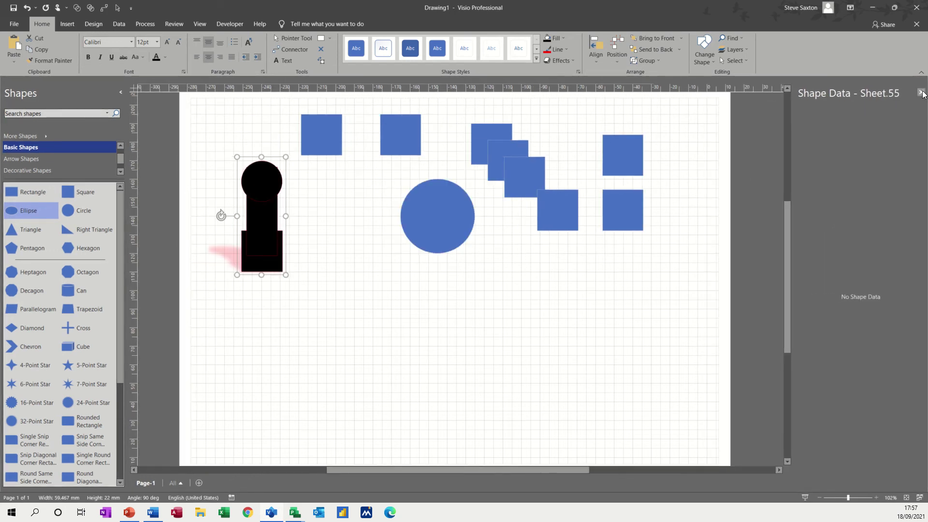
{"action": "left_click", "coordinate": [921, 93]}
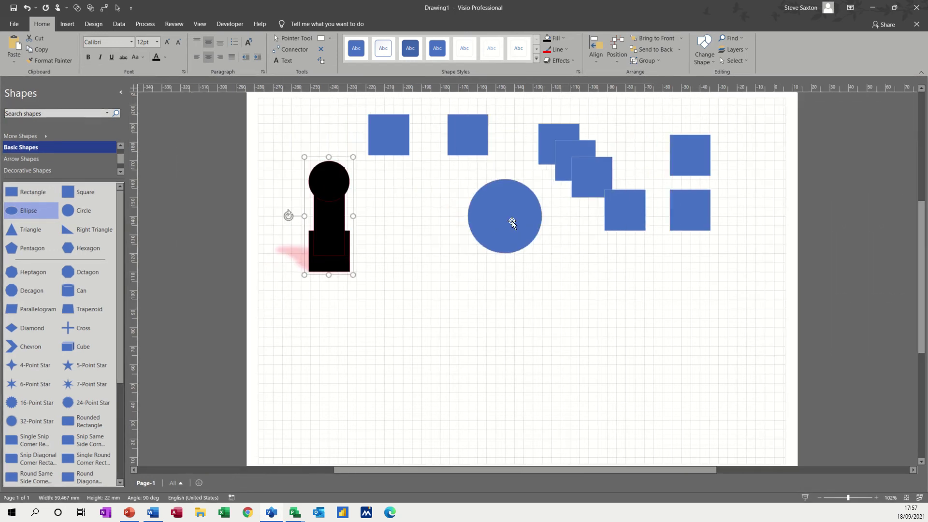
Move the large circle slightly left and down, and display its Shape Data.
{"action": "left_click", "coordinate": [512, 222]}
{"action": "left_click_drag", "start_coordinate": [501, 216], "coordinate": [474, 227]}
{"action": "right_click", "coordinate": [475, 227]}
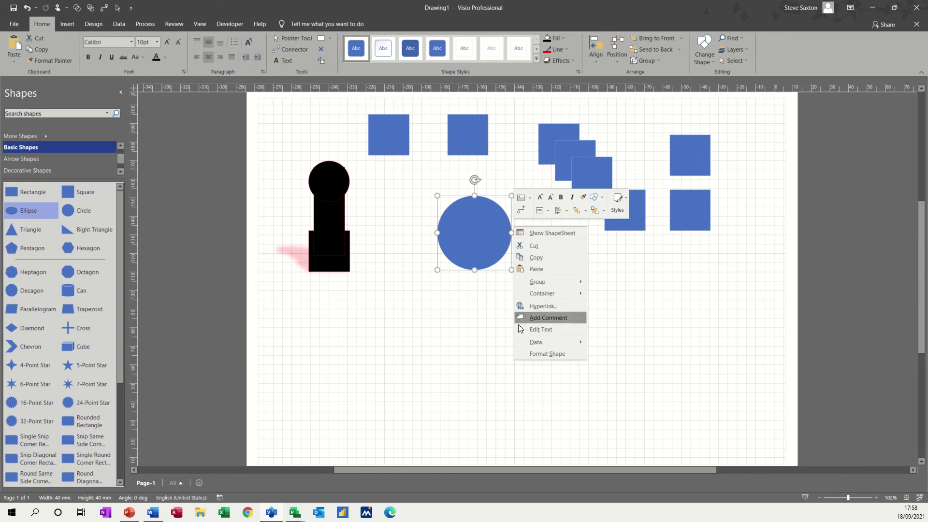
{"action": "mouse_move", "coordinate": [533, 345]}
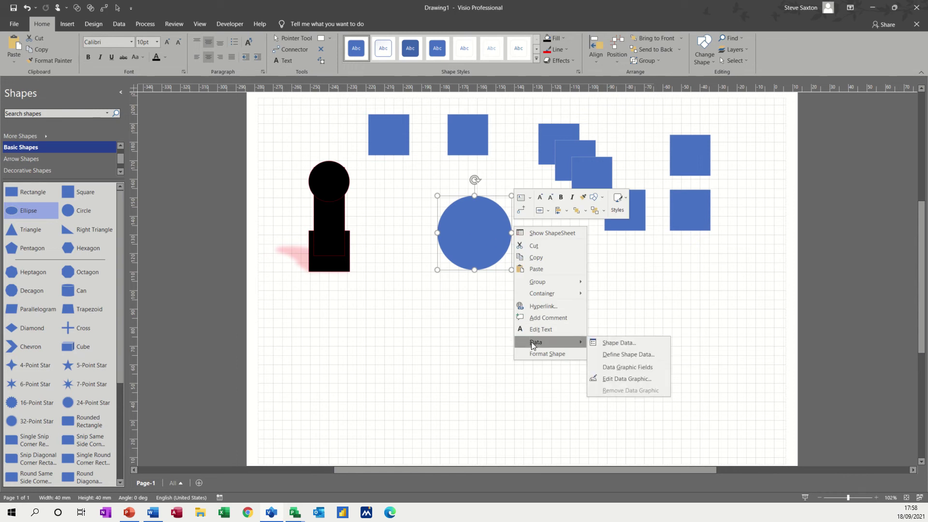
{"action": "left_click", "coordinate": [606, 343]}
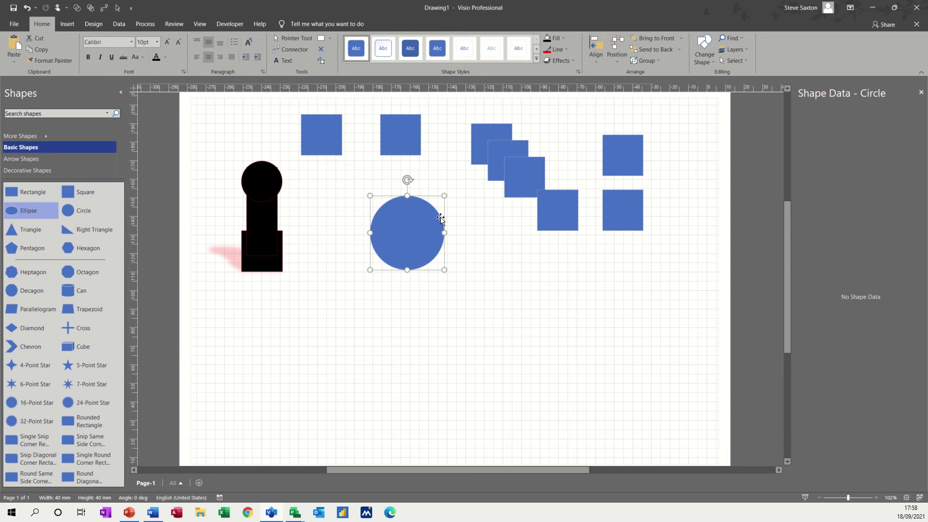
Define a String shape data property labelled Name for the large circle.
{"action": "right_click", "coordinate": [408, 229]}
{"action": "mouse_move", "coordinate": [466, 341]}
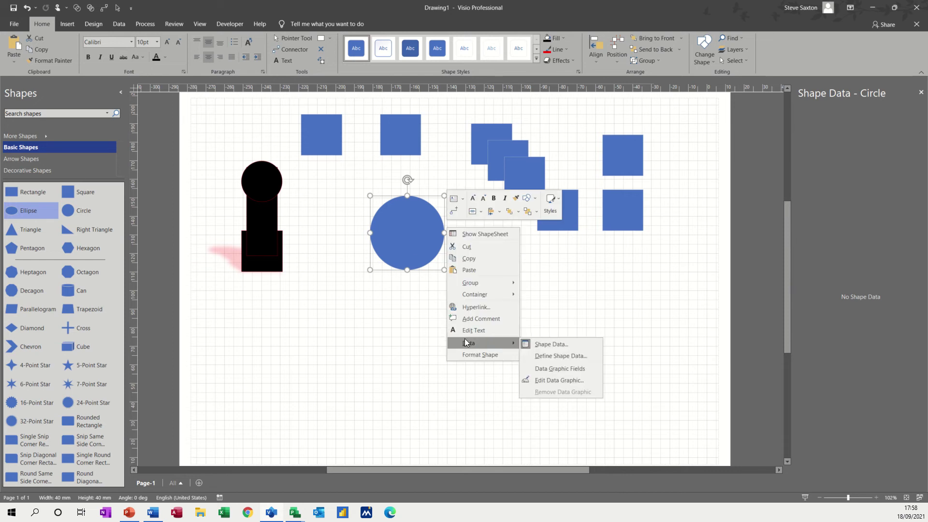
{"action": "left_click", "coordinate": [547, 356]}
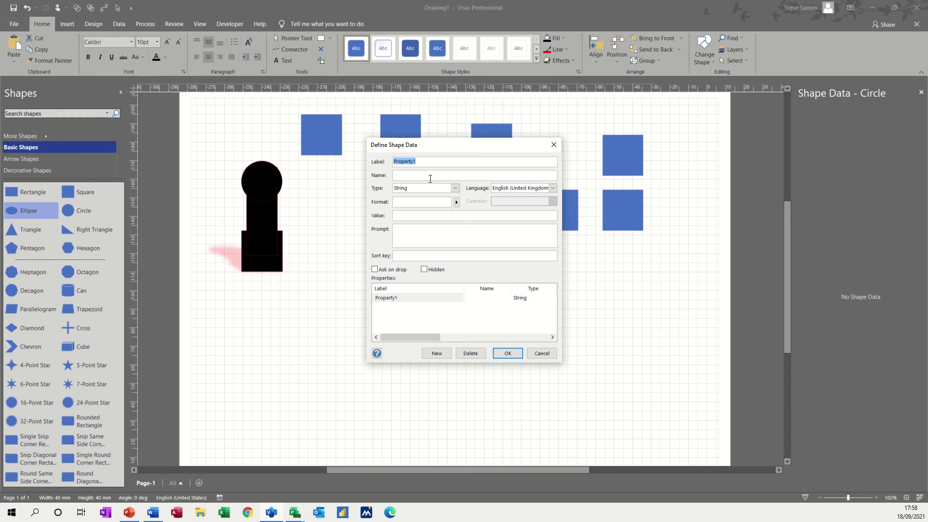
{"action": "type", "text": "Name"}
{"action": "left_click", "coordinate": [507, 353]}
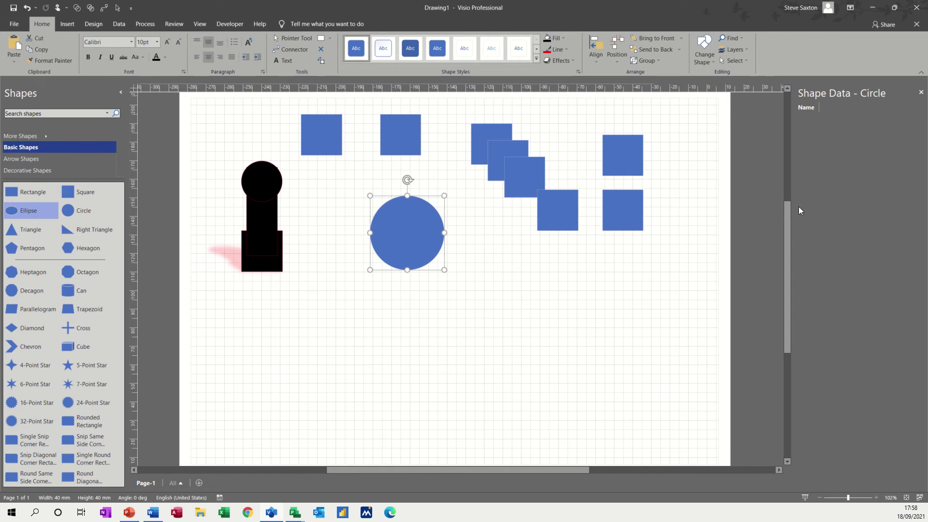
Add the text "Shape" to the large circle and set its Name shape data to "Shape Name".
{"action": "type", "text": "Shape"}
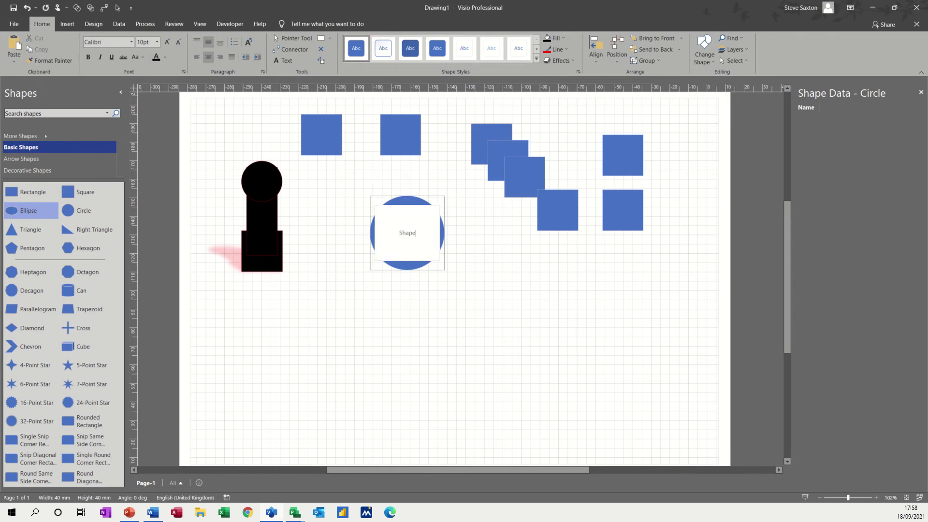
{"action": "left_click", "coordinate": [448, 288]}
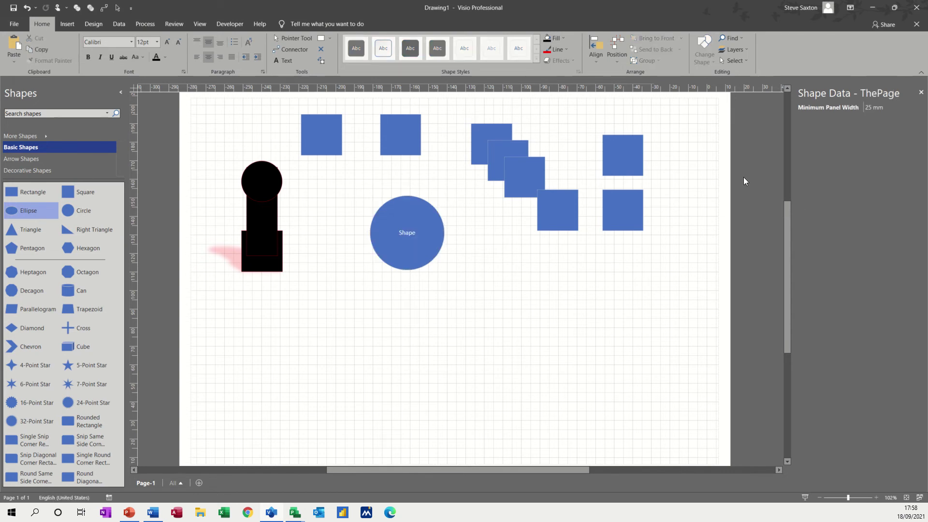
{"action": "left_click", "coordinate": [415, 237]}
{"action": "left_click", "coordinate": [820, 107]}
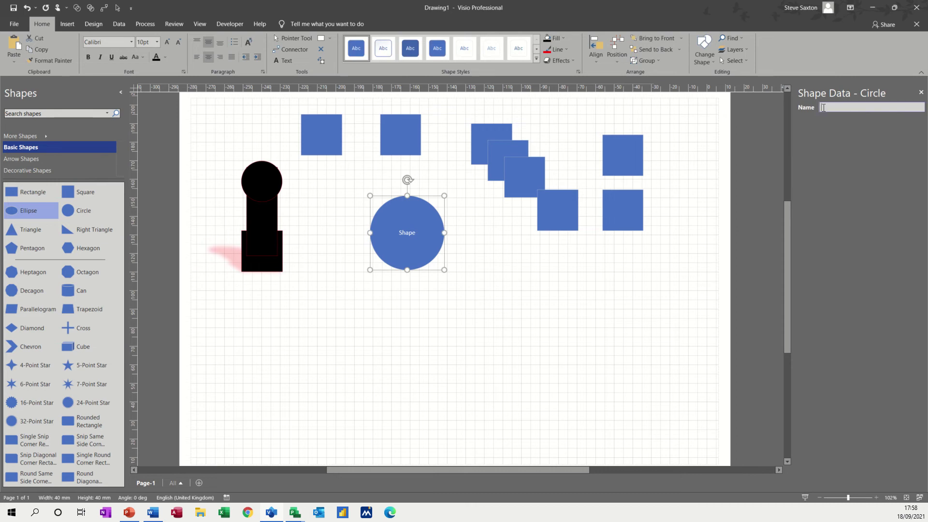
{"action": "type", "text": "Shape Name"}
{"action": "left_click", "coordinate": [496, 255]}
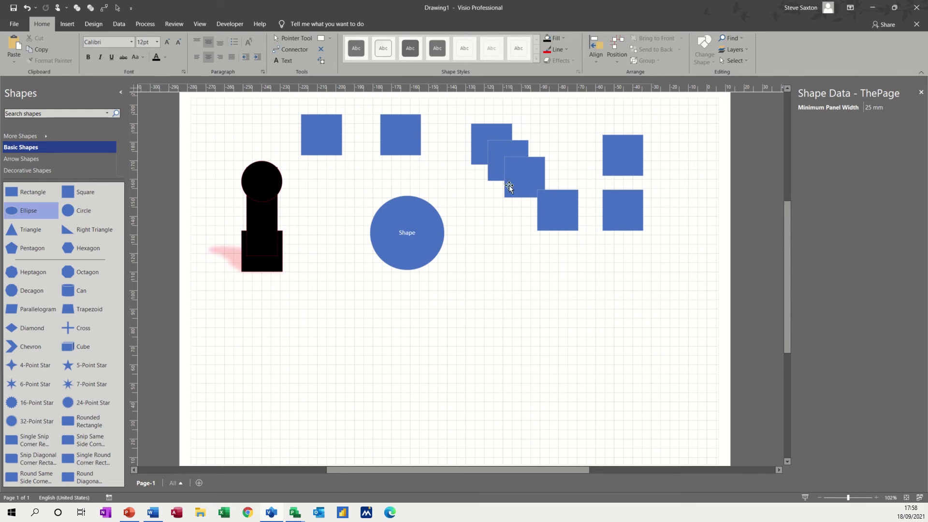
Move the stack's lowest square and the square beside it further down the page, and fill the left one red.
{"action": "left_click_drag", "start_coordinate": [557, 216], "coordinate": [533, 281]}
{"action": "left_click_drag", "start_coordinate": [626, 215], "coordinate": [632, 275]}
{"action": "left_click", "coordinate": [537, 274]}
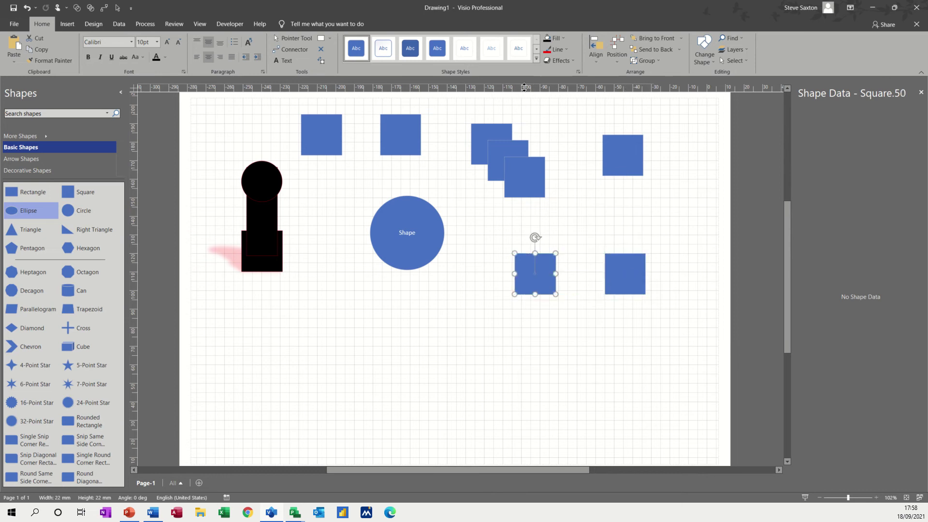
{"action": "left_click", "coordinate": [563, 39]}
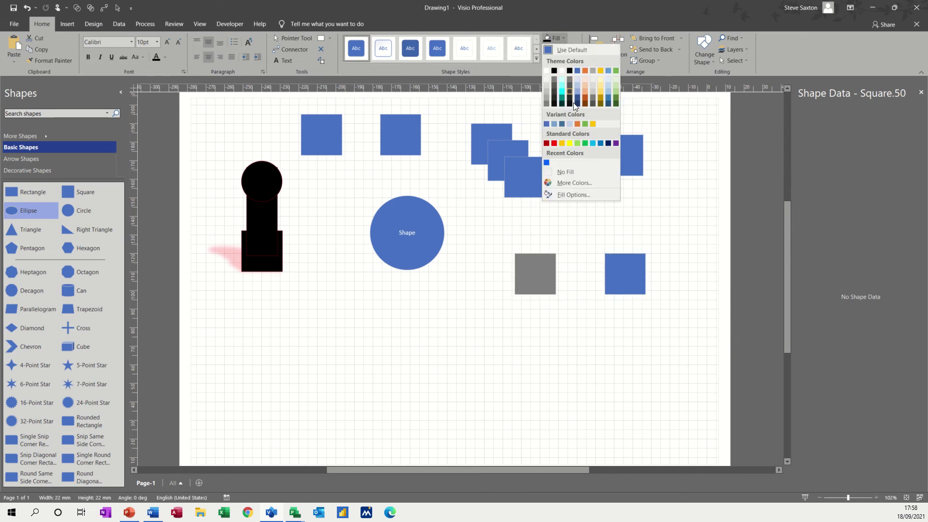
{"action": "left_click", "coordinate": [555, 144]}
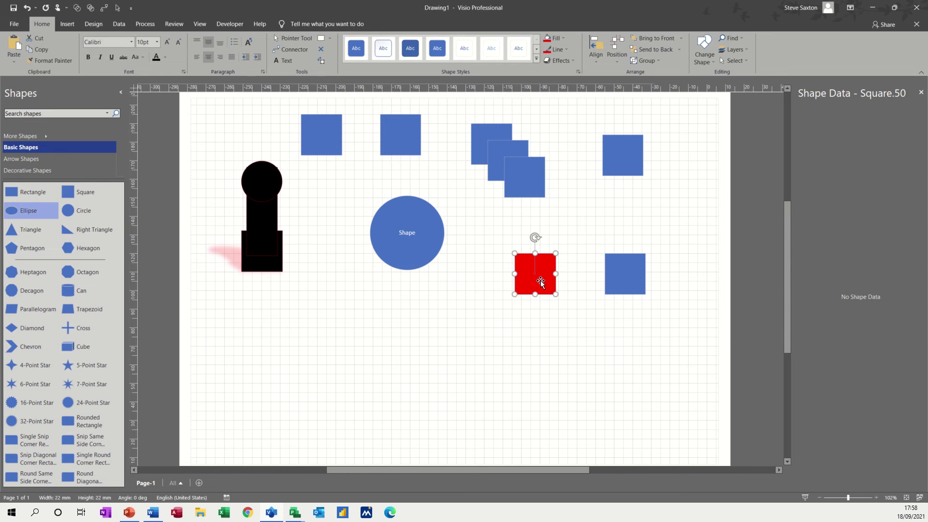
{"action": "left_click_drag", "start_coordinate": [540, 281], "coordinate": [544, 283]}
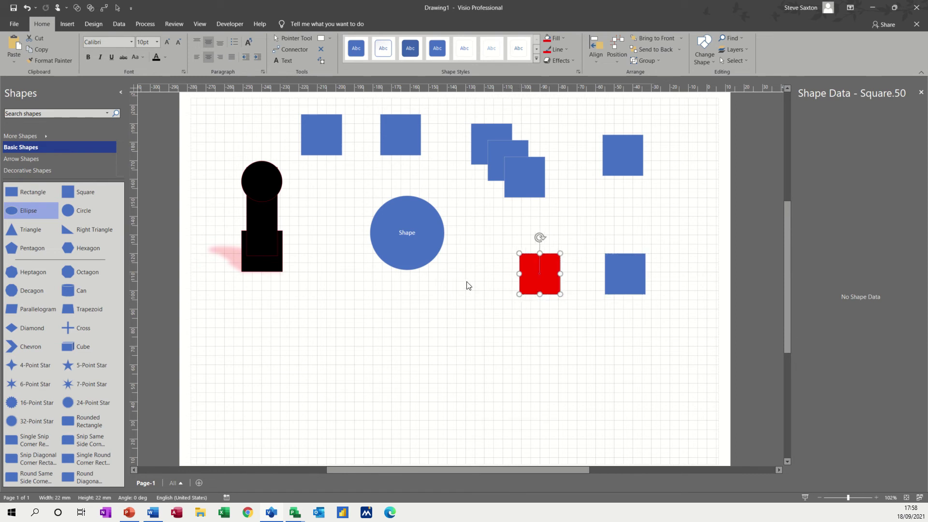
Connect the red square's facing connection point to the neighbouring blue square, and move the blue square down and back up.
{"action": "left_click", "coordinate": [292, 51]}
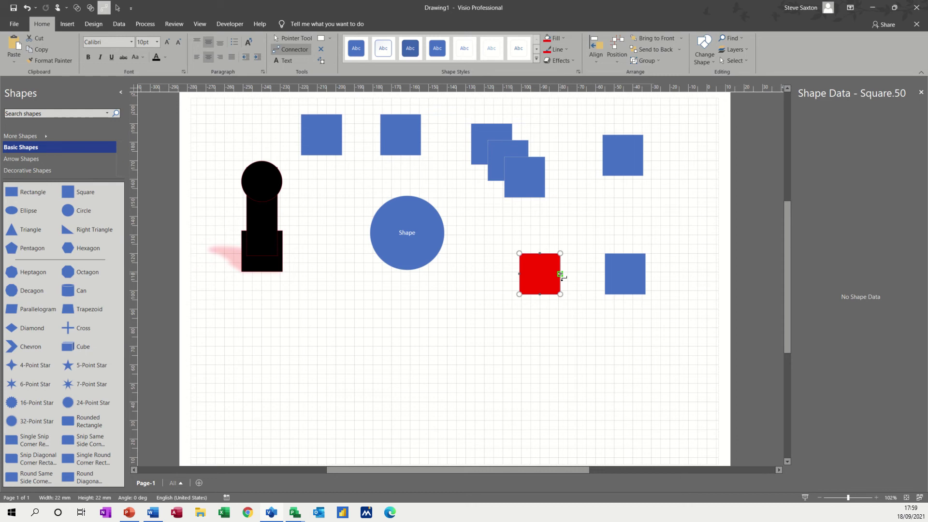
{"action": "left_click_drag", "start_coordinate": [561, 273], "coordinate": [605, 274]}
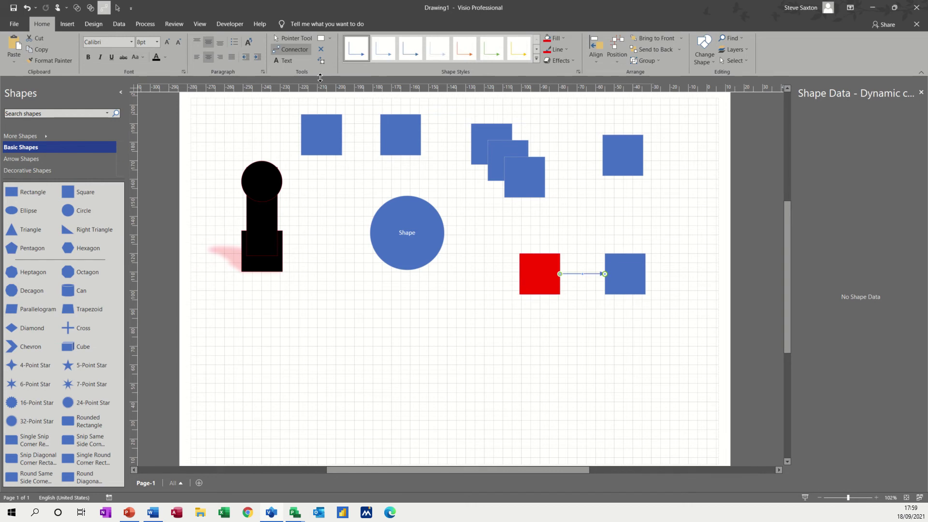
{"action": "left_click", "coordinate": [289, 39]}
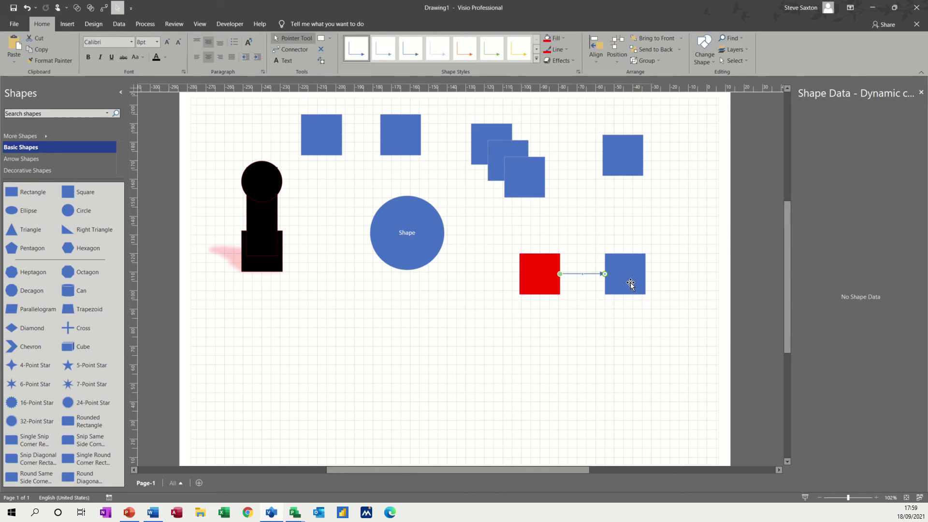
{"action": "left_click_drag", "start_coordinate": [630, 283], "coordinate": [631, 352]}
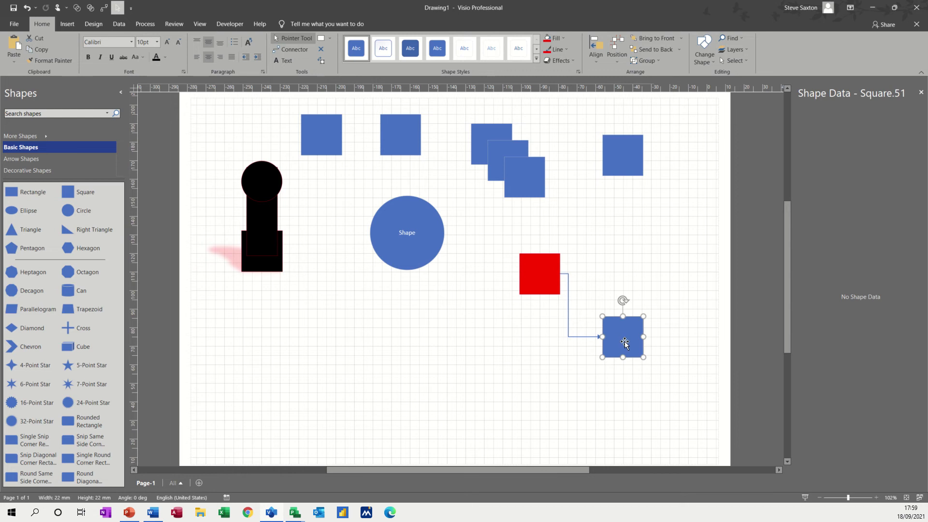
{"action": "left_click_drag", "start_coordinate": [620, 342], "coordinate": [612, 267]}
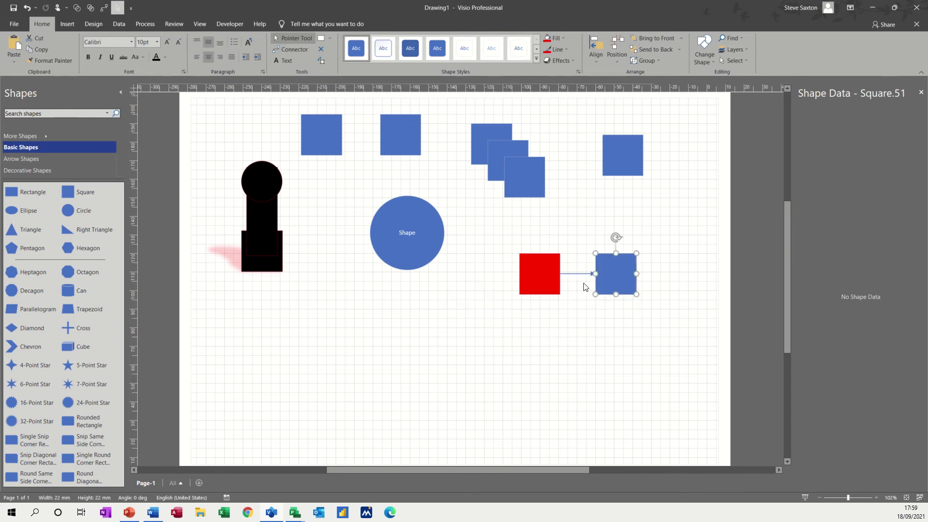
Add placeholder text to the connector between the red and blue squares, and delete that connector.
{"action": "double_click", "coordinate": [575, 274]}
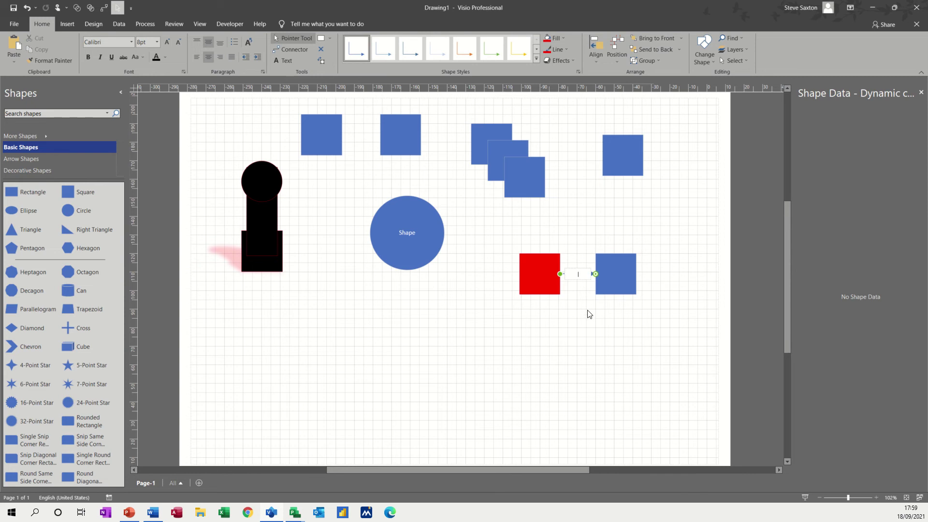
{"action": "left_click", "coordinate": [597, 342]}
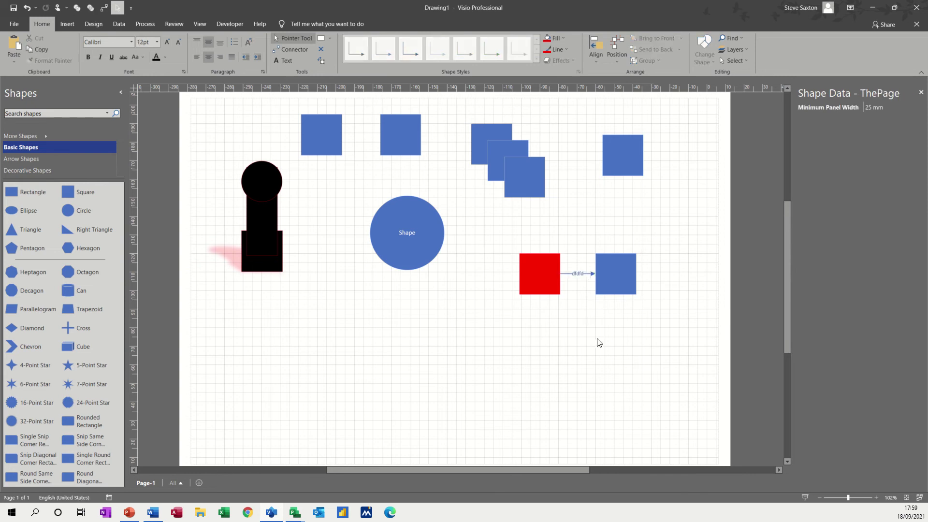
{"action": "left_click", "coordinate": [578, 274]}
{"action": "key", "text": "Delete"}
Connect the red square as a whole to the blue one, and move the blue square to the other side and back.
{"action": "left_click", "coordinate": [294, 49]}
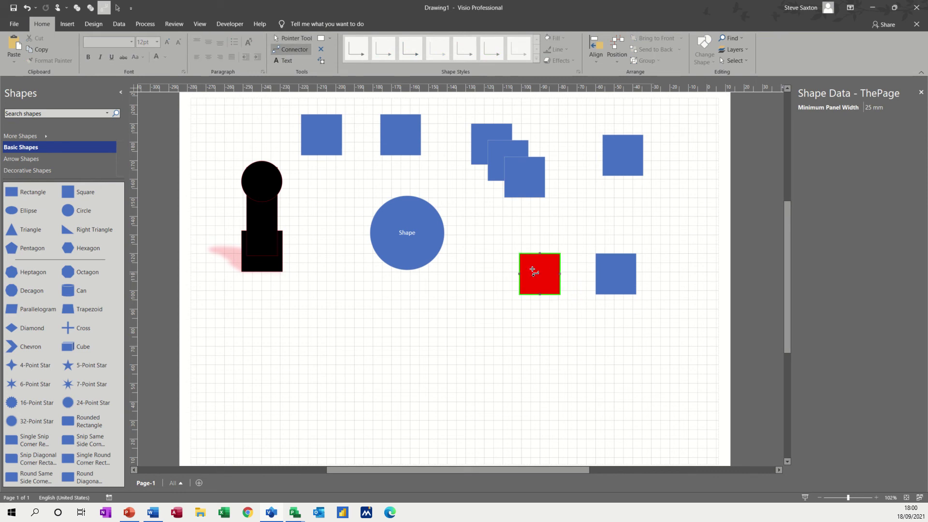
{"action": "left_click_drag", "start_coordinate": [542, 270], "coordinate": [612, 266]}
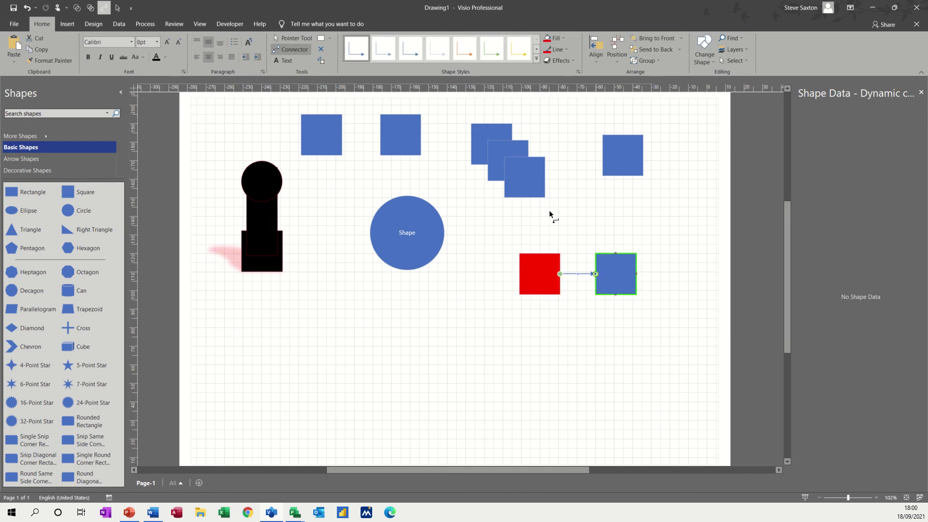
{"action": "left_click", "coordinate": [293, 38]}
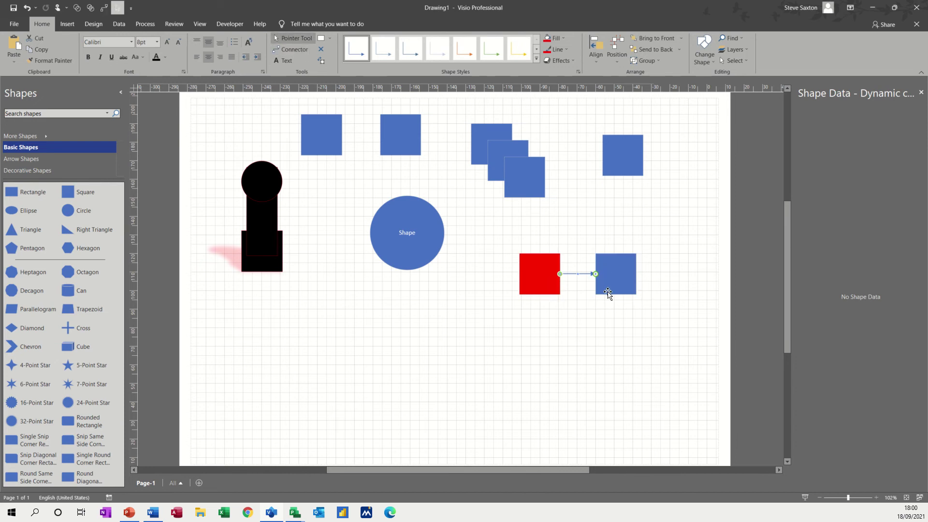
{"action": "left_click_drag", "start_coordinate": [614, 273], "coordinate": [484, 281]}
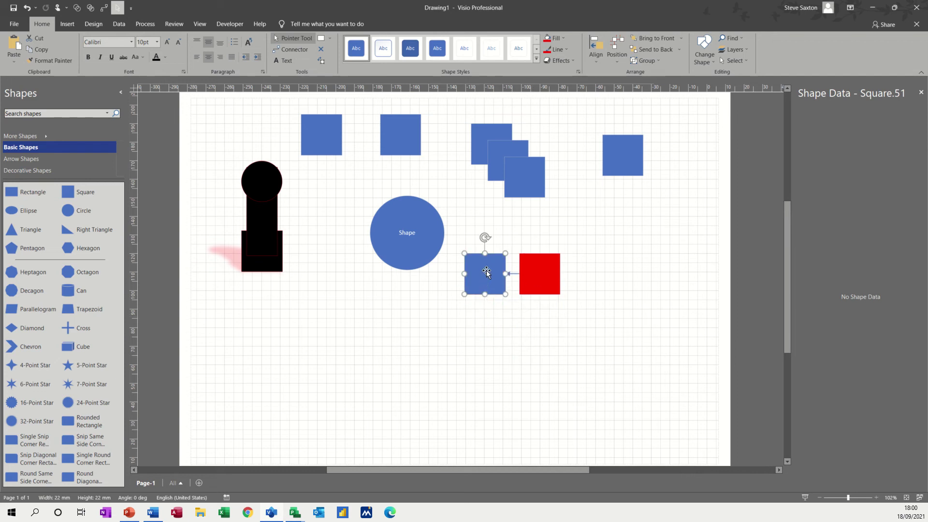
{"action": "left_click_drag", "start_coordinate": [486, 271], "coordinate": [612, 270]}
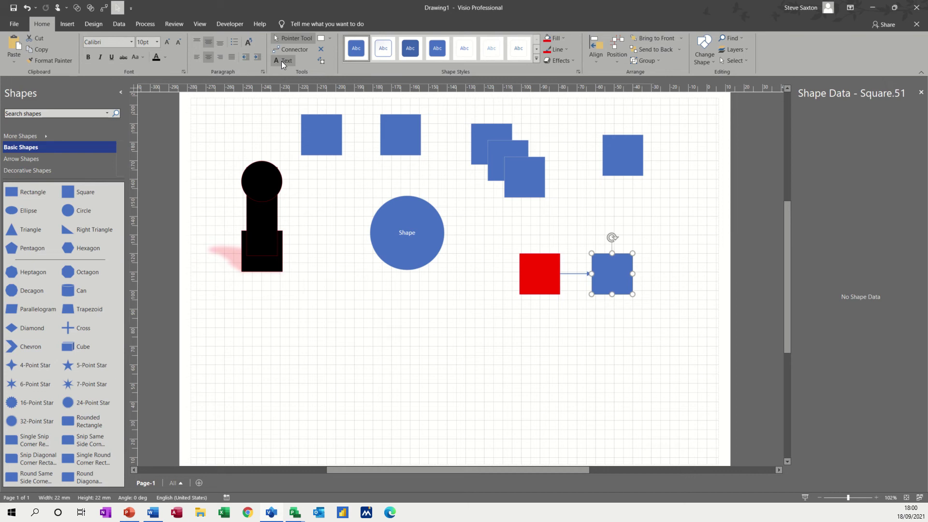
Add a first name as text to the front square of the stack, and move the square below the large circle beside the red square.
{"action": "double_click", "coordinate": [525, 177]}
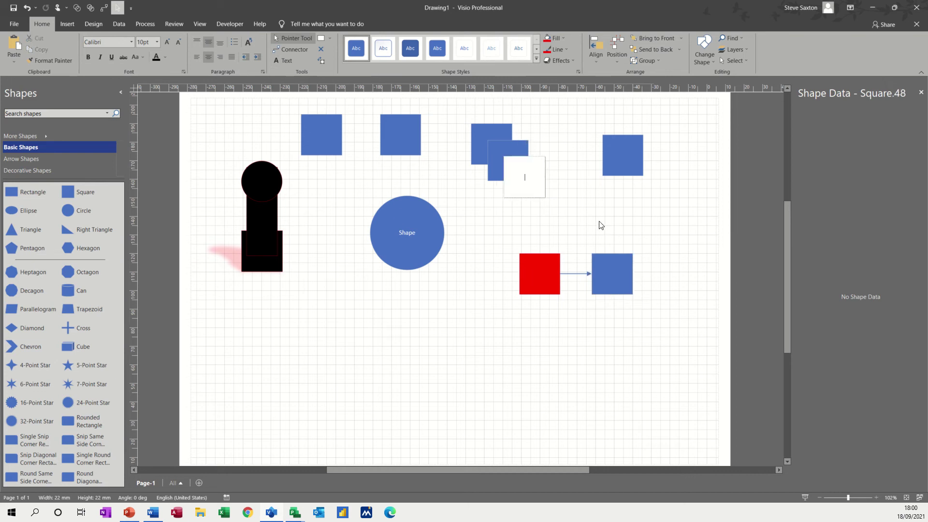
{"action": "type", "text": "steve"}
{"action": "left_click", "coordinate": [514, 222]}
{"action": "left_click_drag", "start_coordinate": [524, 184], "coordinate": [485, 299]}
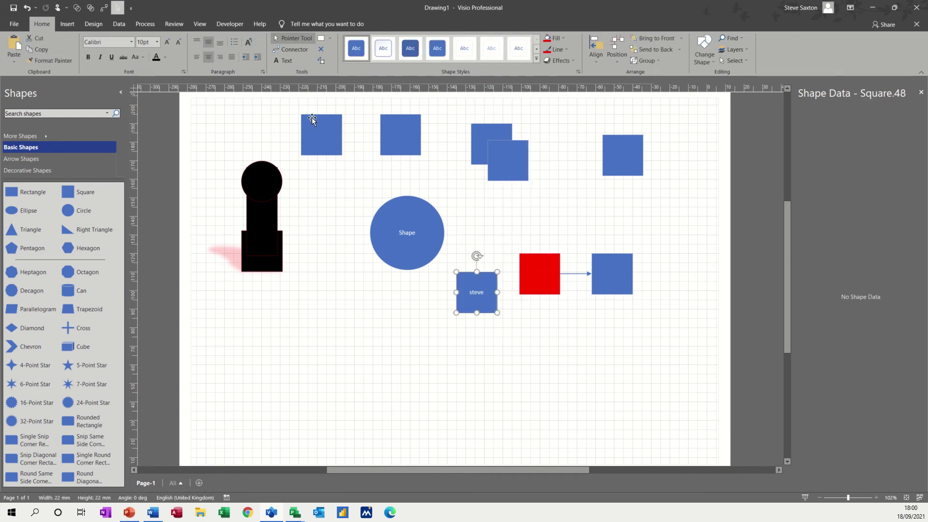
Align the moved square's text to its top left and shift its text block beyond the square's upper-left corner.
{"action": "left_click", "coordinate": [197, 41]}
{"action": "left_click", "coordinate": [198, 57]}
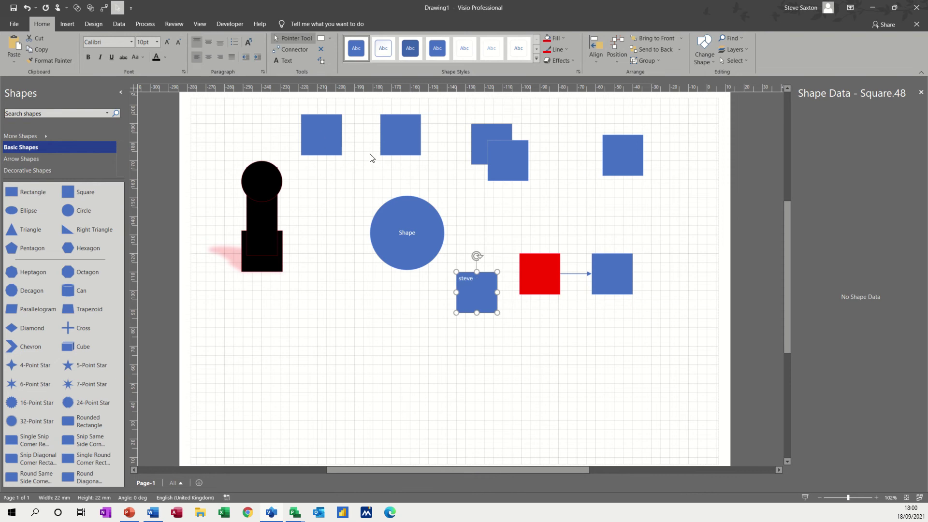
{"action": "left_click", "coordinate": [321, 61]}
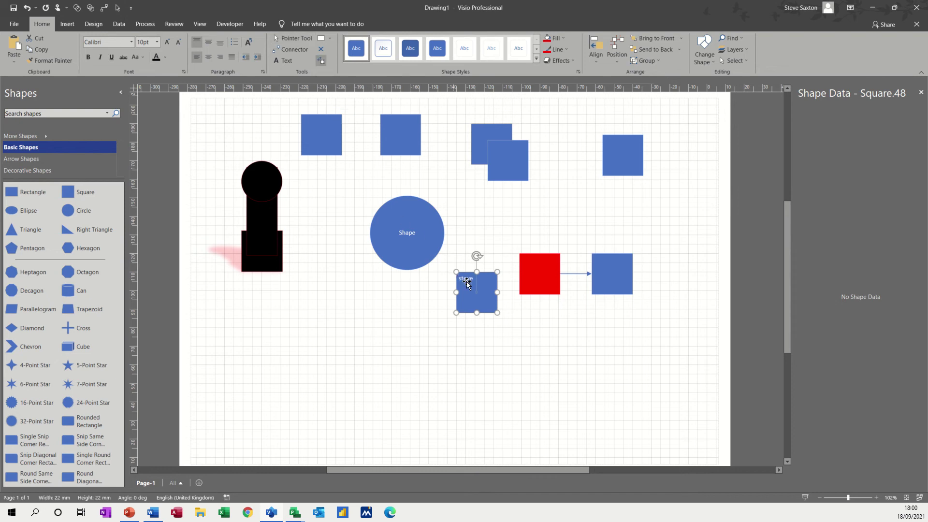
{"action": "left_click_drag", "start_coordinate": [467, 281], "coordinate": [456, 269]}
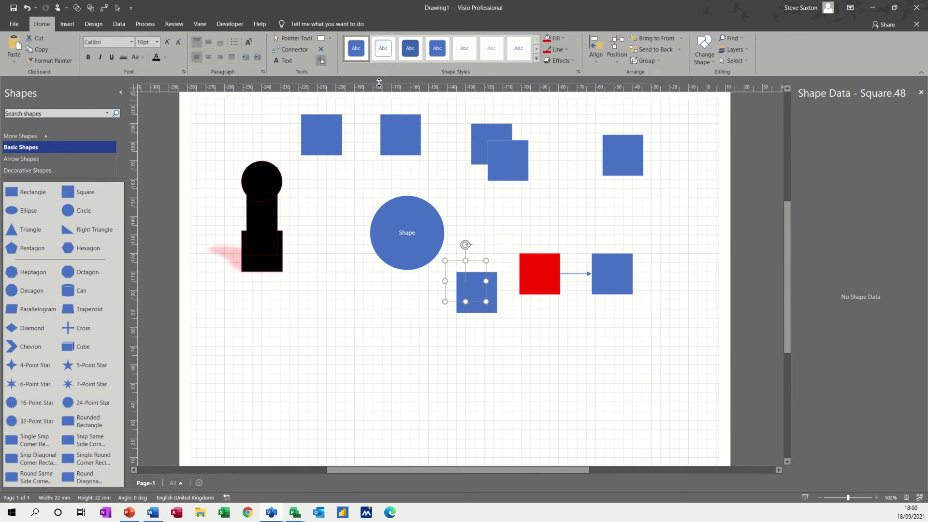
{"action": "left_click", "coordinate": [278, 38]}
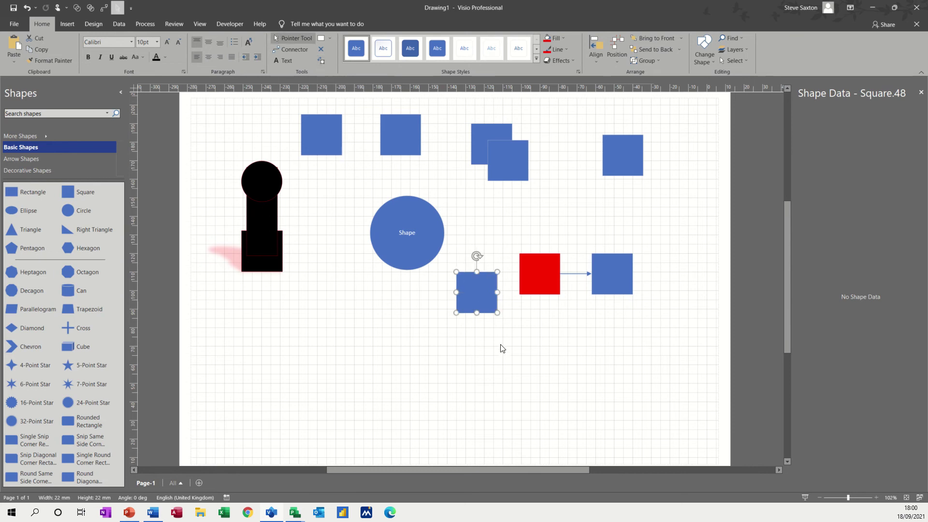
Place the square with the name below the red and blue squares, and set its text colour to black.
{"action": "left_click", "coordinate": [492, 325]}
{"action": "left_click_drag", "start_coordinate": [466, 288], "coordinate": [574, 371]}
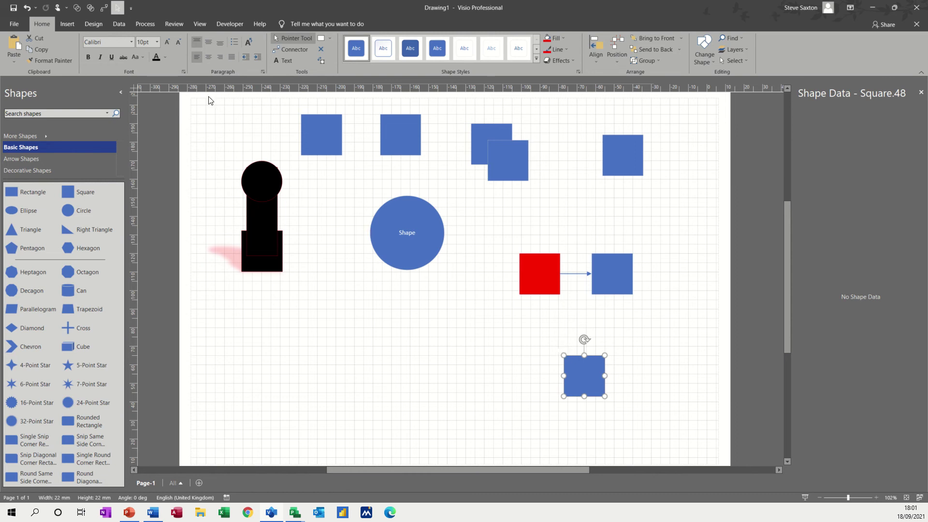
{"action": "left_click", "coordinate": [559, 350]}
{"action": "left_click", "coordinate": [559, 350]}
{"action": "left_click", "coordinate": [183, 71]}
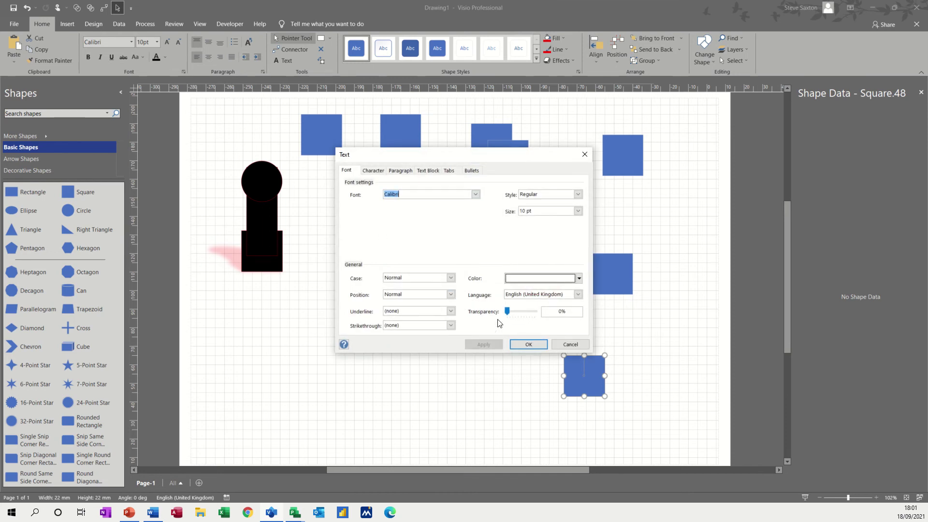
{"action": "left_click", "coordinate": [564, 347]}
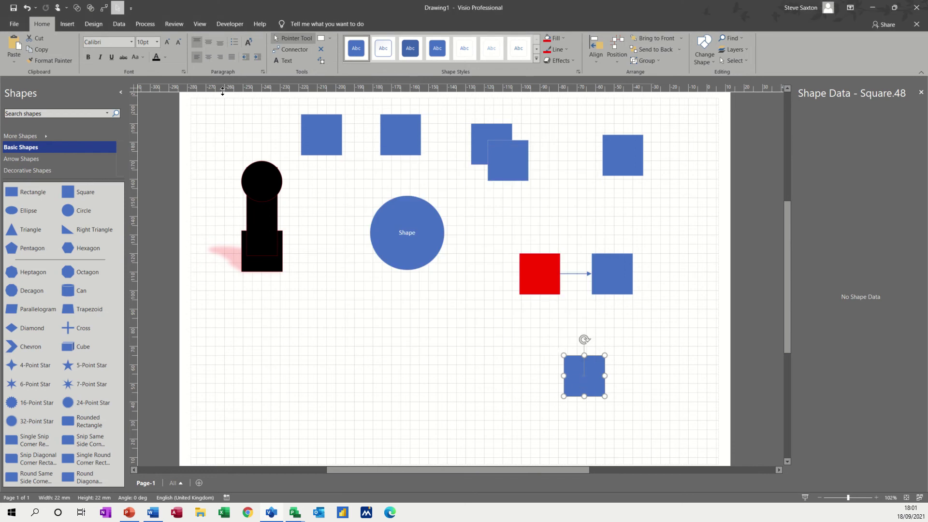
{"action": "left_click", "coordinate": [157, 57]}
{"action": "left_click_drag", "start_coordinate": [582, 382], "coordinate": [469, 369]}
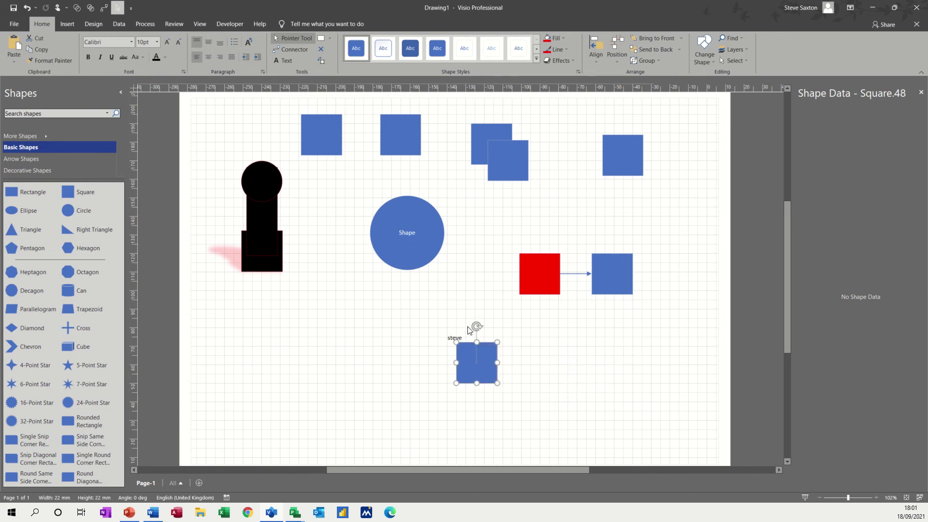
{"action": "left_click_drag", "start_coordinate": [471, 366], "coordinate": [568, 351]}
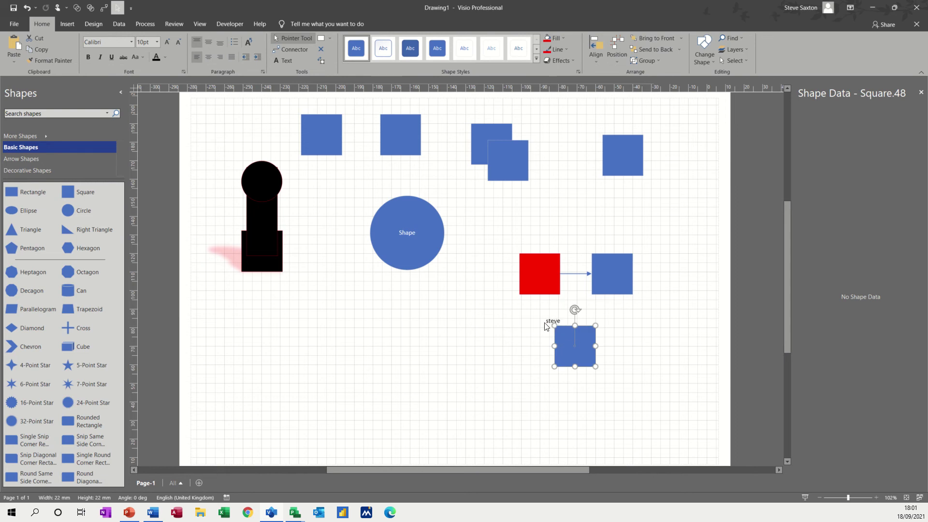
Move the page's upper-right square onto the square with the name, and place two copies of it diagonally in front.
{"action": "left_click_drag", "start_coordinate": [620, 162], "coordinate": [586, 363]}
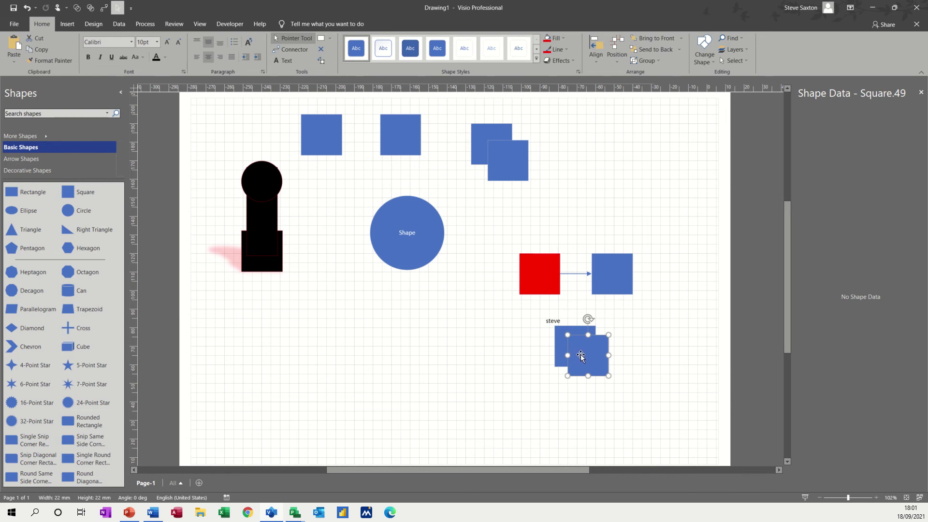
{"action": "left_click_drag", "start_coordinate": [589, 370], "coordinate": [604, 383]}
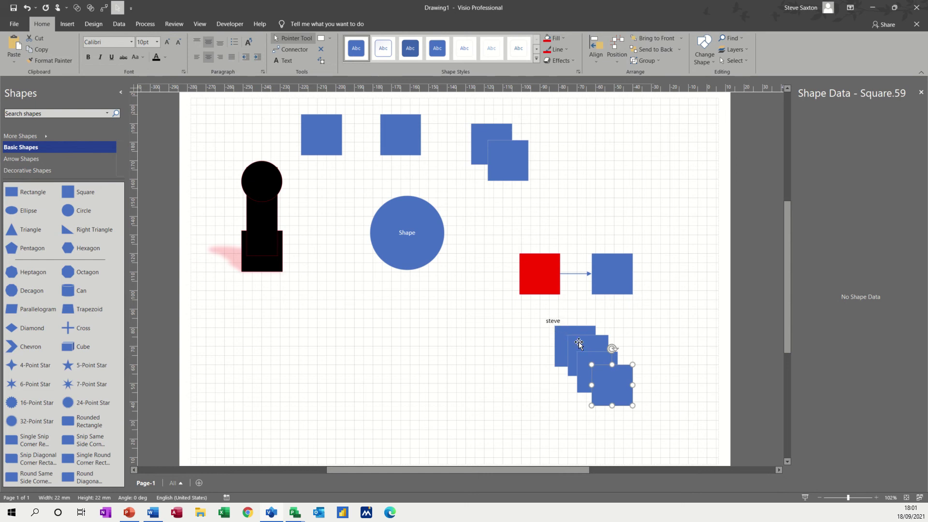
{"action": "right_click", "coordinate": [604, 376]}
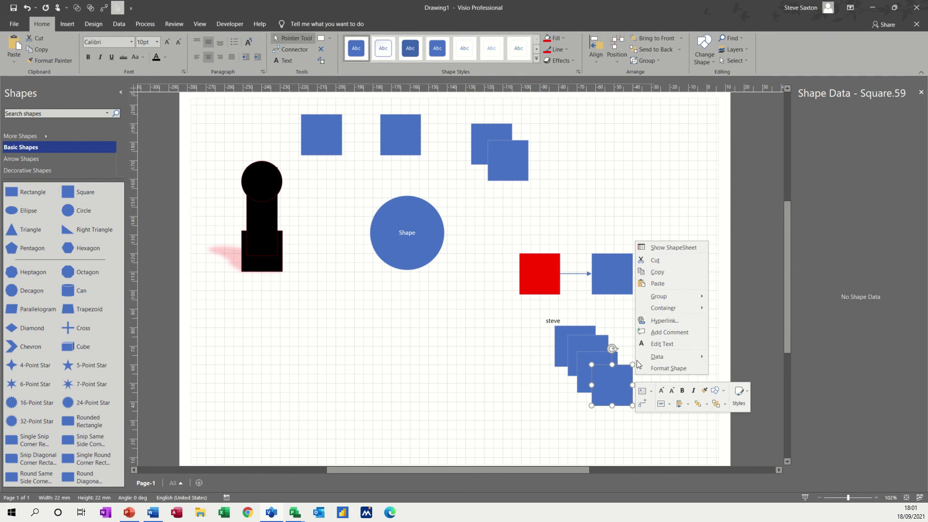
{"action": "left_click", "coordinate": [664, 344]}
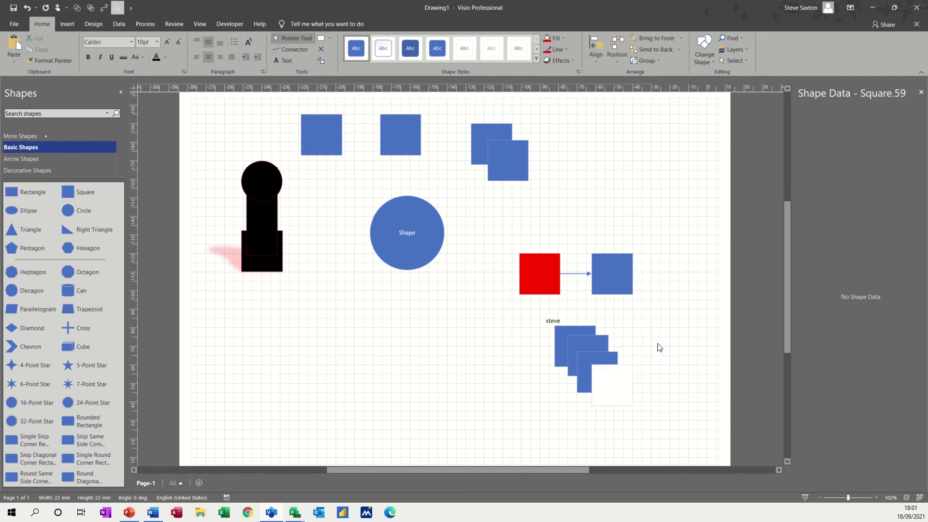
{"action": "left_click", "coordinate": [585, 381]}
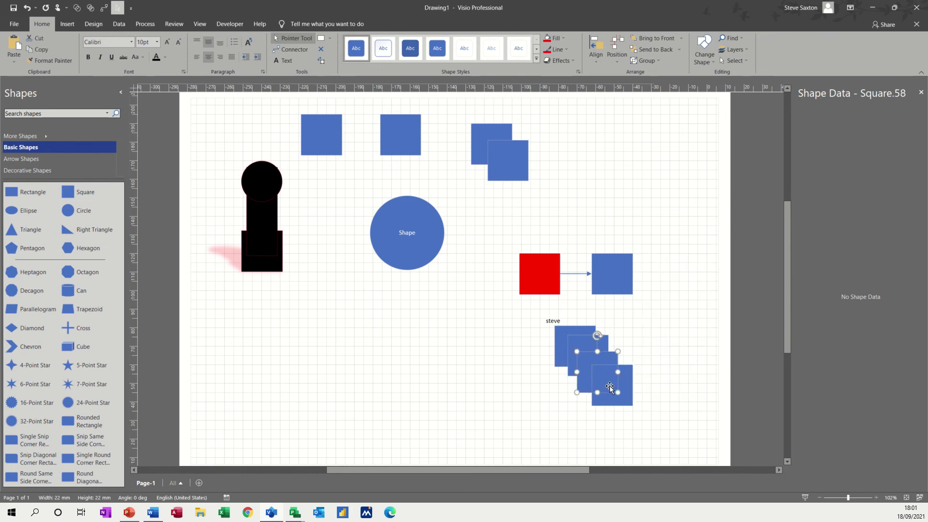
Show the Format Shape options for the second-from-front square in the lower stack, and close the Shape Data pane.
{"action": "right_click", "coordinate": [606, 387]}
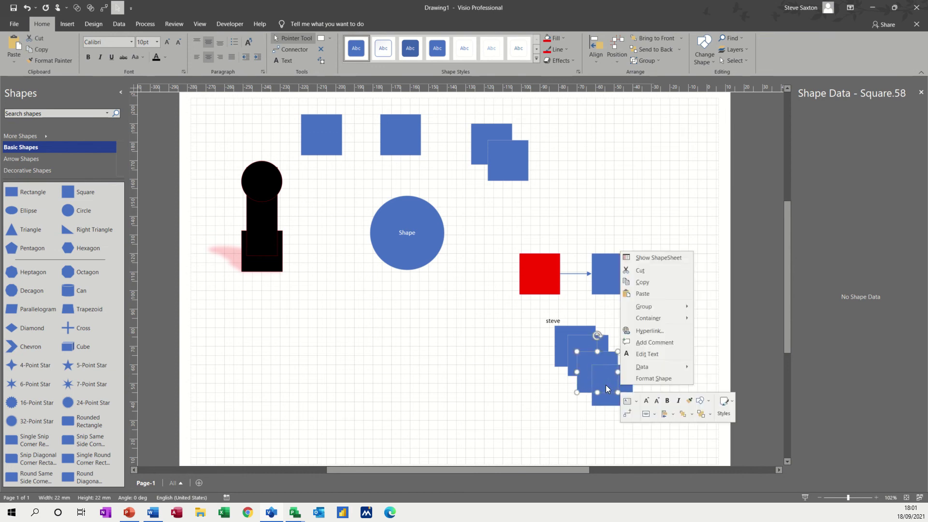
{"action": "left_click", "coordinate": [643, 379]}
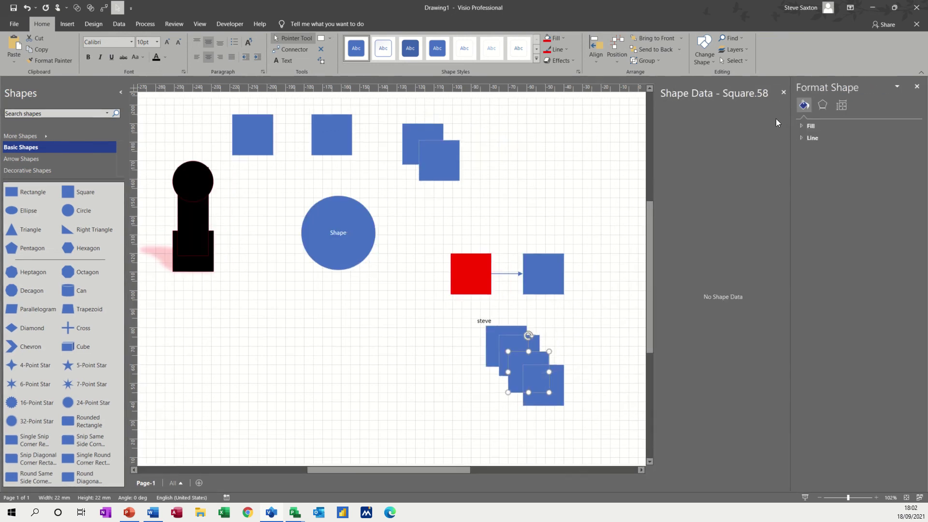
{"action": "left_click", "coordinate": [782, 93]}
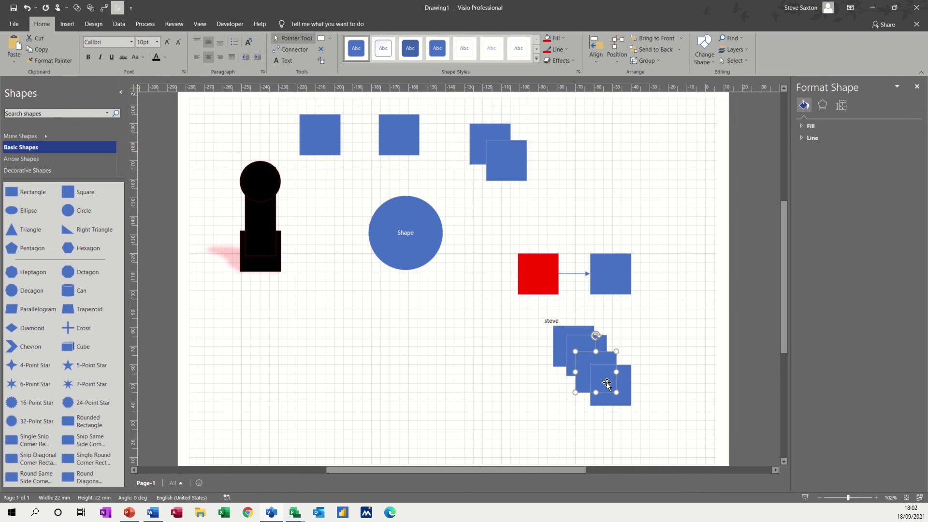
{"action": "right_click", "coordinate": [607, 385]}
{"action": "mouse_move", "coordinate": [654, 317]}
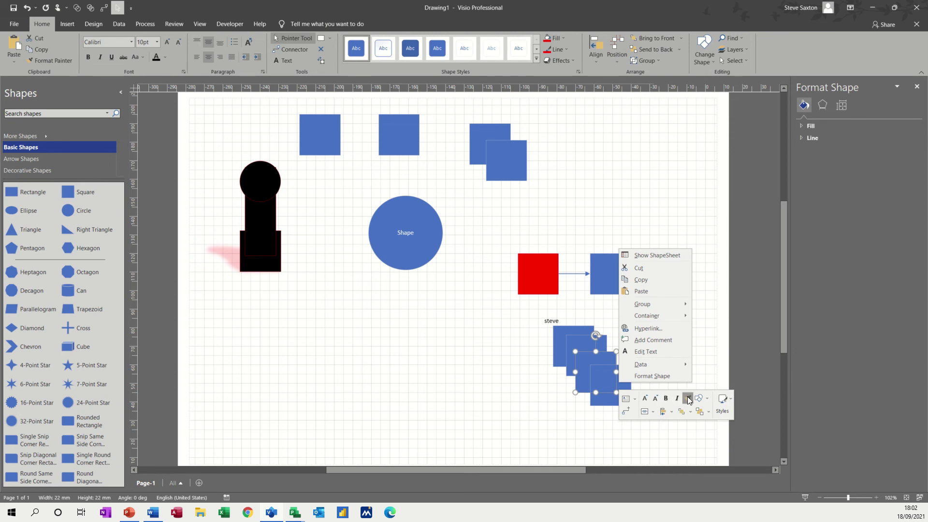
{"action": "left_click", "coordinate": [578, 378]}
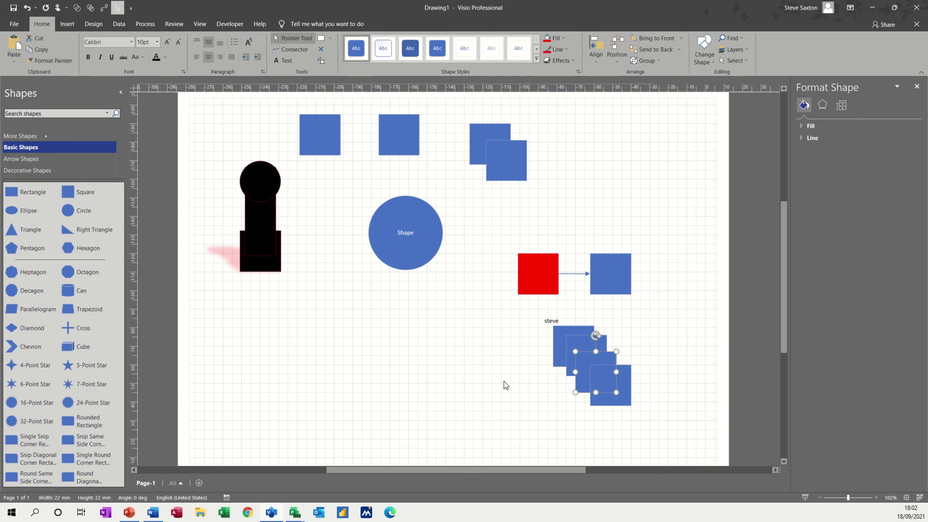
Move the front square of the lower stack to below the circle and enter the first name as its text.
{"action": "left_click_drag", "start_coordinate": [623, 373], "coordinate": [415, 320]}
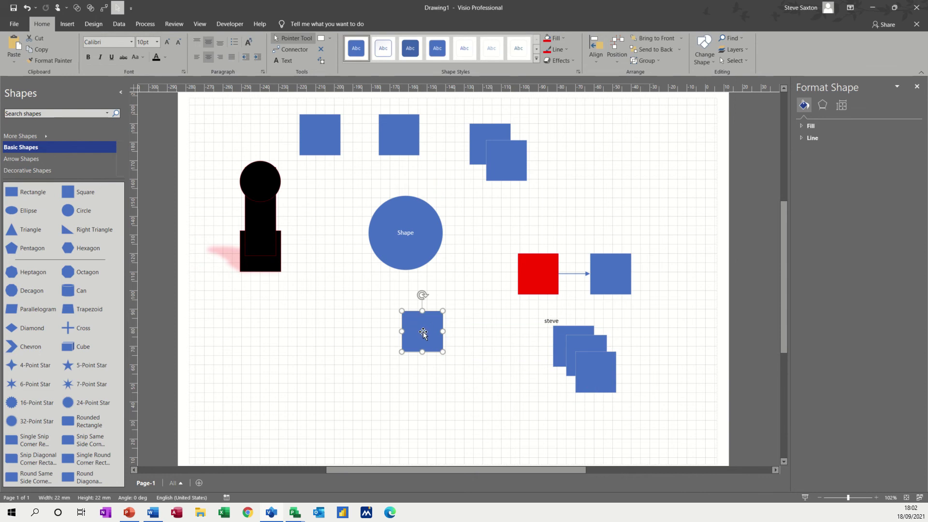
{"action": "type", "text": "steve"}
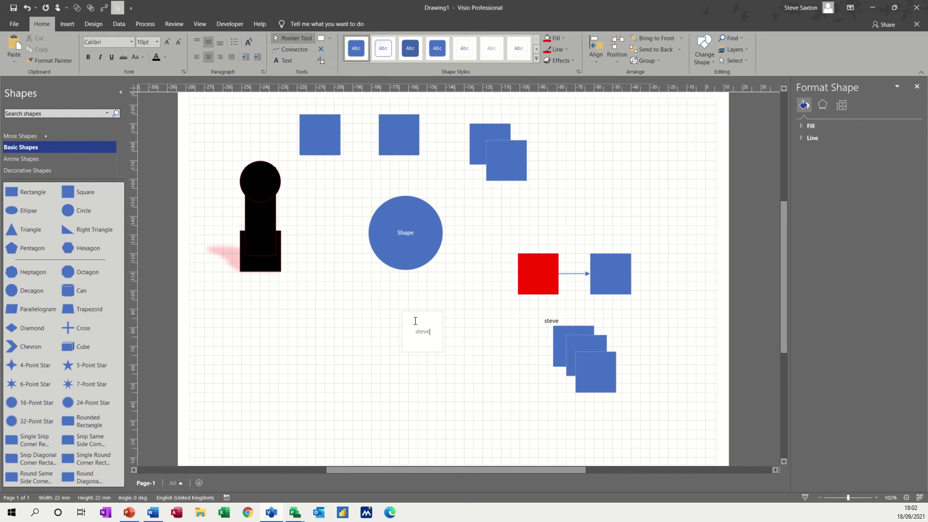
{"action": "left_click", "coordinate": [469, 379]}
{"action": "left_click", "coordinate": [433, 346]}
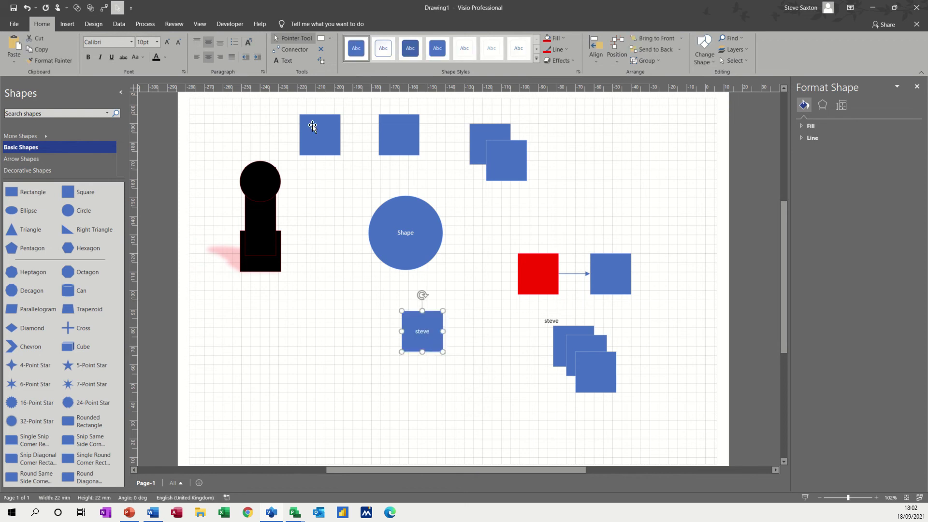
Set the moved square's text size to 14 pt and its colour to standard red in the text settings.
{"action": "left_click", "coordinate": [182, 71]}
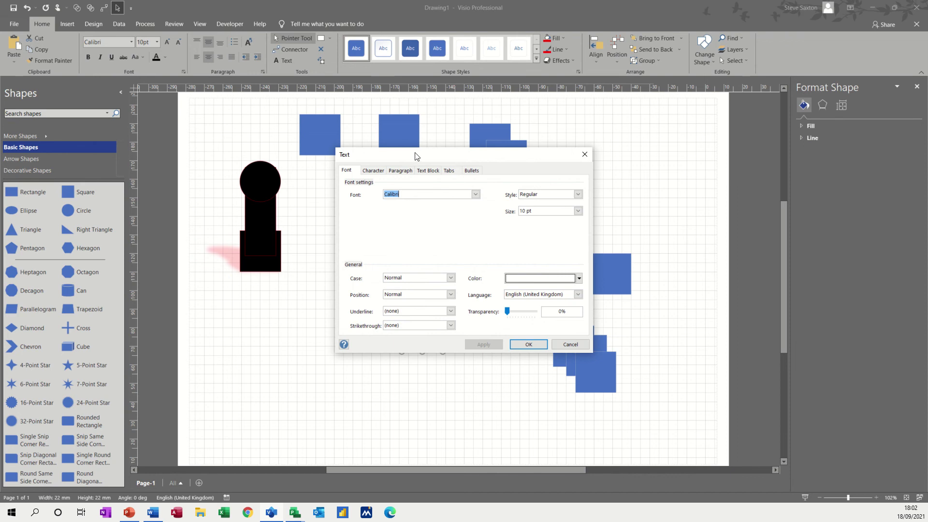
{"action": "left_click_drag", "start_coordinate": [416, 156], "coordinate": [556, 163]}
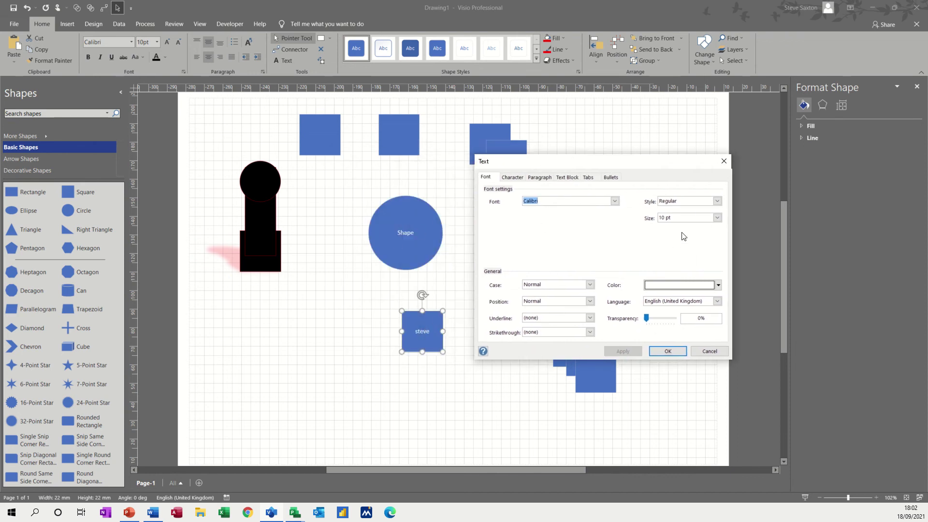
{"action": "left_click", "coordinate": [717, 217]}
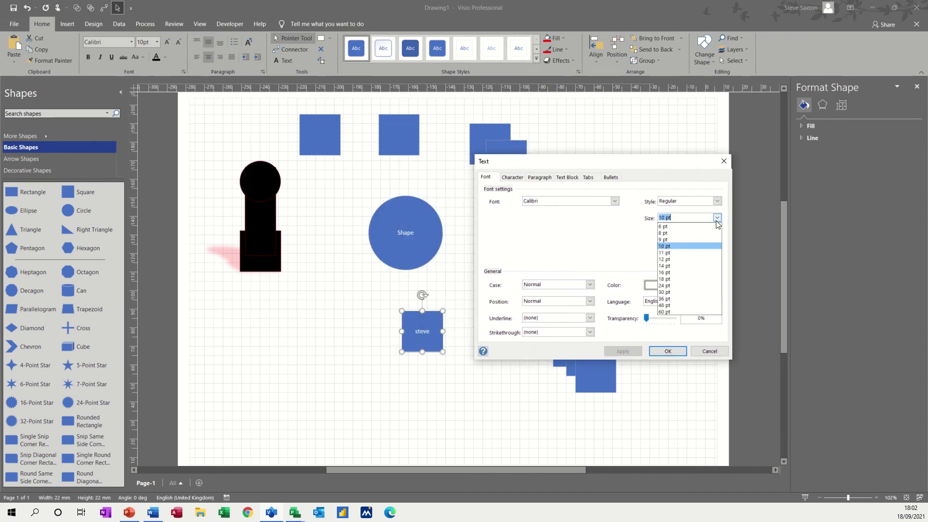
{"action": "left_click", "coordinate": [676, 265]}
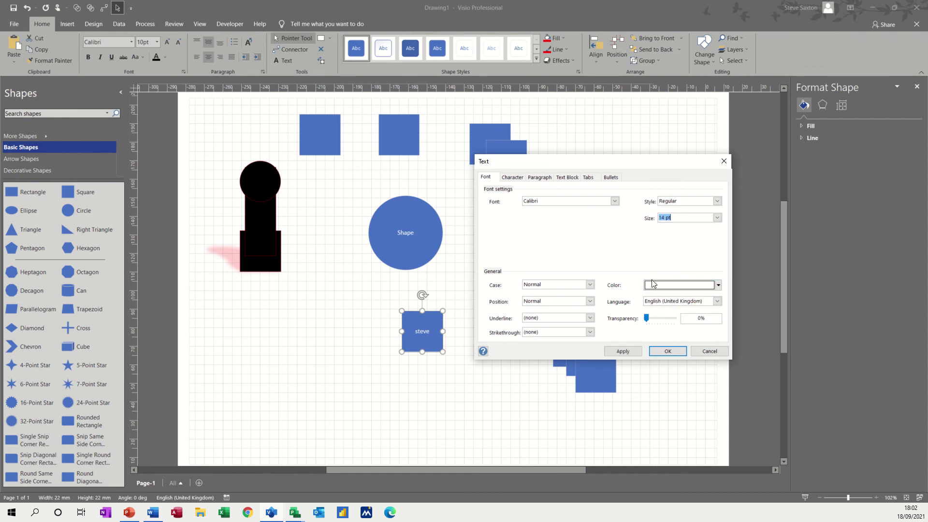
{"action": "left_click", "coordinate": [628, 350]}
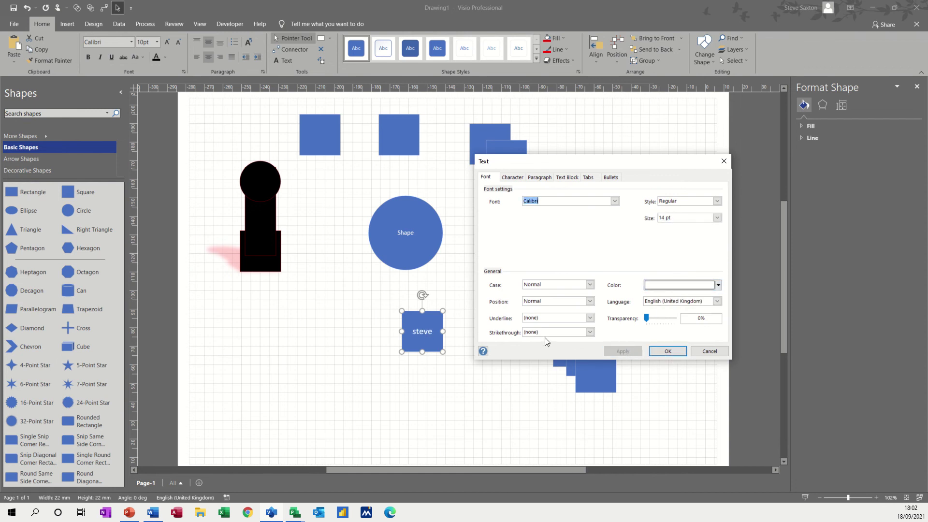
{"action": "left_click", "coordinate": [718, 287]}
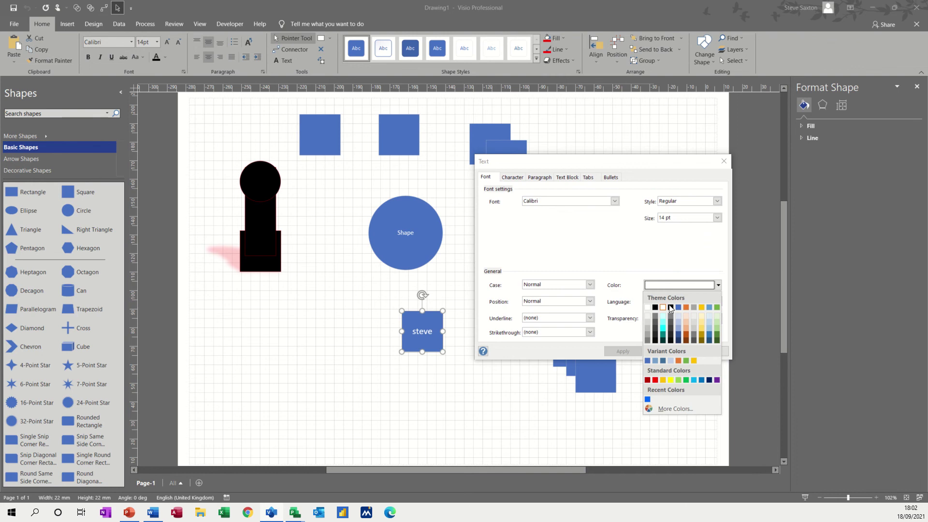
{"action": "left_click", "coordinate": [656, 380]}
{"action": "left_click", "coordinate": [624, 352]}
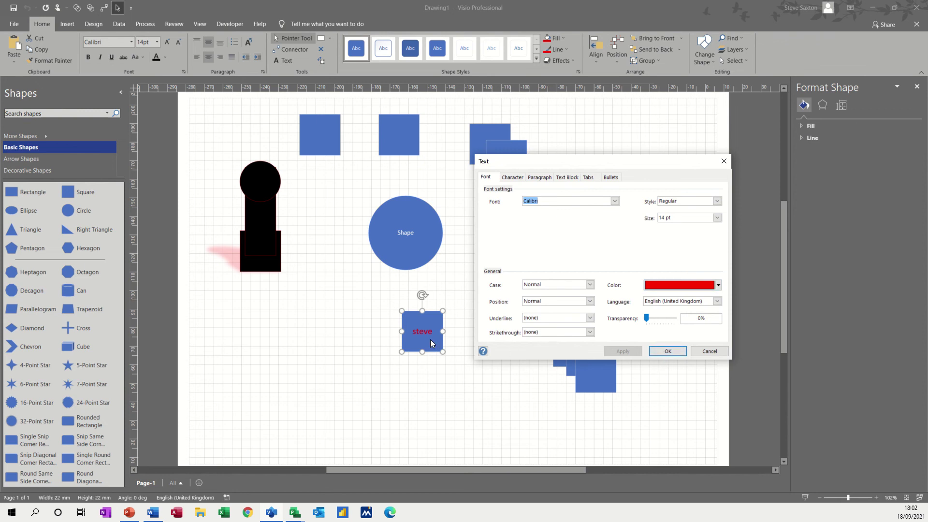
Change the font of the square's text to Tahoma and apply it.
{"action": "left_click", "coordinate": [614, 201]}
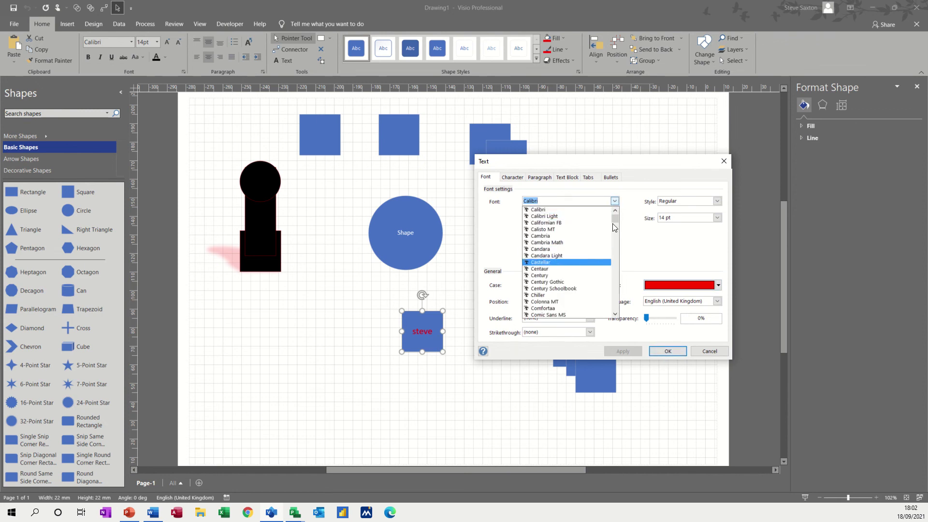
{"action": "scroll", "coordinate": [614, 219], "scroll_direction": "up", "scroll_amount": 10}
{"action": "left_click_drag", "start_coordinate": [614, 219], "coordinate": [614, 262]}
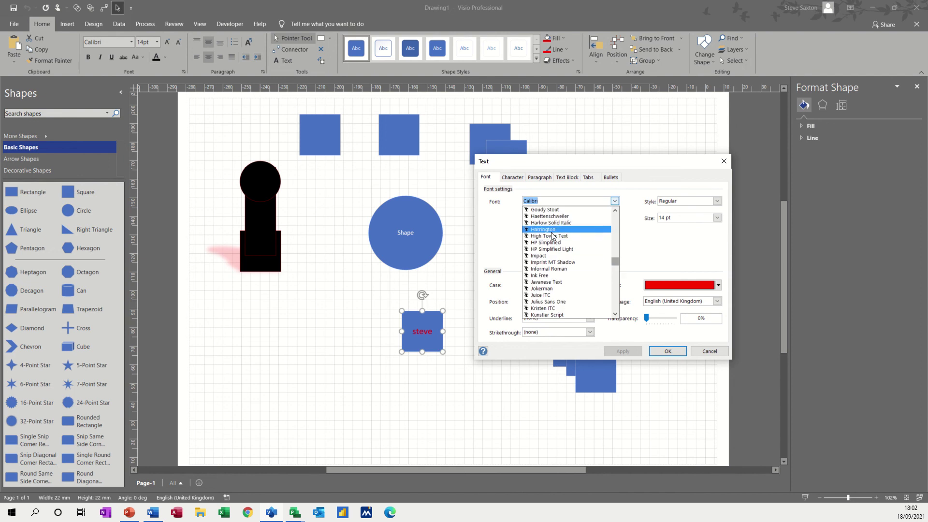
{"action": "scroll", "coordinate": [541, 232], "scroll_direction": "down", "scroll_amount": 20}
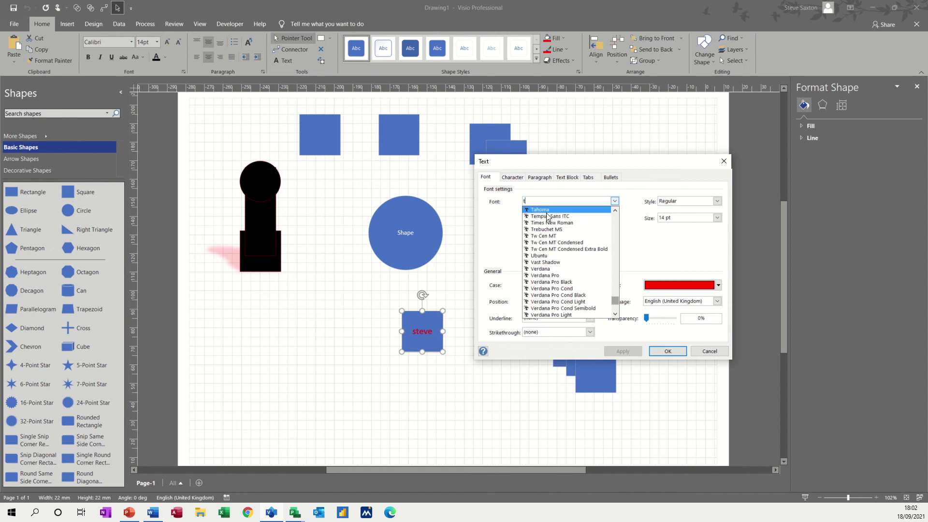
{"action": "left_click", "coordinate": [547, 216]}
{"action": "left_click", "coordinate": [622, 351]}
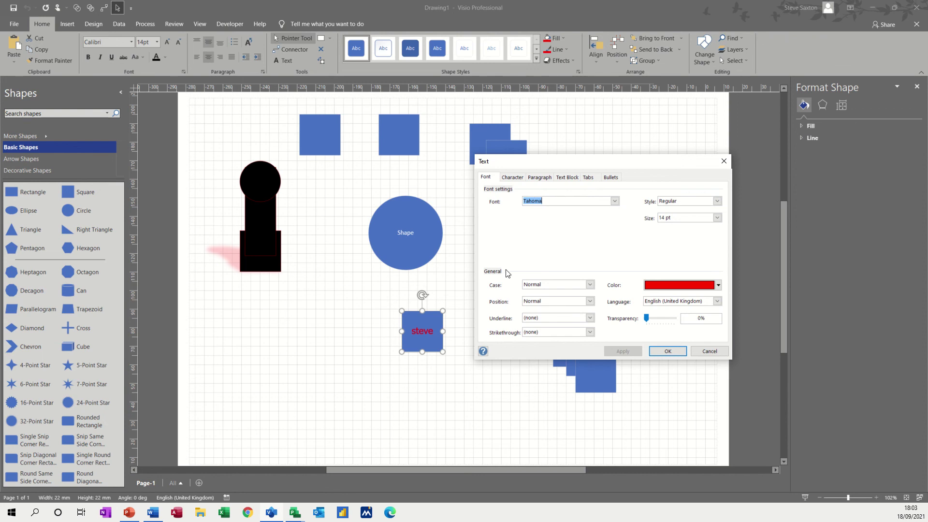
Apply single strikethrough to the square's text and expand its character spacing by 1 pt.
{"action": "left_click", "coordinate": [590, 332]}
{"action": "left_click", "coordinate": [547, 348]}
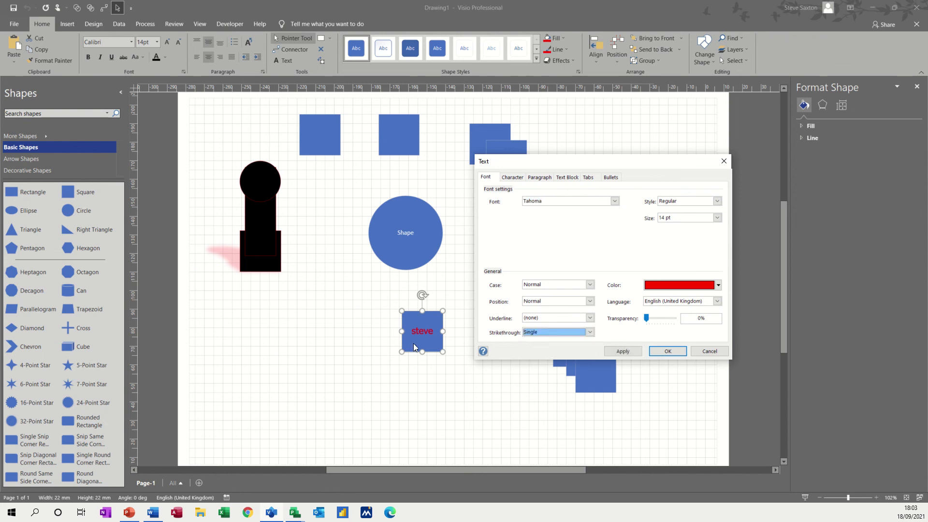
{"action": "left_click", "coordinate": [623, 350]}
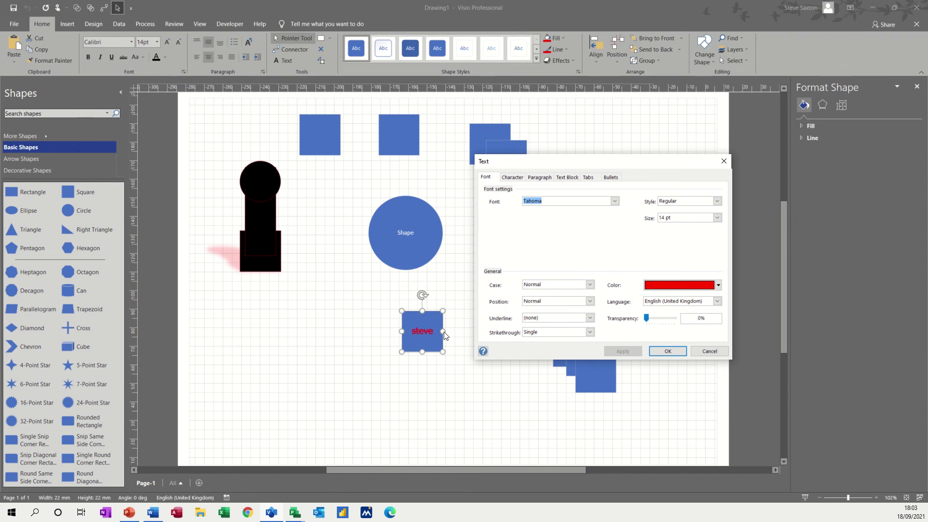
{"action": "left_click", "coordinate": [512, 177]}
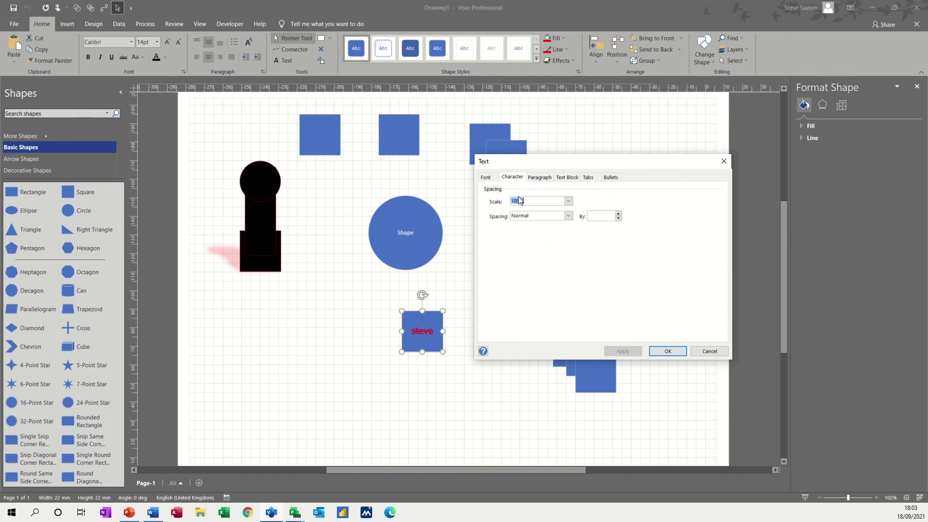
{"action": "left_click", "coordinate": [568, 216]}
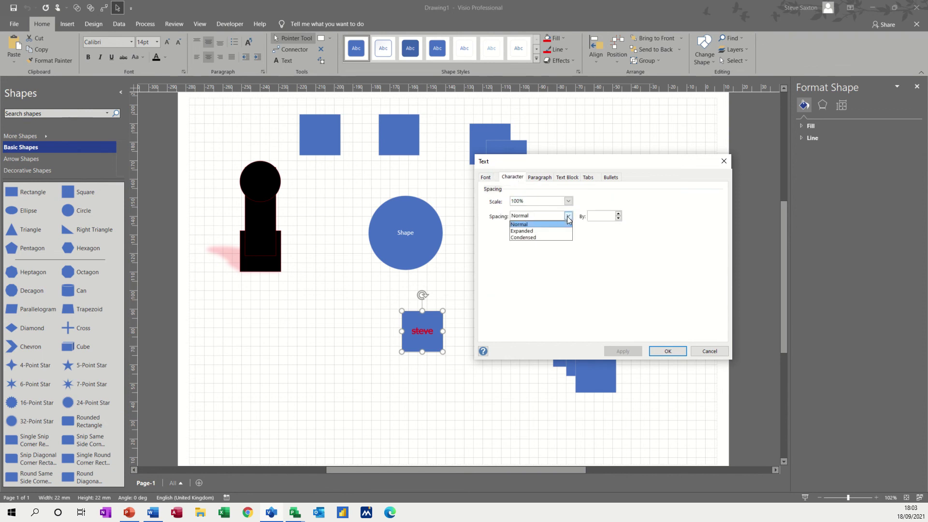
{"action": "left_click", "coordinate": [558, 229]}
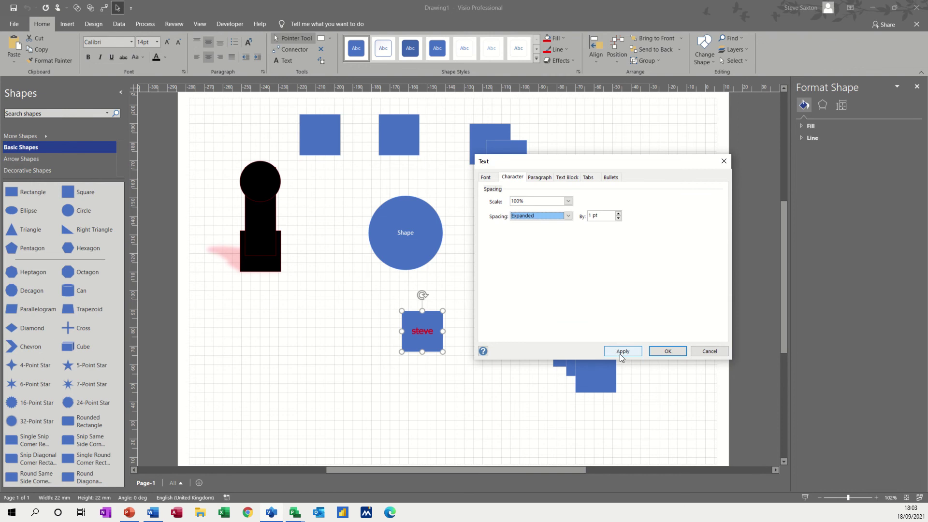
{"action": "left_click", "coordinate": [617, 352]}
Add left-aligned tab stops at 15, 30, 45, 50 and 65 mm for the square's text.
{"action": "left_click", "coordinate": [539, 178]}
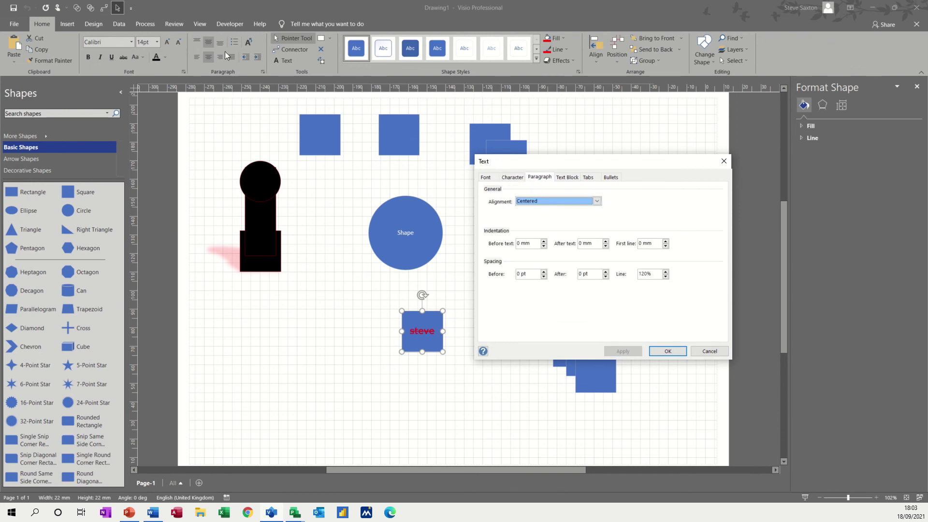
{"action": "left_click", "coordinate": [567, 177]}
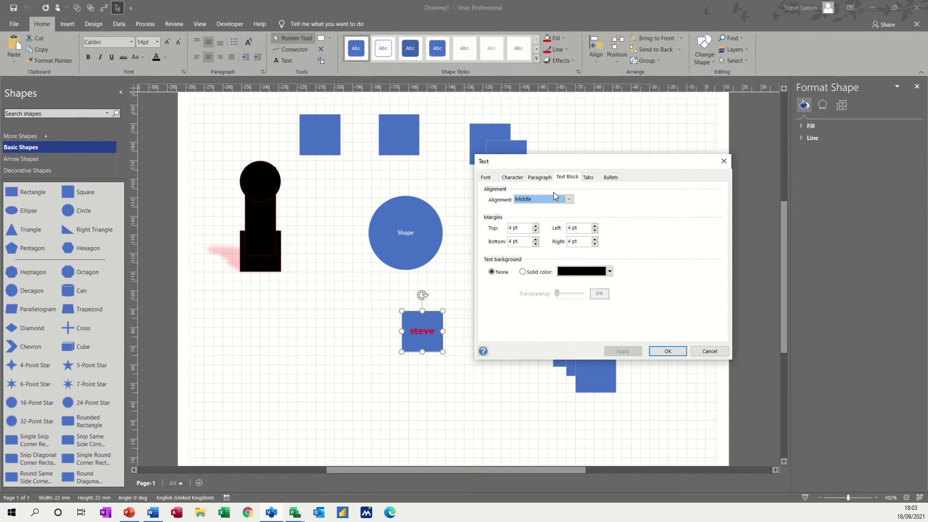
{"action": "left_click", "coordinate": [589, 178]}
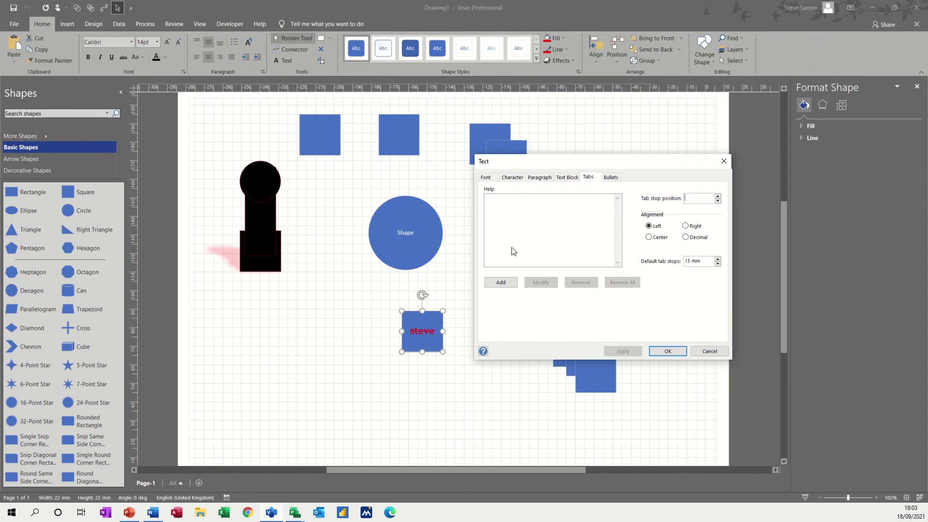
{"action": "left_click", "coordinate": [501, 287]}
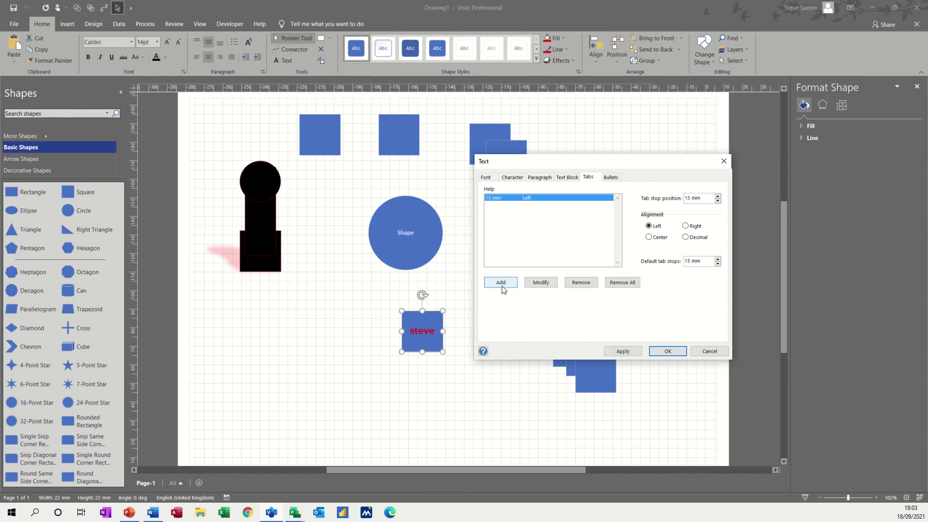
{"action": "left_click", "coordinate": [501, 287]}
{"action": "left_click", "coordinate": [502, 287]}
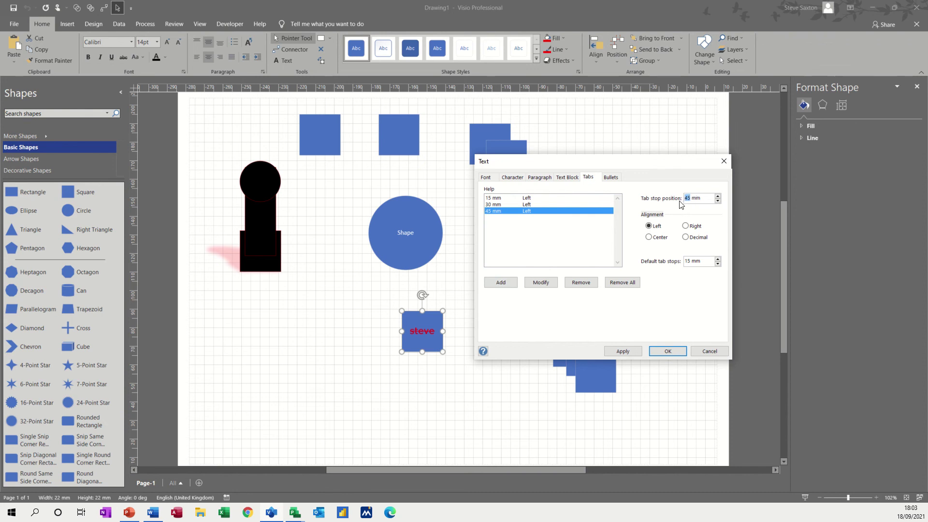
{"action": "type", "text": "5"}
{"action": "left_click", "coordinate": [505, 283]}
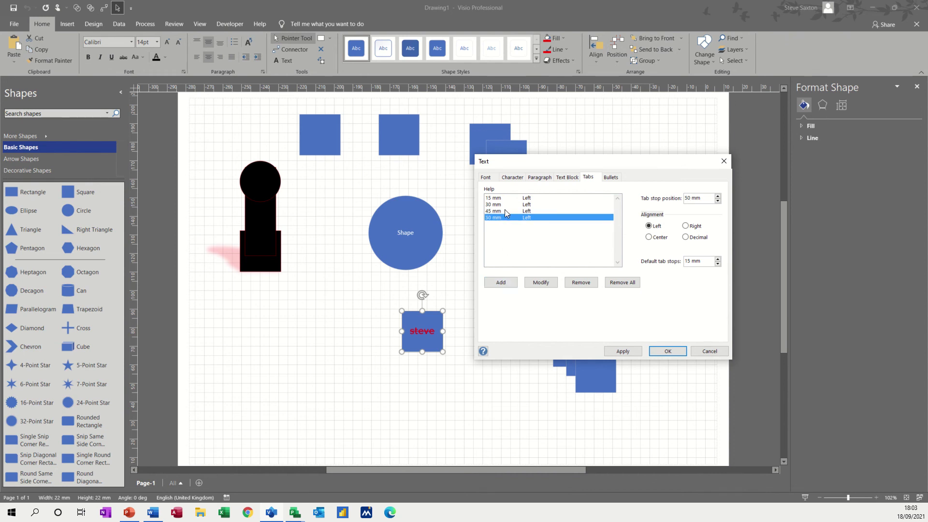
{"action": "left_click", "coordinate": [505, 276]}
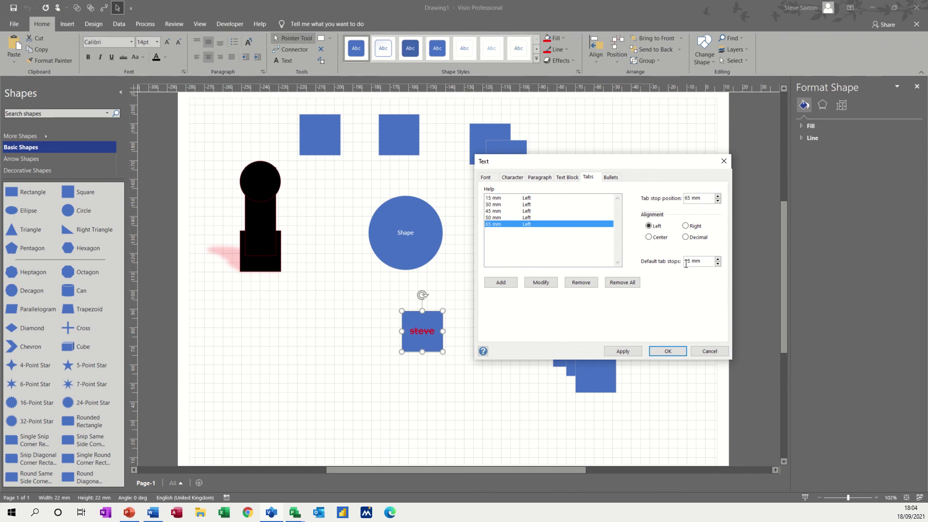
Set the default tab stops to 50 mm and add another left tab stop at 115 mm.
{"action": "left_click_drag", "start_coordinate": [691, 261], "coordinate": [684, 262]}
{"action": "type", "text": "50"}
{"action": "left_click", "coordinate": [509, 285]}
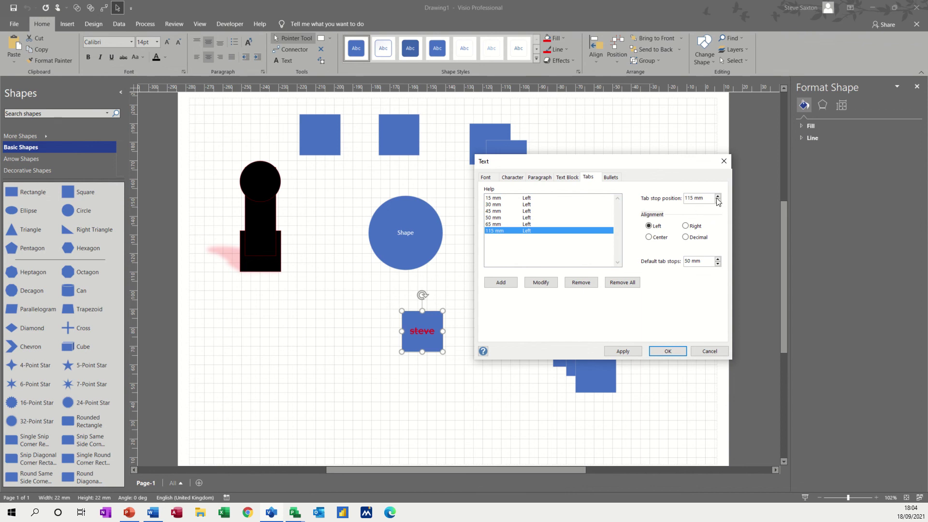
Apply the solid round bullet style to the square's text and accept the text settings.
{"action": "left_click", "coordinate": [610, 177]}
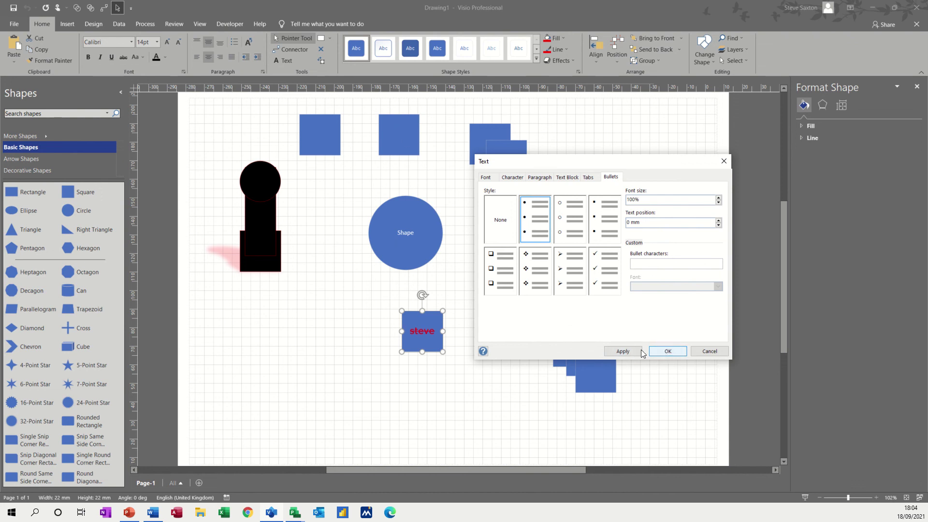
{"action": "left_click", "coordinate": [621, 352]}
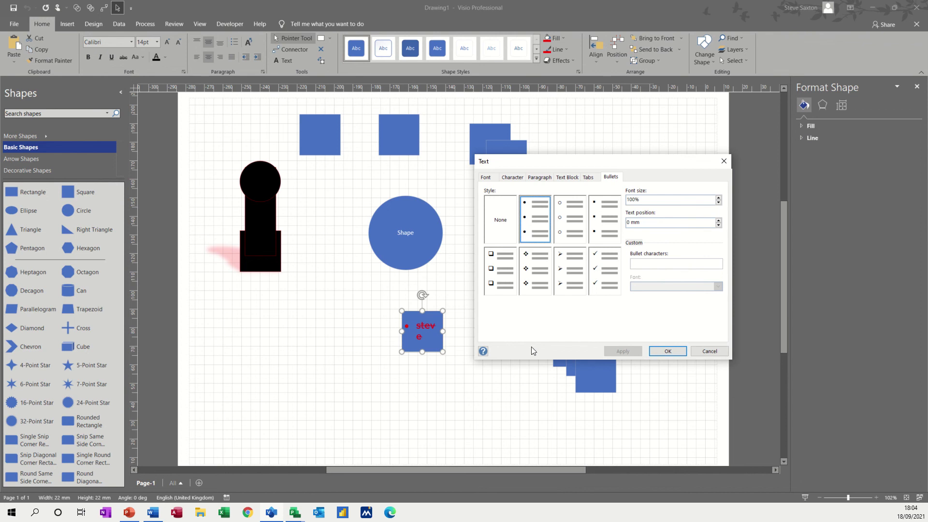
{"action": "left_click", "coordinate": [661, 351]}
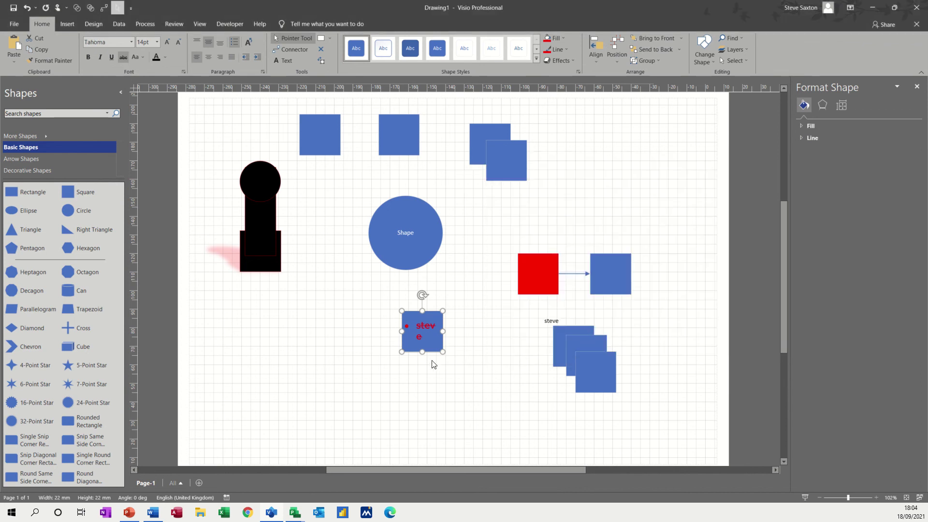
Enlarge the square to about 61 mm and add the bulleted lines Fgfgf, Dgfdg, Fdgfg and Fgfg below the name.
{"action": "left_click_drag", "start_coordinate": [442, 351], "coordinate": [513, 406]}
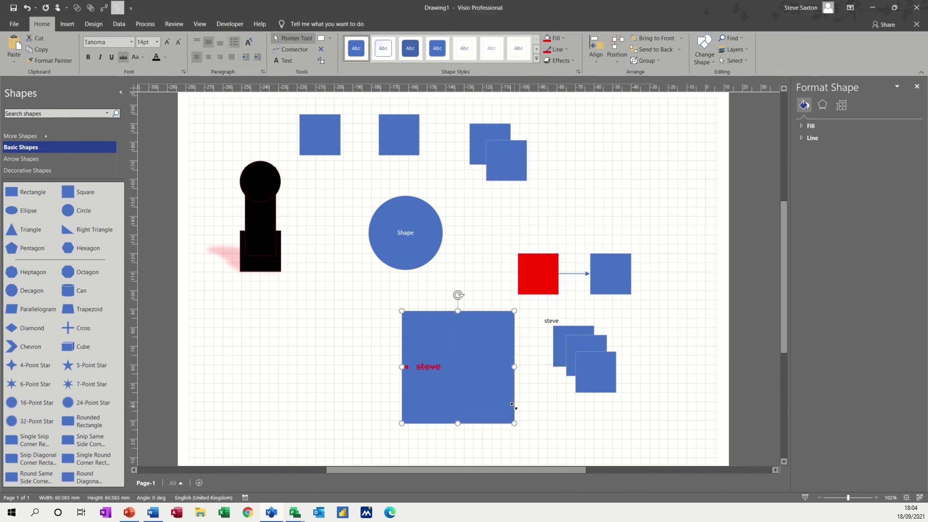
{"action": "double_click", "coordinate": [443, 367]}
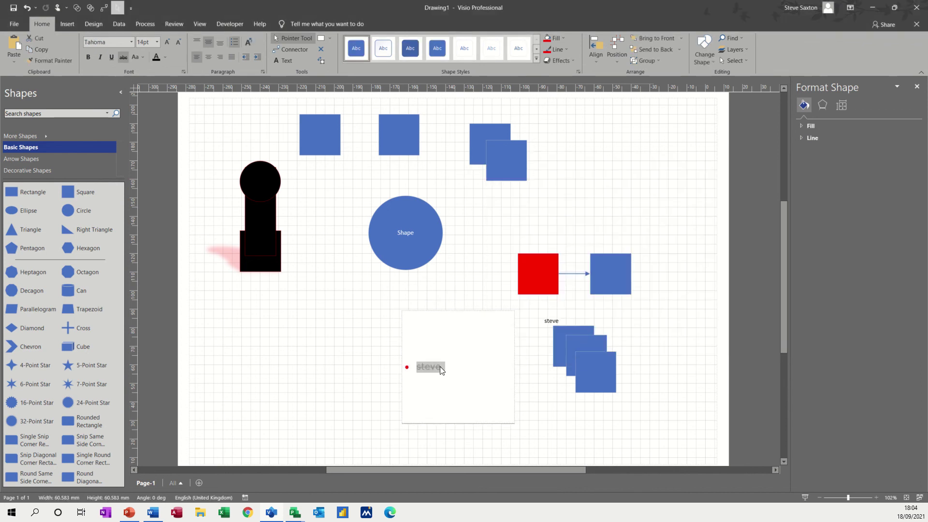
{"action": "left_click", "coordinate": [442, 367]}
{"action": "key", "text": "Return"}
{"action": "type", "text": "fgfgf"}
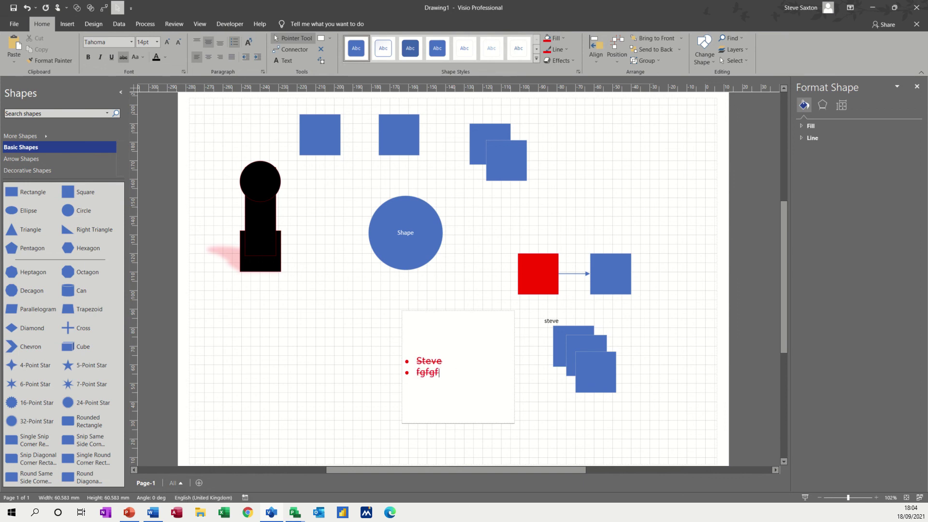
{"action": "key", "text": "Return"}
{"action": "type", "text": "dgfdg"}
{"action": "key", "text": "Return"}
{"action": "type", "text": "edgfg"}
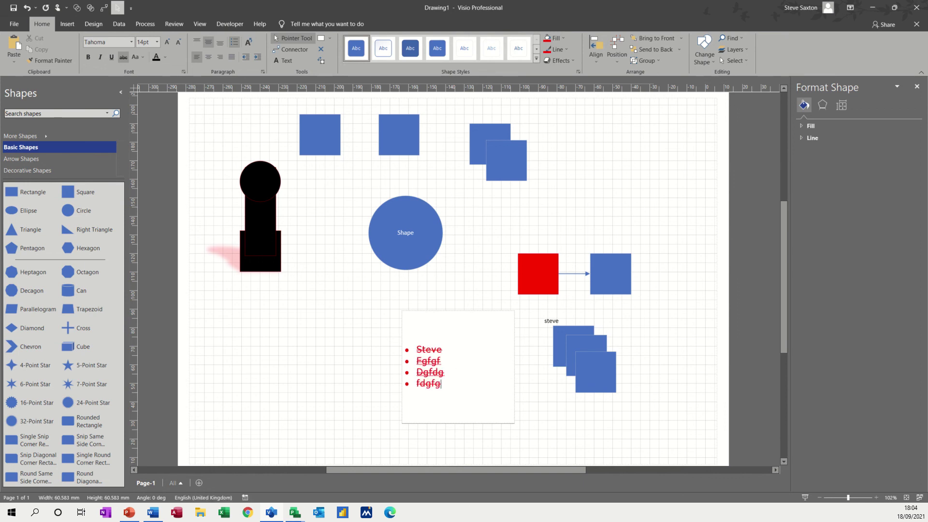
{"action": "key", "text": "Return"}
{"action": "type", "text": "fgfg"}
{"action": "key", "text": "Return"}
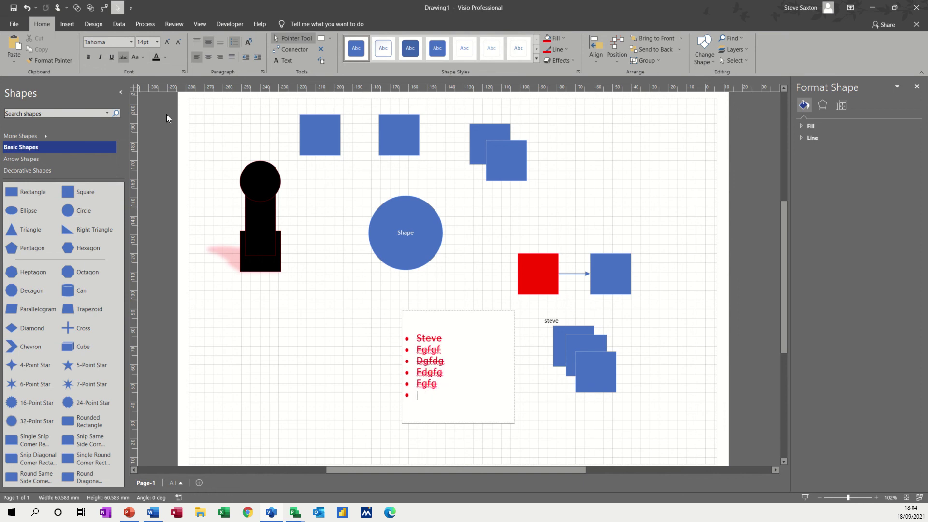
Turn off strikethrough for the bulleted square's text and add another bulleted line reading ghgfhgfh.
{"action": "left_click", "coordinate": [123, 58]}
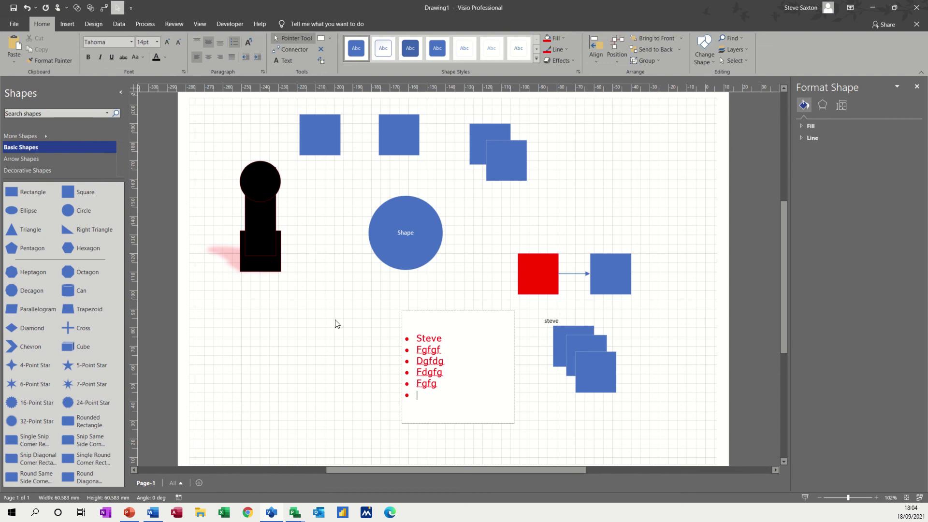
{"action": "type", "text": "ghgfhgfh"}
{"action": "left_click", "coordinate": [359, 367]}
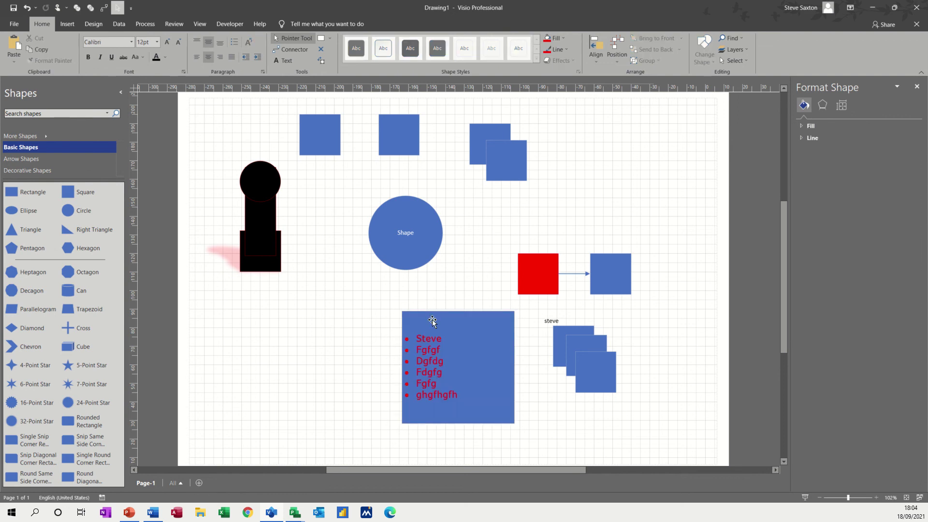
Move the bulleted square beneath the black figure and add a text box about 46 × 18.5 mm below the circle reading sdfsdfgdsf.
{"action": "left_click_drag", "start_coordinate": [467, 320], "coordinate": [295, 300]}
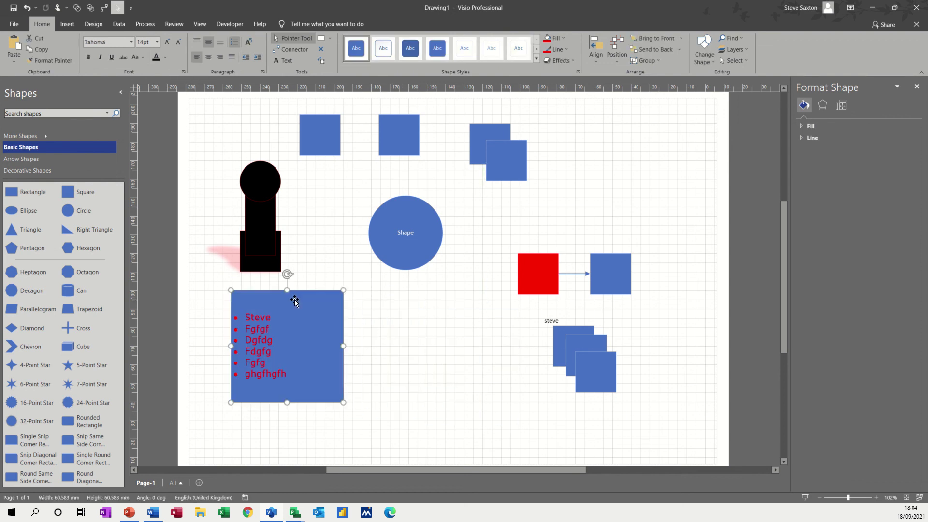
{"action": "left_click", "coordinate": [287, 60]}
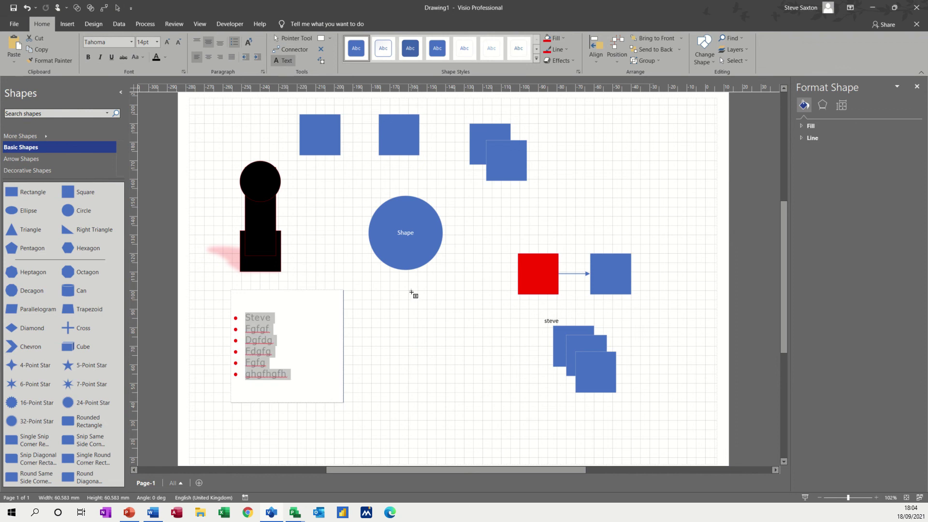
{"action": "left_click_drag", "start_coordinate": [394, 290], "coordinate": [479, 325]}
{"action": "type", "text": "sdfsdfgdsf"}
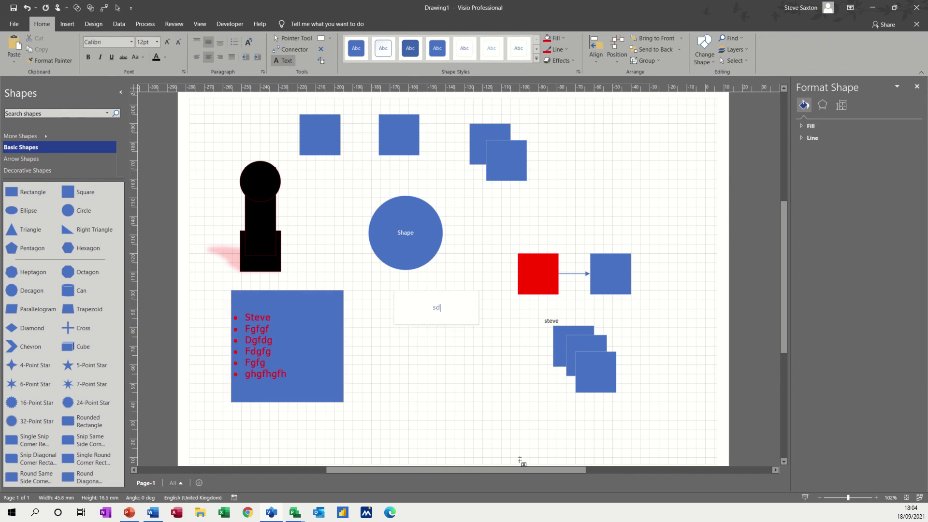
{"action": "left_click", "coordinate": [290, 40]}
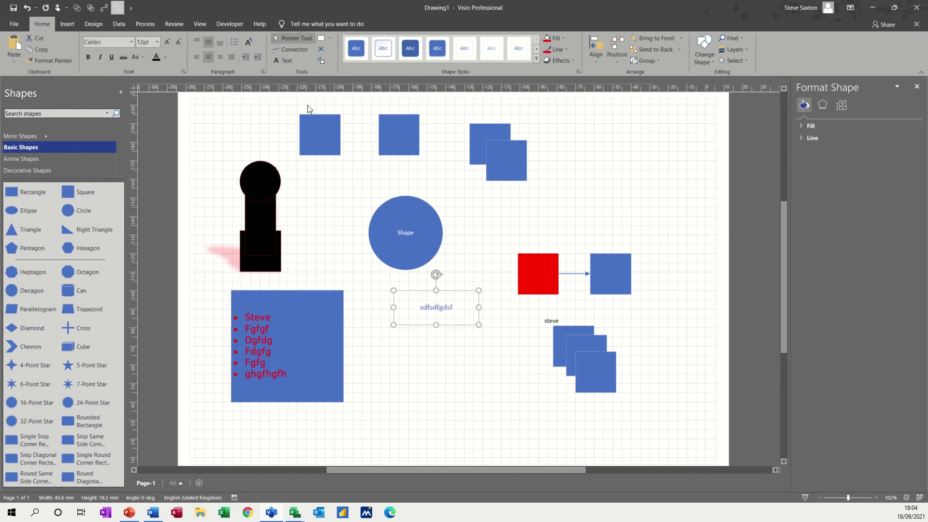
Give the sdfsdfgdsf text box a 1½ pt outline in standard red.
{"action": "left_click", "coordinate": [557, 49]}
{"action": "mouse_move", "coordinate": [564, 204]}
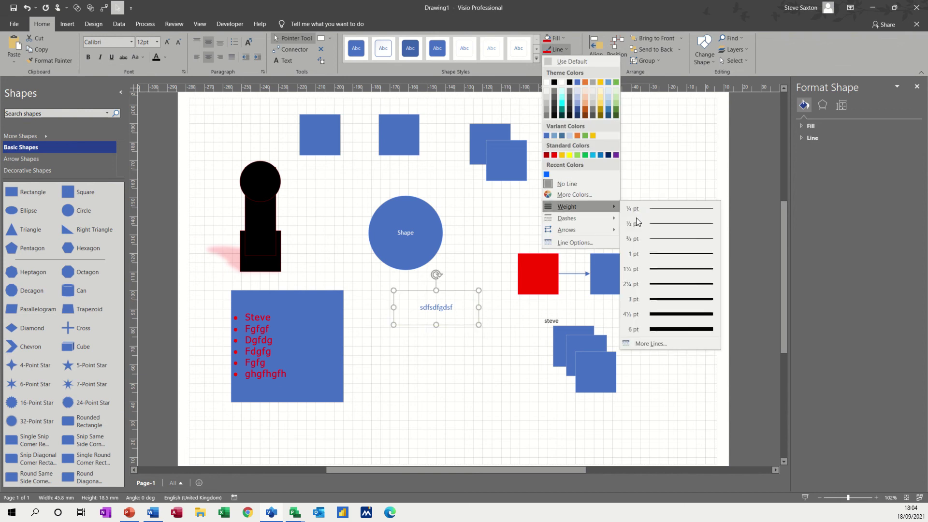
{"action": "left_click", "coordinate": [657, 266]}
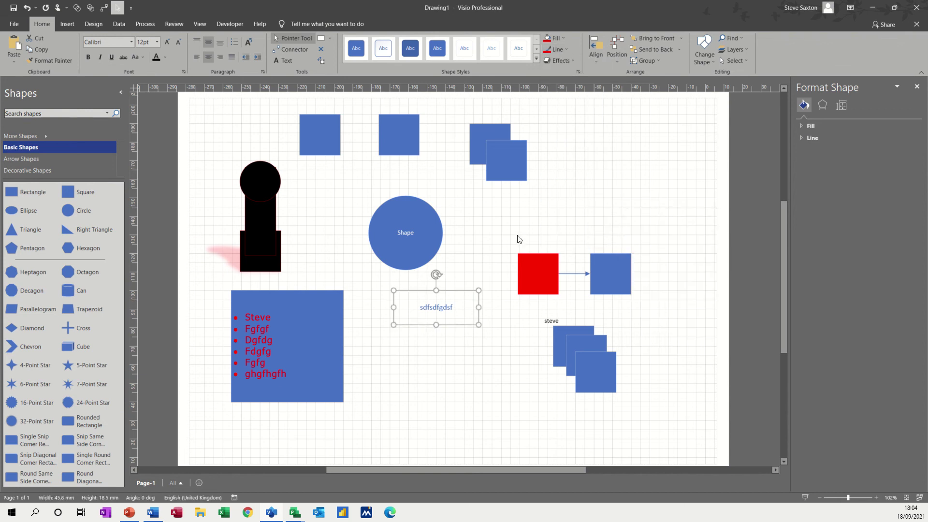
{"action": "left_click", "coordinate": [557, 50]}
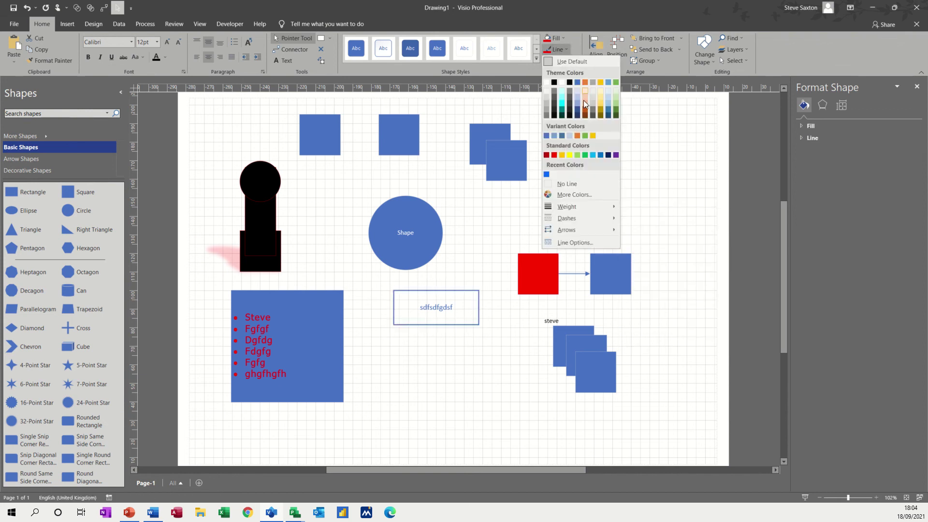
{"action": "left_click", "coordinate": [554, 155]}
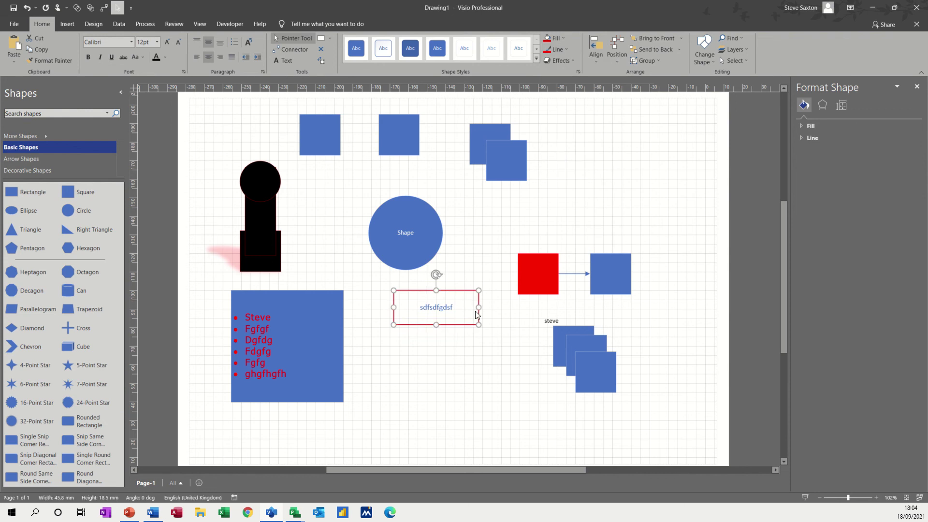
Fill the sdfsdfgdsf text box with light cyan and shift it slightly down and to the right.
{"action": "left_click", "coordinate": [563, 39]}
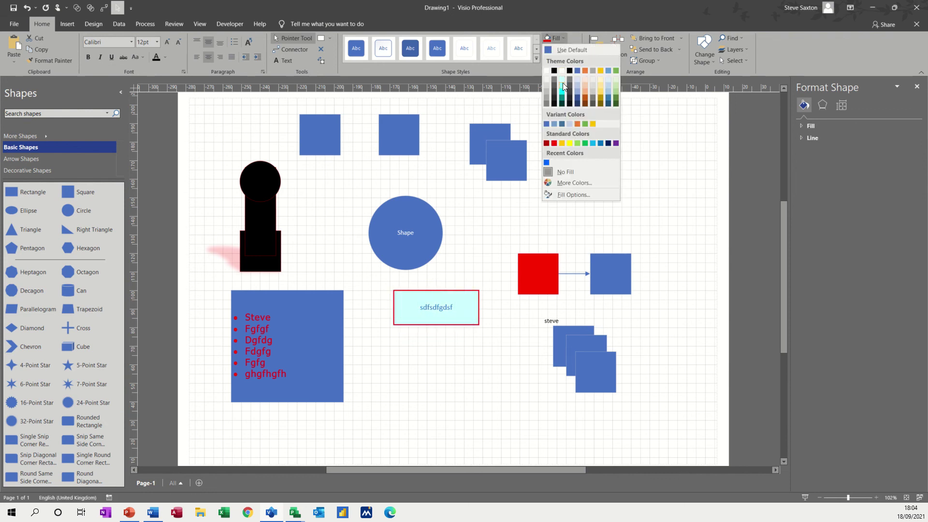
{"action": "left_click", "coordinate": [562, 83]}
{"action": "left_click_drag", "start_coordinate": [458, 317], "coordinate": [457, 328]}
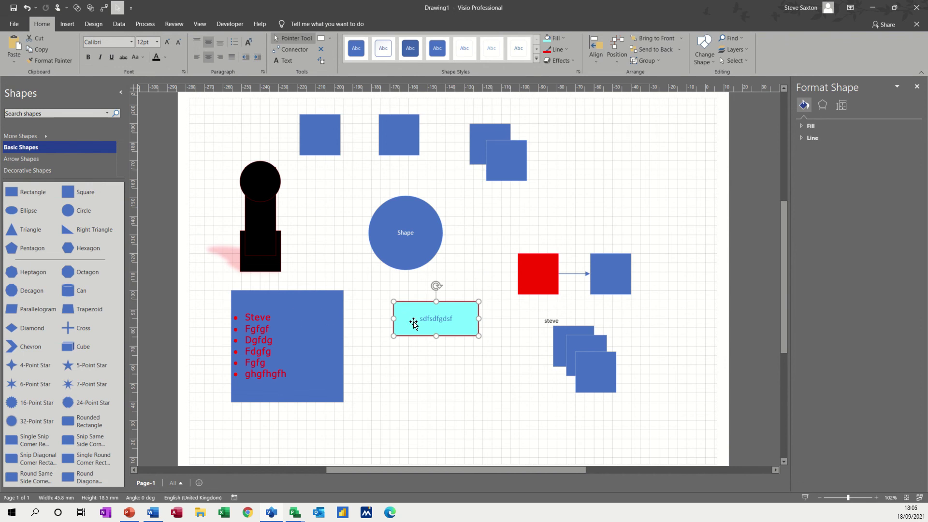
{"action": "mouse_move", "coordinate": [408, 323]}
{"action": "left_mouse_down"}
{"action": "mouse_move", "coordinate": [426, 320]}
{"action": "mouse_move", "coordinate": [359, 308]}
{"action": "mouse_move", "coordinate": [337, 308]}
{"action": "mouse_move", "coordinate": [407, 323]}
{"action": "mouse_move", "coordinate": [292, 312]}
{"action": "mouse_move", "coordinate": [277, 346]}
{"action": "mouse_move", "coordinate": [290, 311]}
{"action": "mouse_move", "coordinate": [423, 328]}
{"action": "mouse_move", "coordinate": [414, 318]}
{"action": "left_mouse_up"}
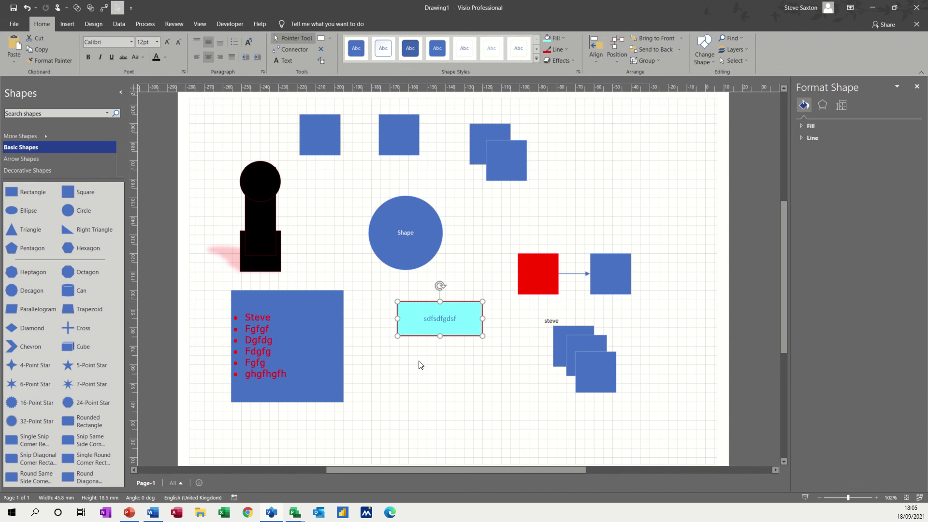
{"action": "left_click", "coordinate": [467, 378]}
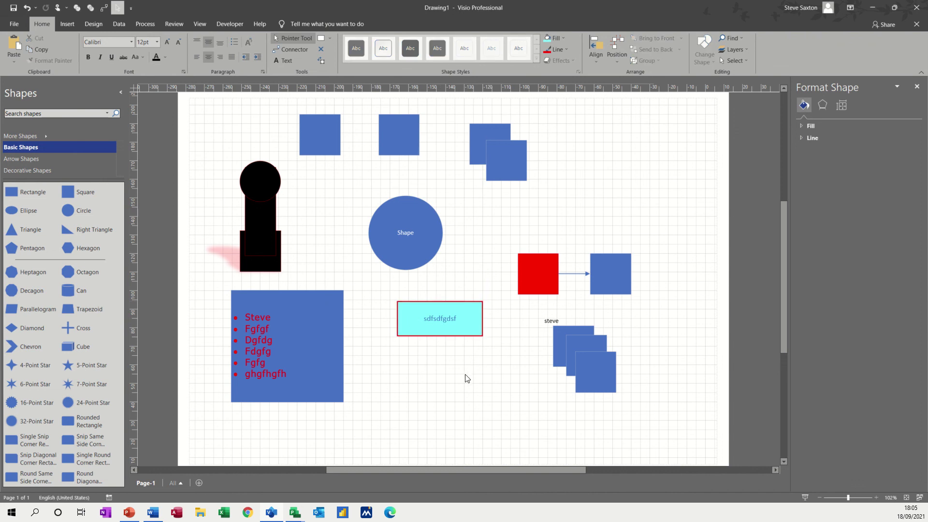
Draw a rectangle about 36 × 15 mm below the two overlapping squares with the Rectangle tool.
{"action": "left_click", "coordinate": [329, 38]}
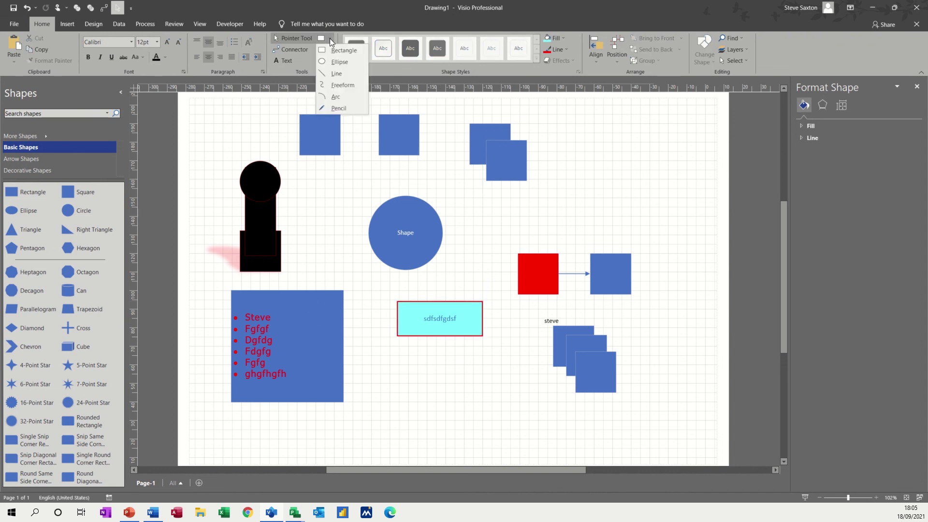
{"action": "left_click", "coordinate": [340, 51]}
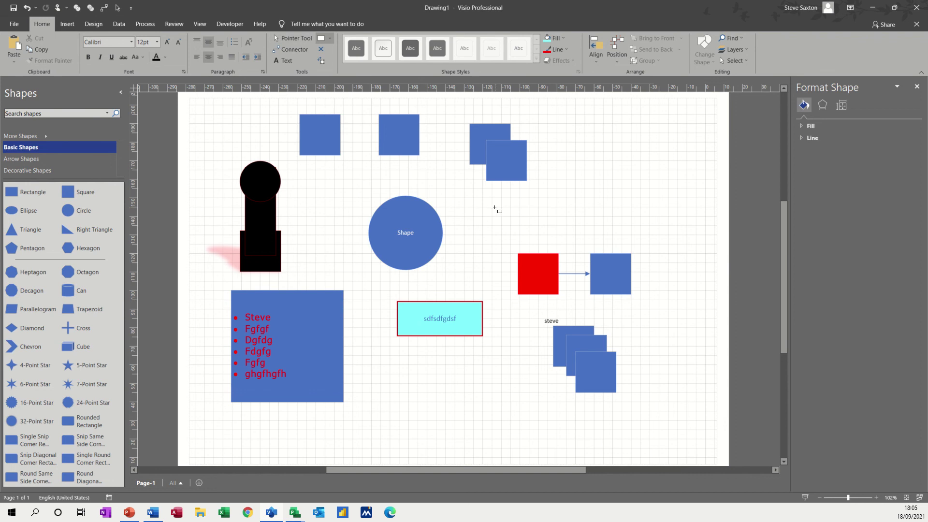
{"action": "left_click_drag", "start_coordinate": [503, 197], "coordinate": [570, 226]}
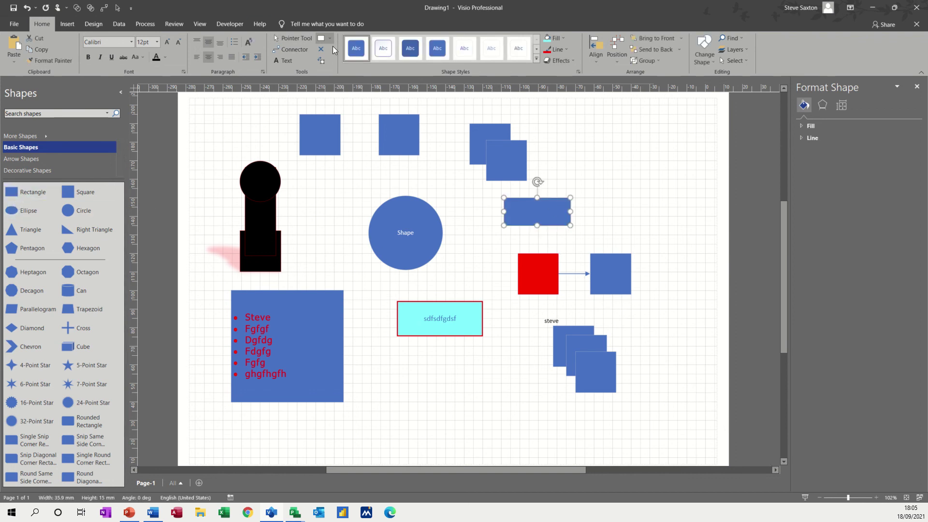
Connect the second square to the circle and the circle to the new rectangle, moving the rectangle farther from the circle.
{"action": "left_click", "coordinate": [291, 50]}
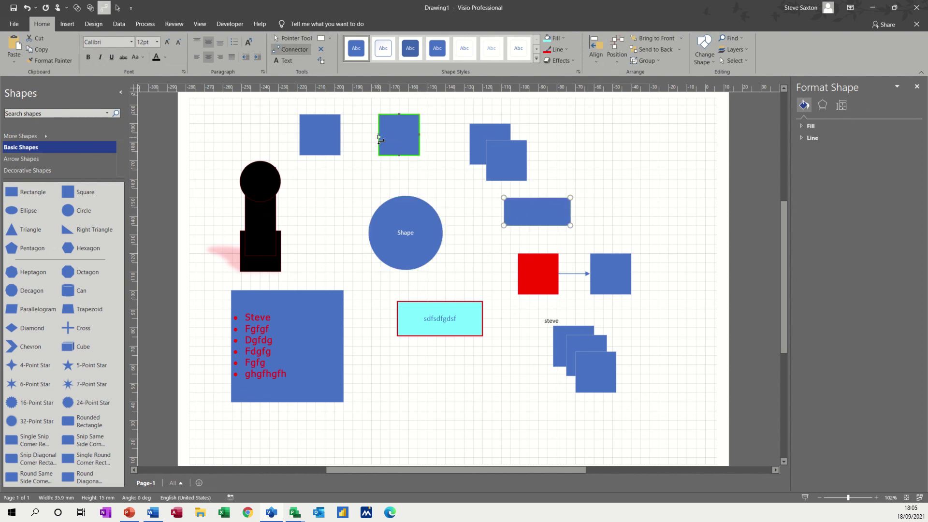
{"action": "left_click_drag", "start_coordinate": [379, 139], "coordinate": [434, 193]}
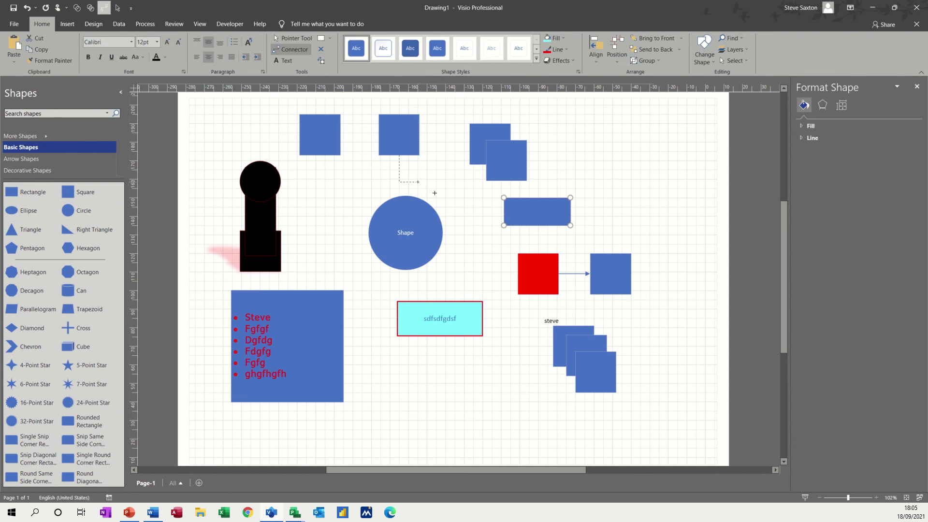
{"action": "left_click_drag", "start_coordinate": [503, 208], "coordinate": [569, 211]}
{"action": "key", "text": "ctrl+1"}
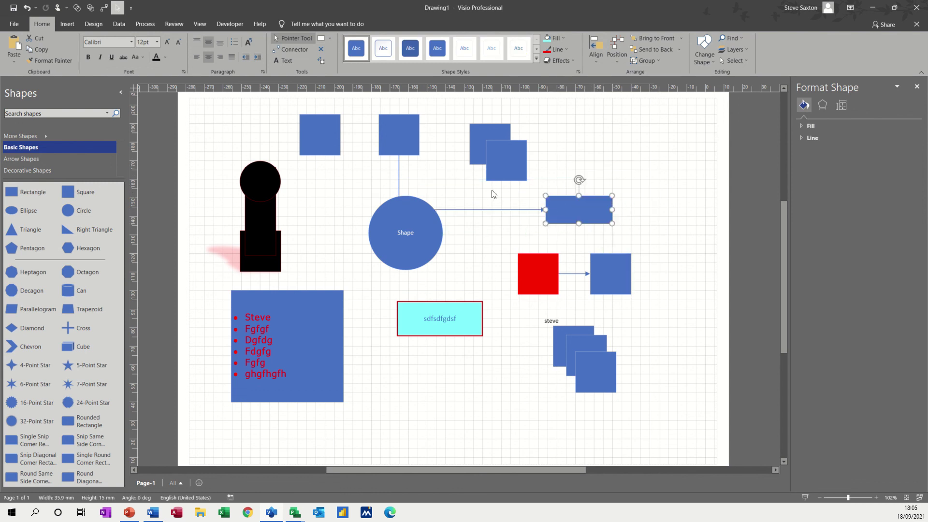
Add a connection point on the rectangle's top edge and connect the second square's right side to it.
{"action": "left_click", "coordinate": [322, 50]}
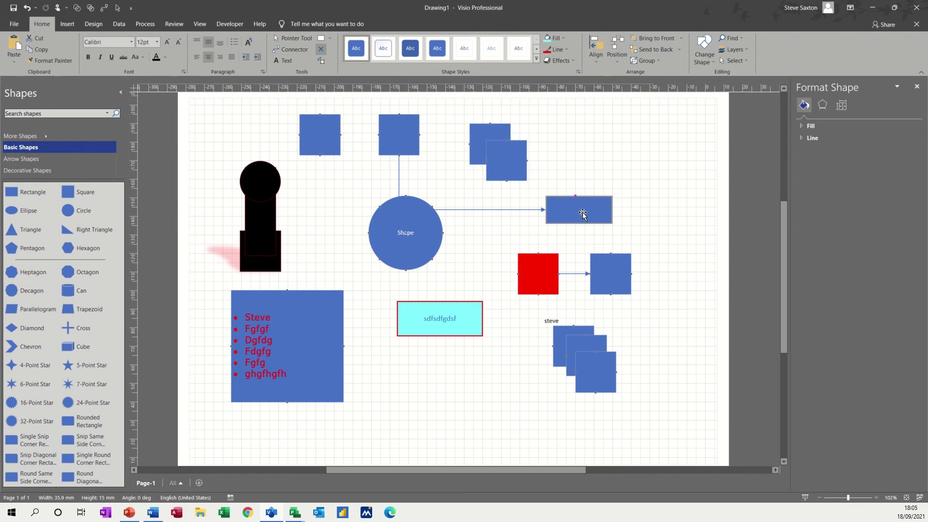
{"action": "left_click", "coordinate": [291, 50]}
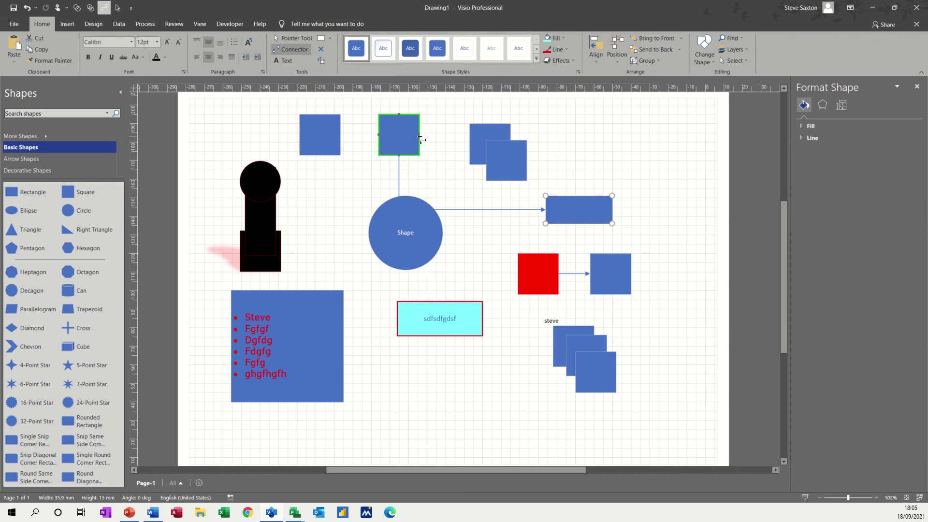
{"action": "left_click_drag", "start_coordinate": [421, 137], "coordinate": [575, 195]}
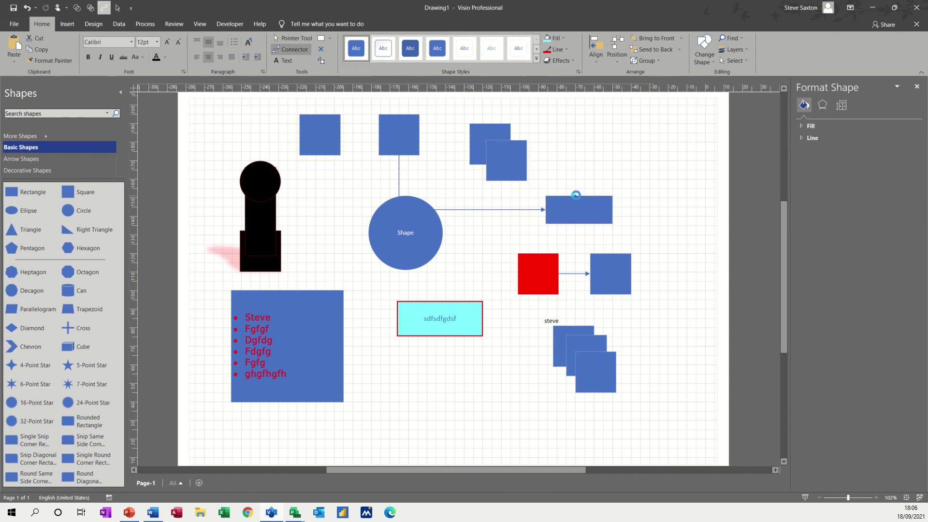
{"action": "left_click", "coordinate": [289, 38]}
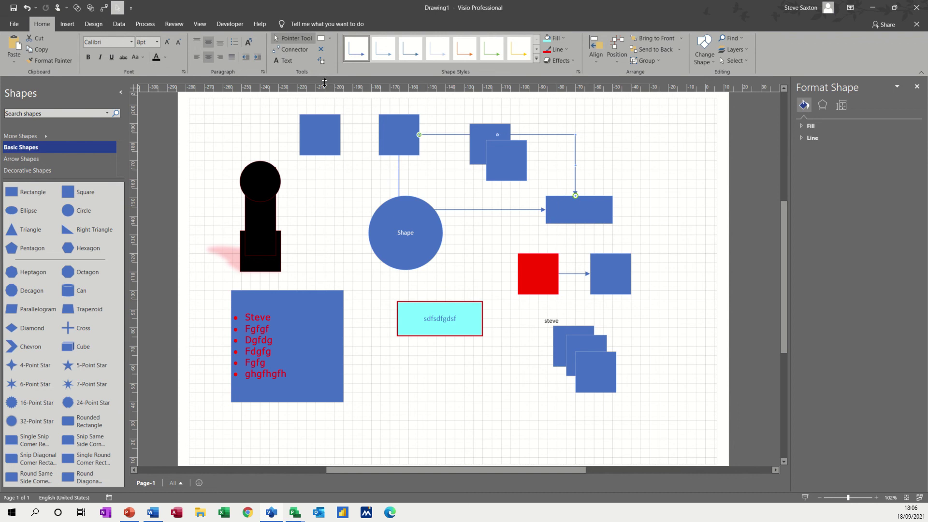
{"action": "left_click", "coordinate": [330, 39]}
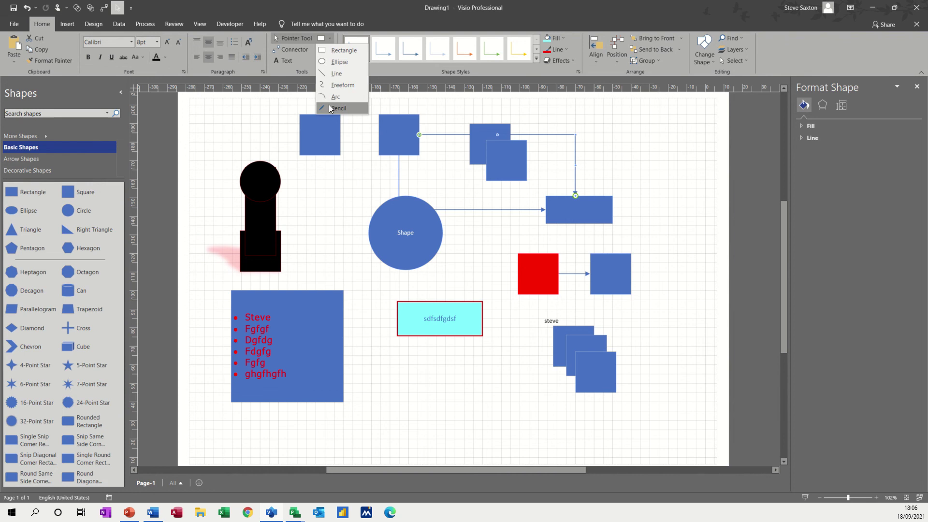
{"action": "left_click", "coordinate": [240, 124]}
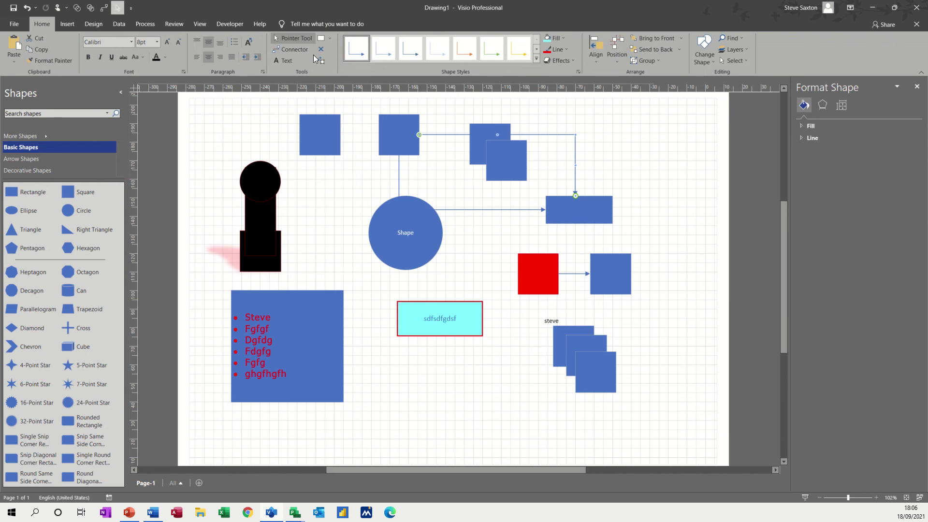
{"action": "left_click", "coordinate": [537, 60]}
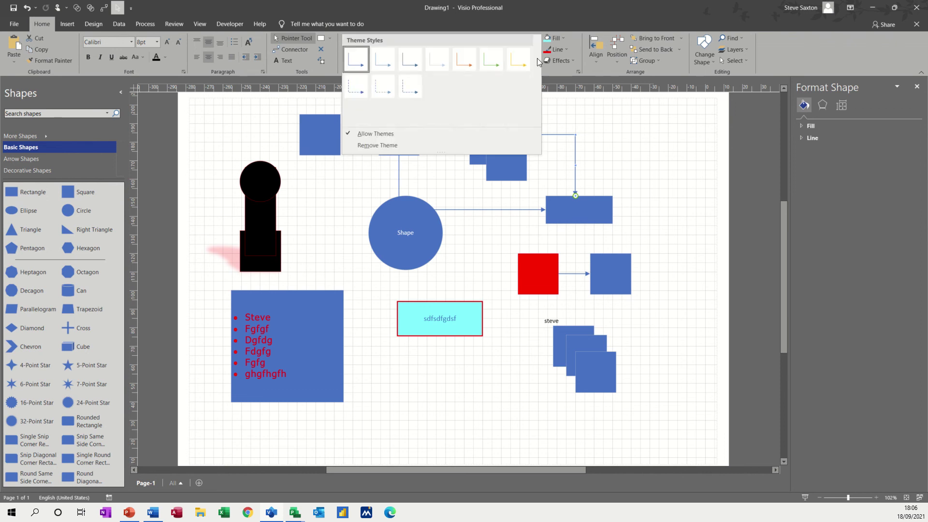
{"action": "left_click", "coordinate": [548, 70]}
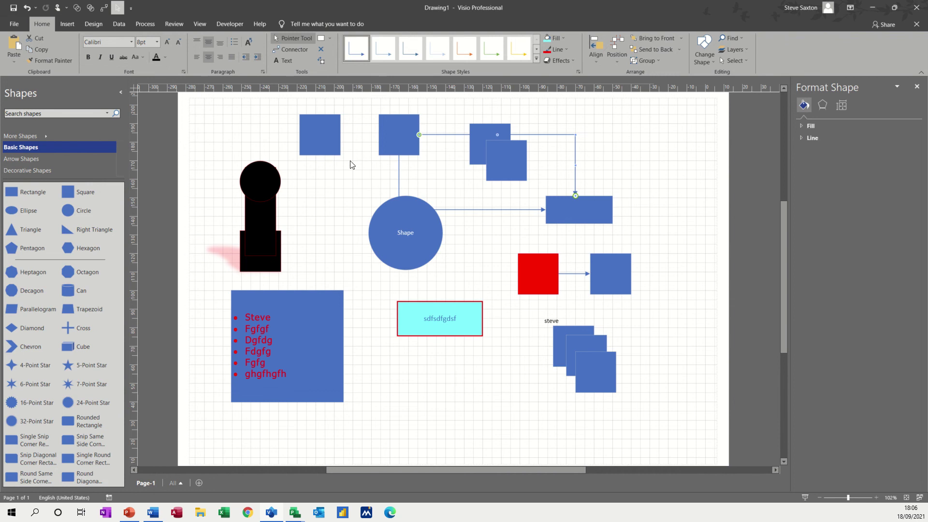
{"action": "left_click", "coordinate": [372, 224]}
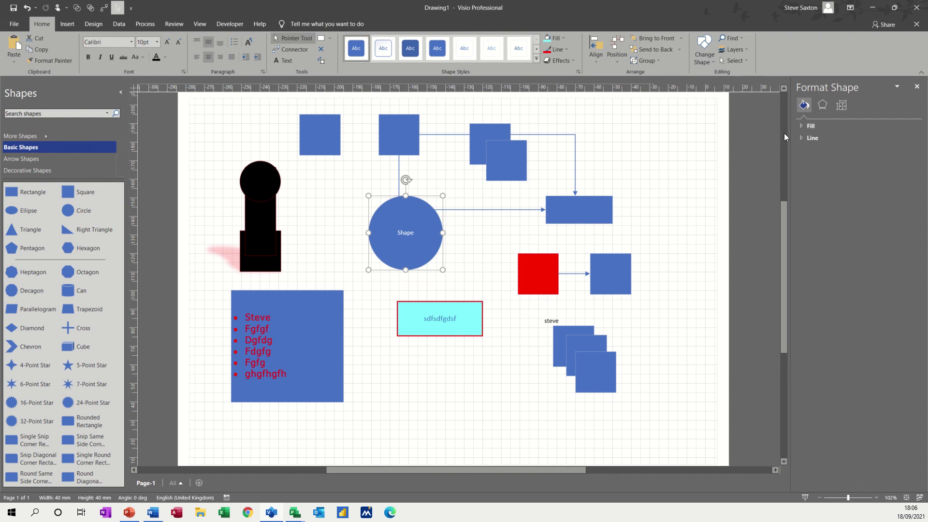
{"action": "left_click", "coordinate": [573, 213]}
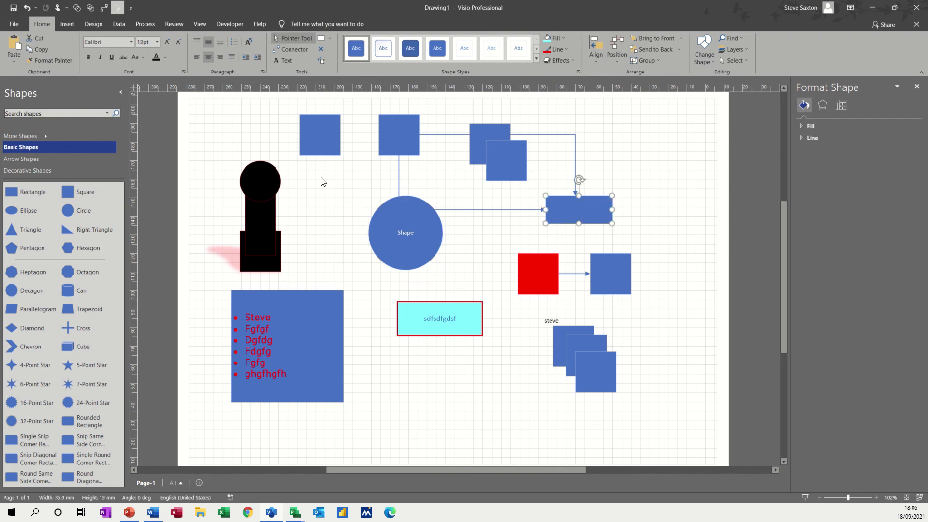
Create a new drawing from the blank Basic Flowchart template in metric units.
{"action": "left_click", "coordinate": [13, 26]}
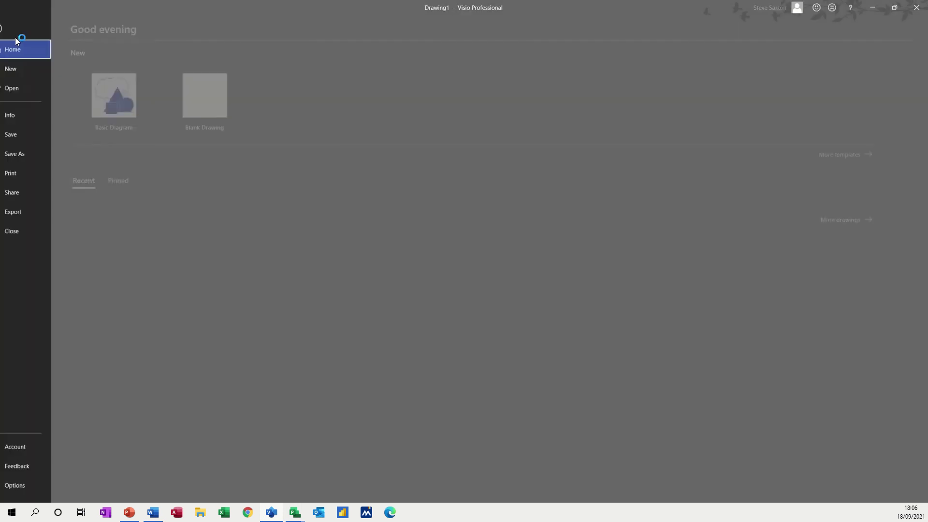
{"action": "left_click", "coordinate": [28, 70]}
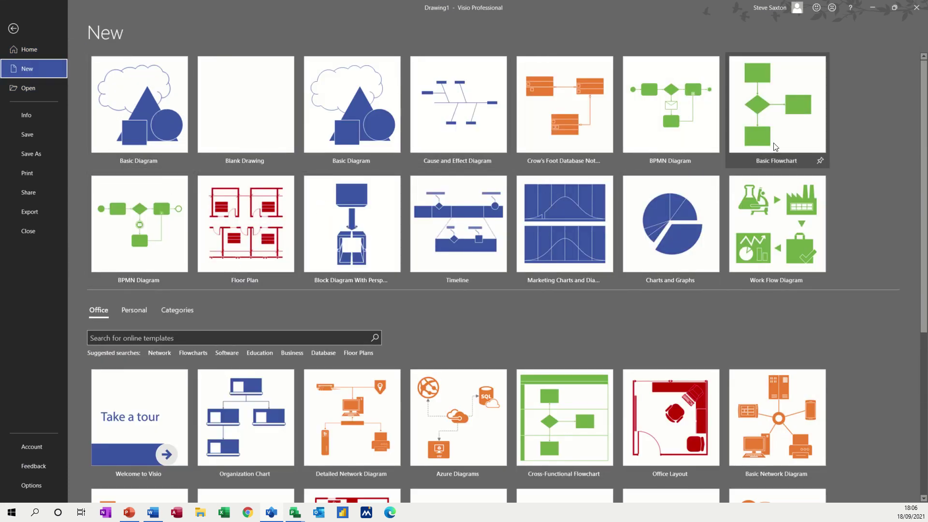
{"action": "left_click", "coordinate": [791, 142]}
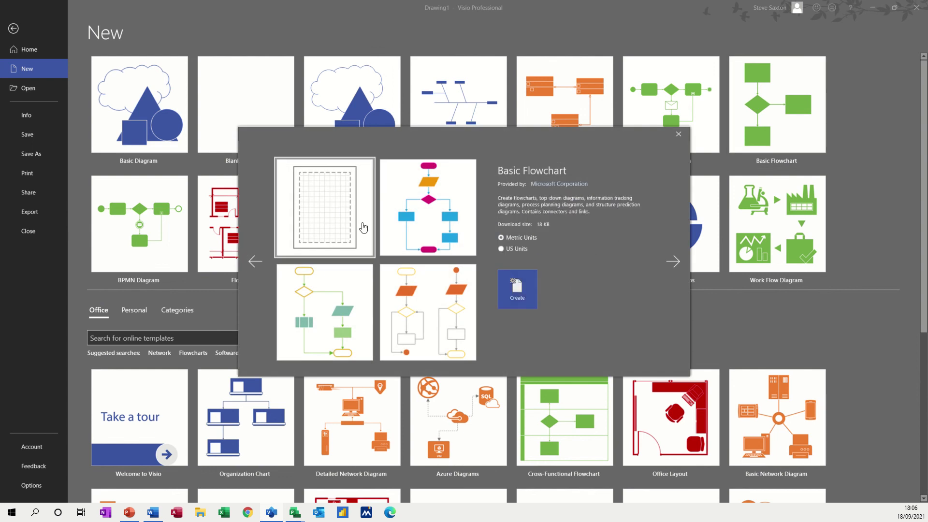
{"action": "left_click", "coordinate": [516, 289]}
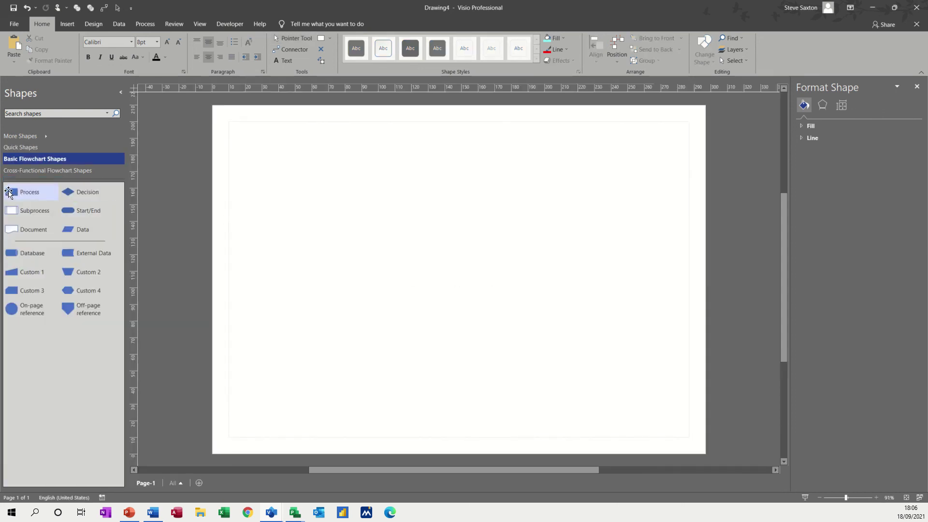
Place a Start/End shape near the page's top centre and chain connected Process, Decision and Process shapes in a column below it.
{"action": "left_click_drag", "start_coordinate": [92, 213], "coordinate": [458, 160]}
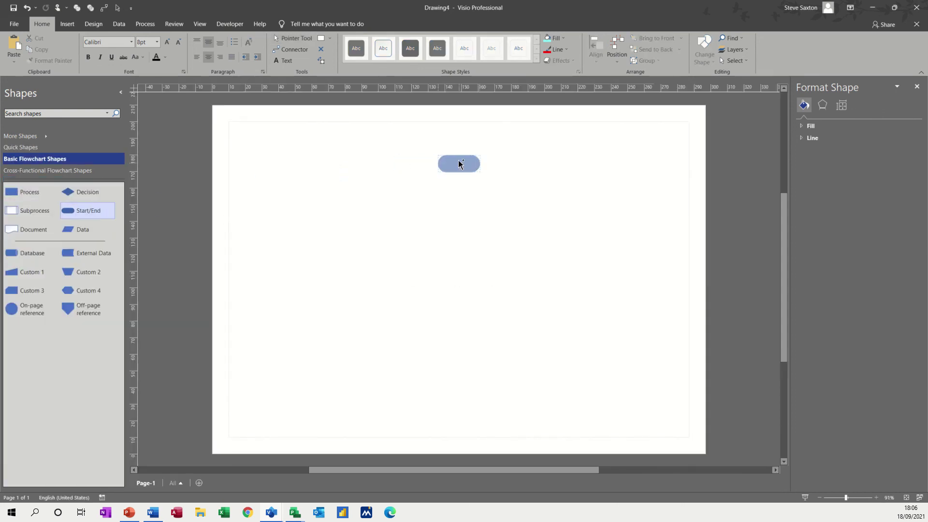
{"action": "left_click", "coordinate": [290, 50]}
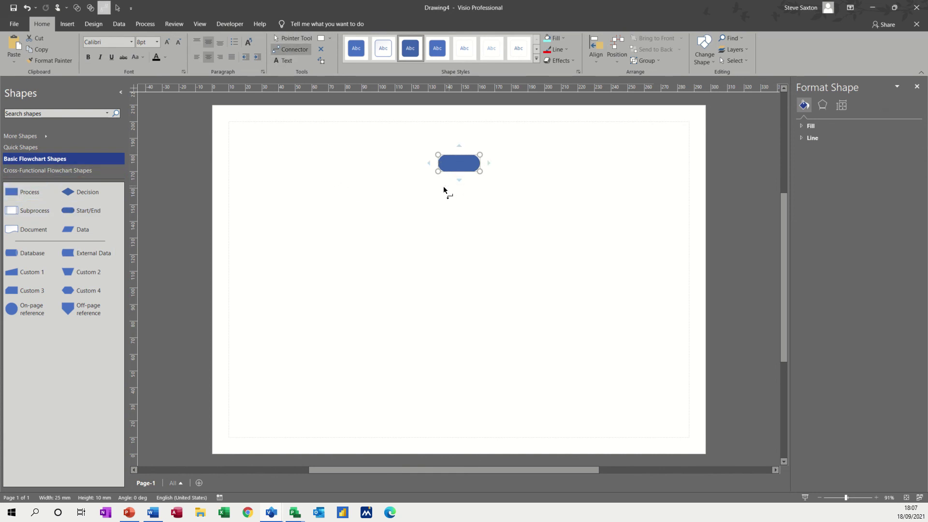
{"action": "left_click_drag", "start_coordinate": [17, 192], "coordinate": [452, 216]}
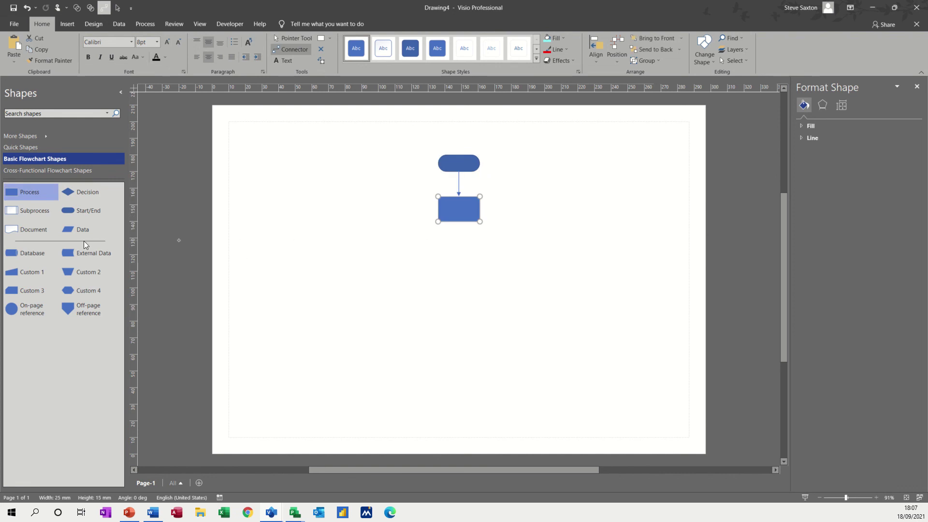
{"action": "left_click_drag", "start_coordinate": [74, 192], "coordinate": [471, 268]}
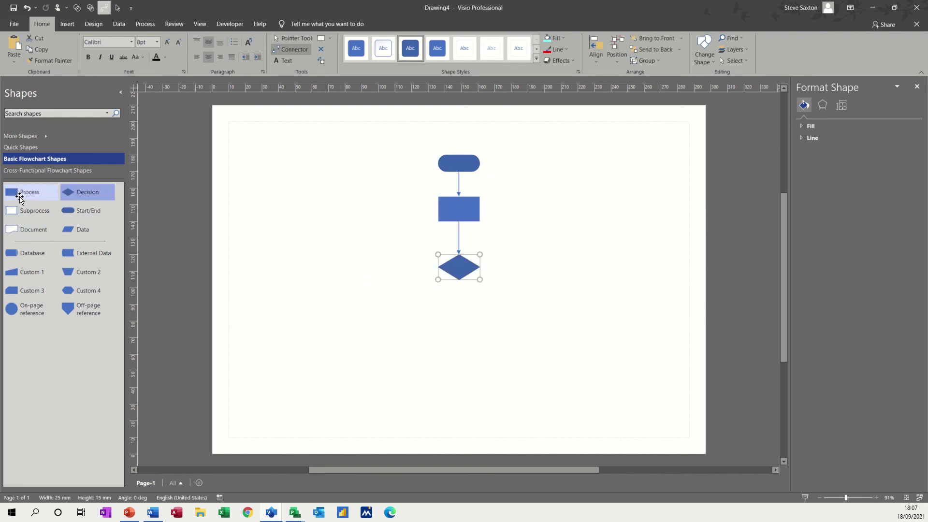
{"action": "left_click_drag", "start_coordinate": [19, 197], "coordinate": [458, 325]}
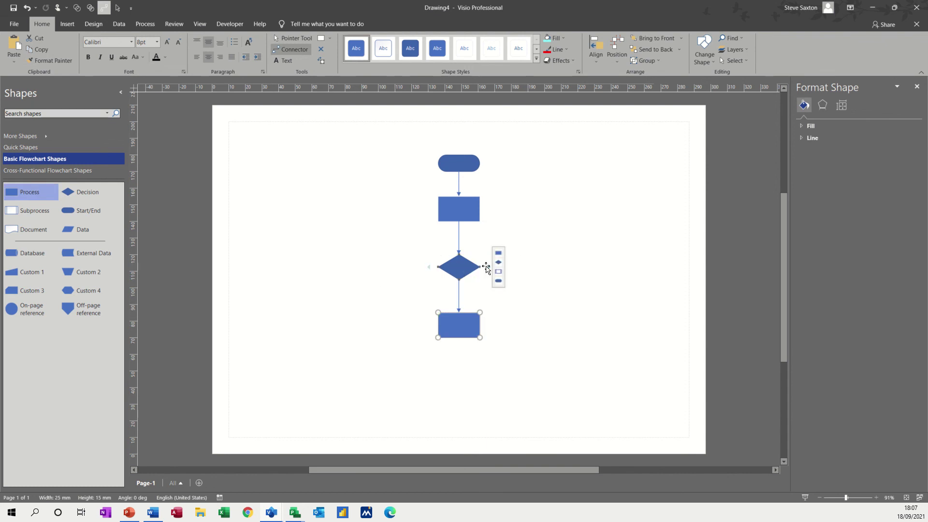
Extend the decision's right side with a connected Process, Decision and Process, and connect the last Process's top to the Start/End shape's right side.
{"action": "left_click", "coordinate": [499, 255]}
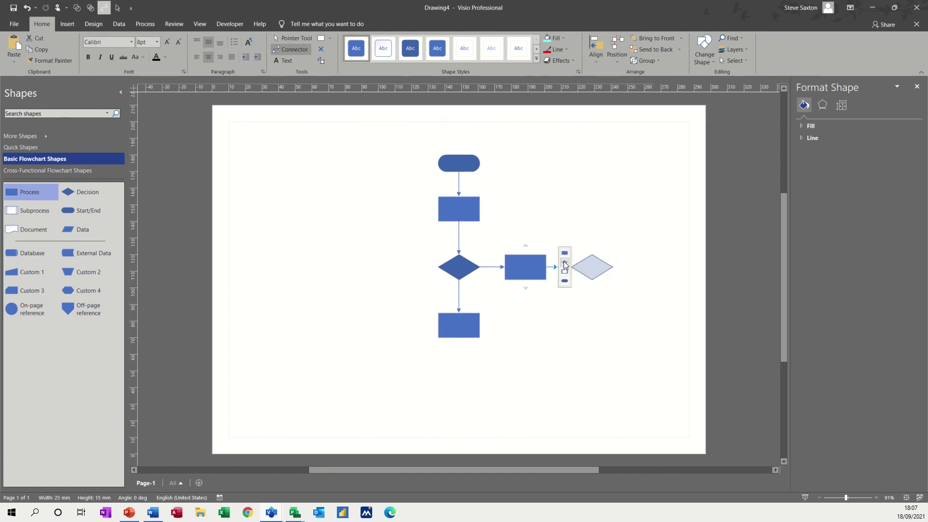
{"action": "left_click", "coordinate": [564, 262]}
{"action": "left_click", "coordinate": [633, 254]}
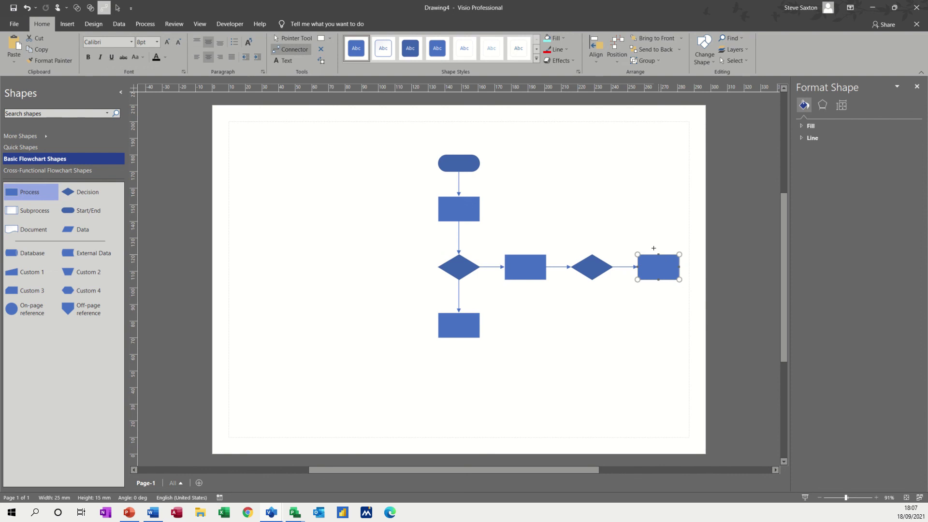
{"action": "left_click_drag", "start_coordinate": [653, 248], "coordinate": [471, 163]}
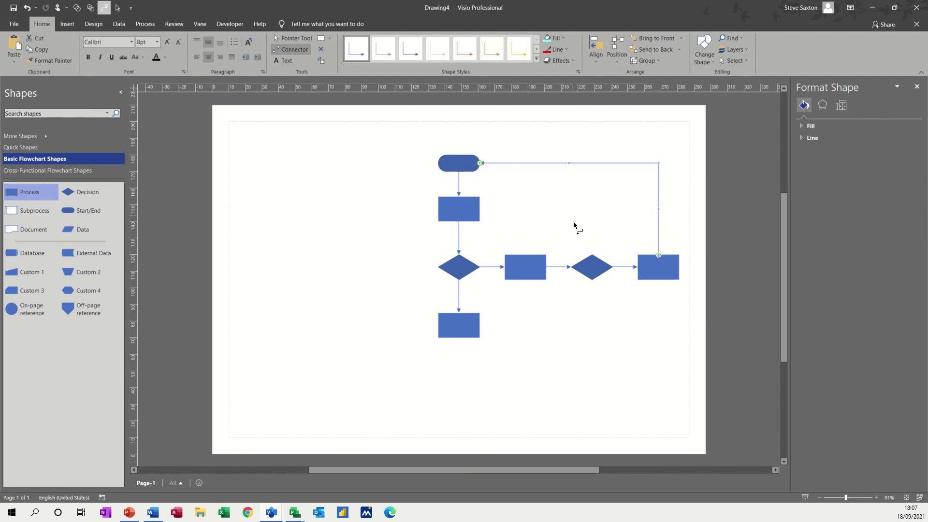
Add a connected Process below the column's lowest Process and finish the column with a connected Start/End shape.
{"action": "mouse_move", "coordinate": [458, 347]}
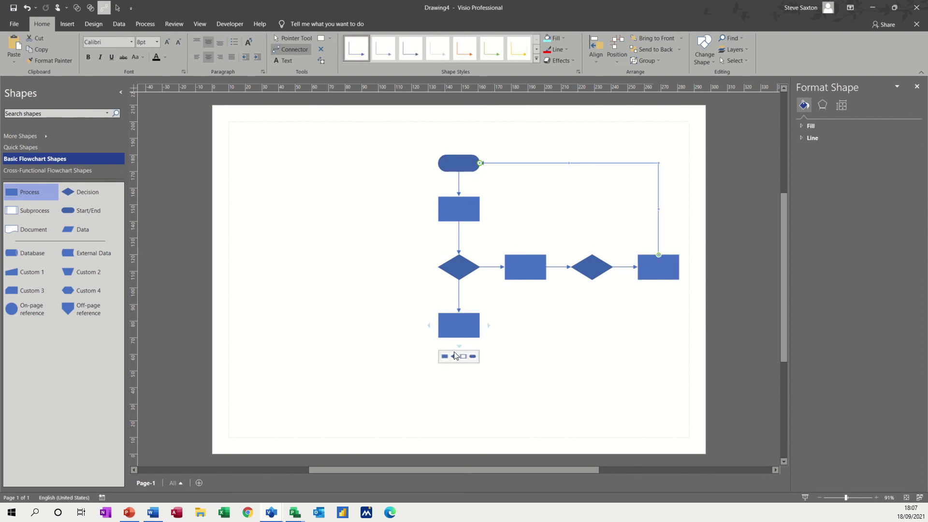
{"action": "left_click", "coordinate": [445, 356]}
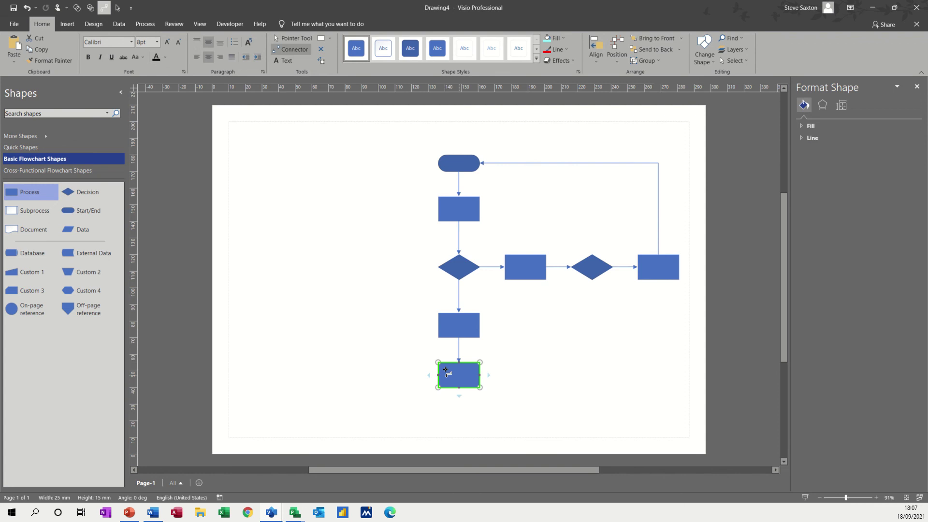
{"action": "mouse_move", "coordinate": [458, 395]}
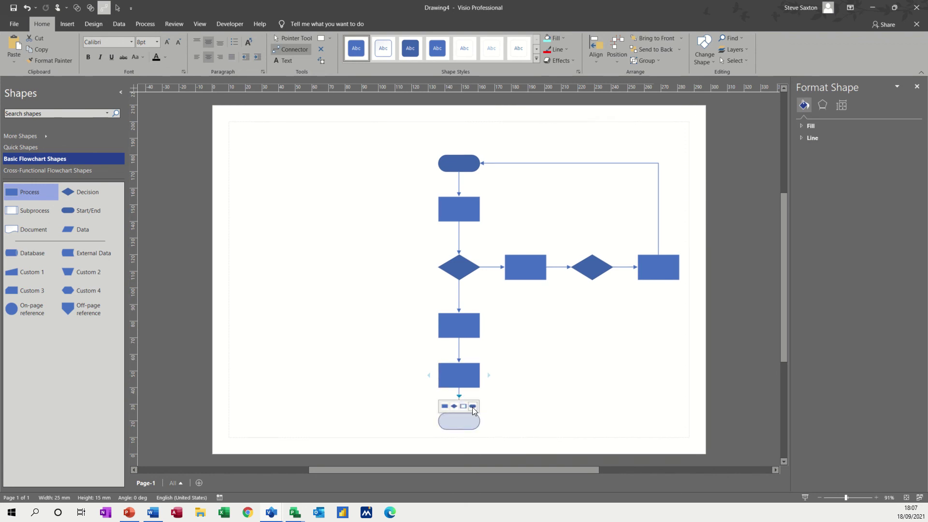
{"action": "left_click", "coordinate": [472, 407]}
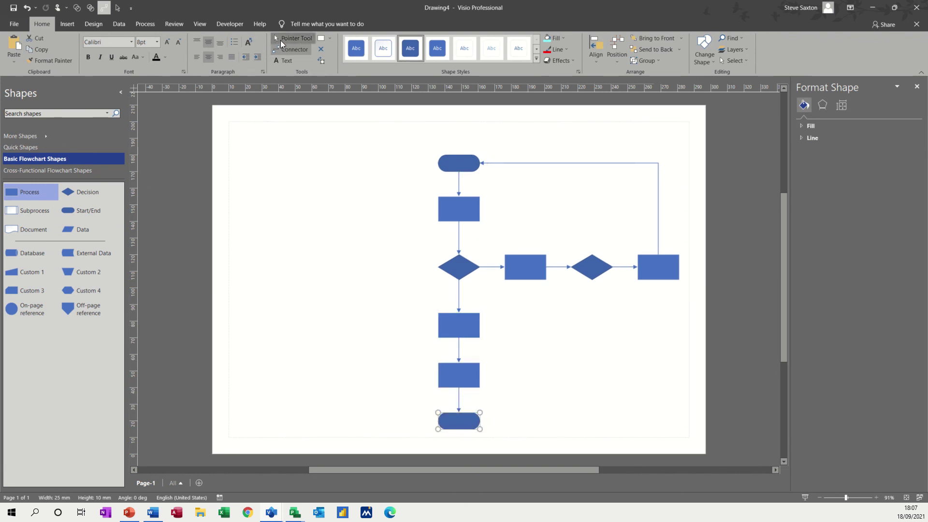
Show the Shape Data of the first Process below the starting shape and close the Format Shape pane.
{"action": "left_click", "coordinate": [294, 38]}
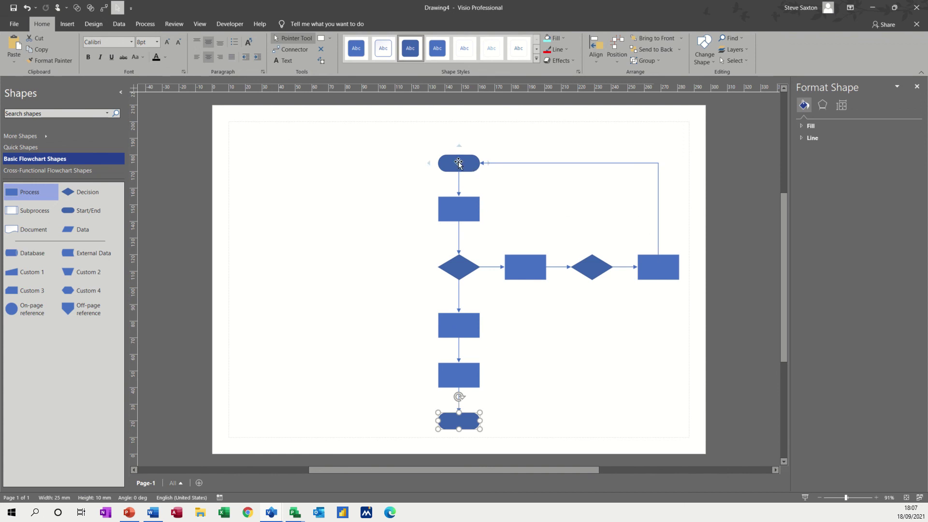
{"action": "right_click", "coordinate": [454, 209]}
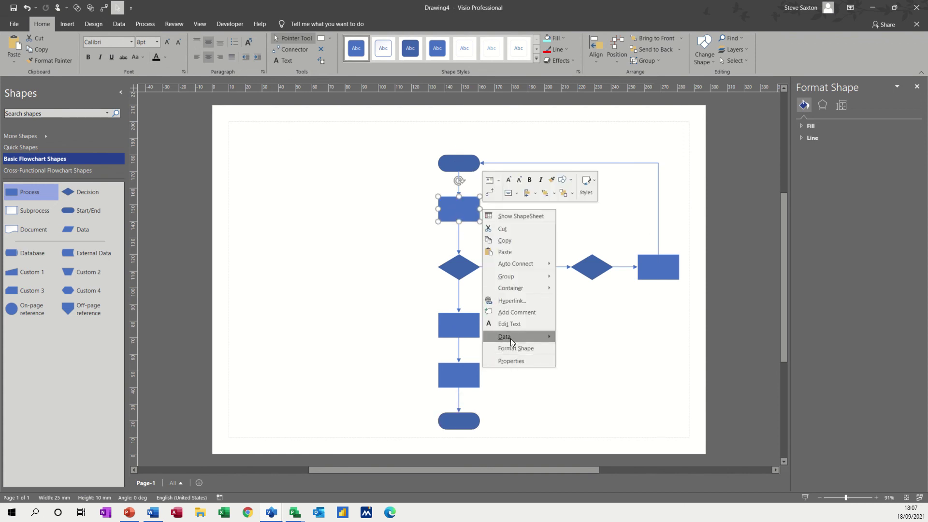
{"action": "mouse_move", "coordinate": [516, 338]}
{"action": "left_click", "coordinate": [582, 338]}
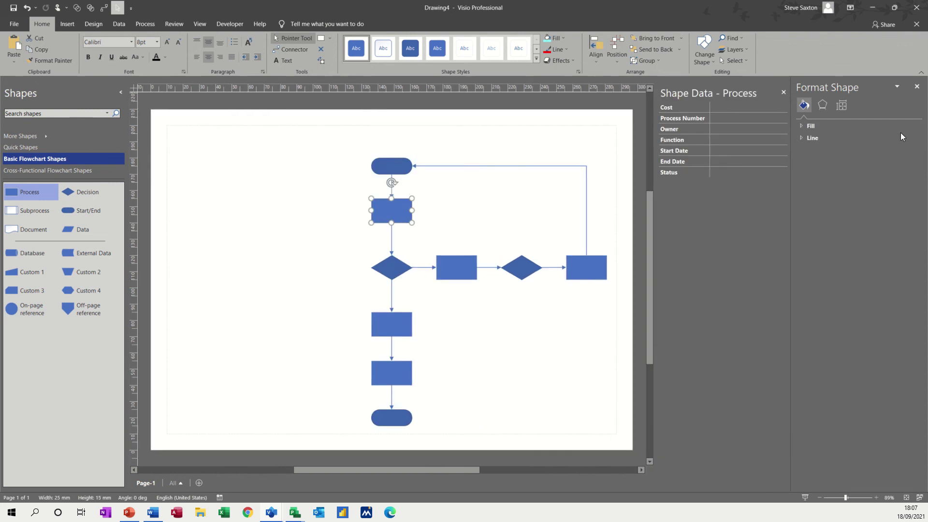
{"action": "left_click", "coordinate": [917, 86]}
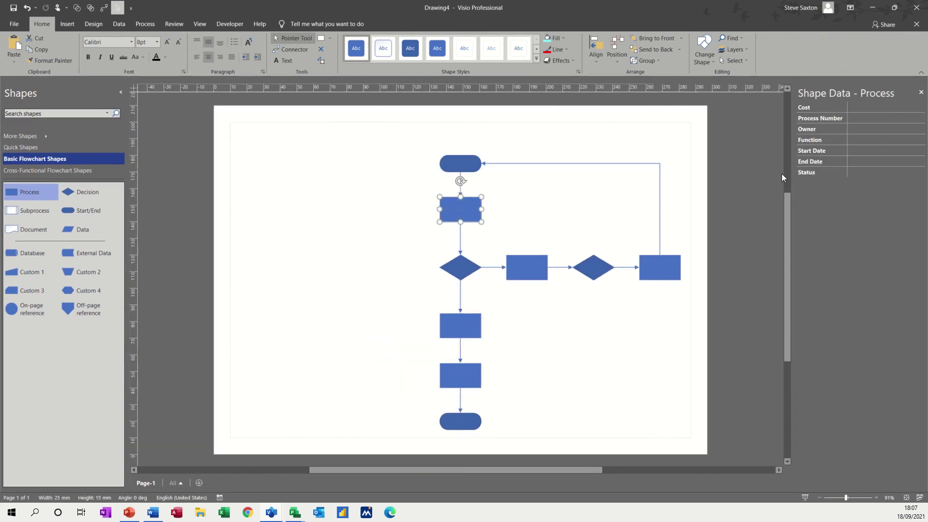